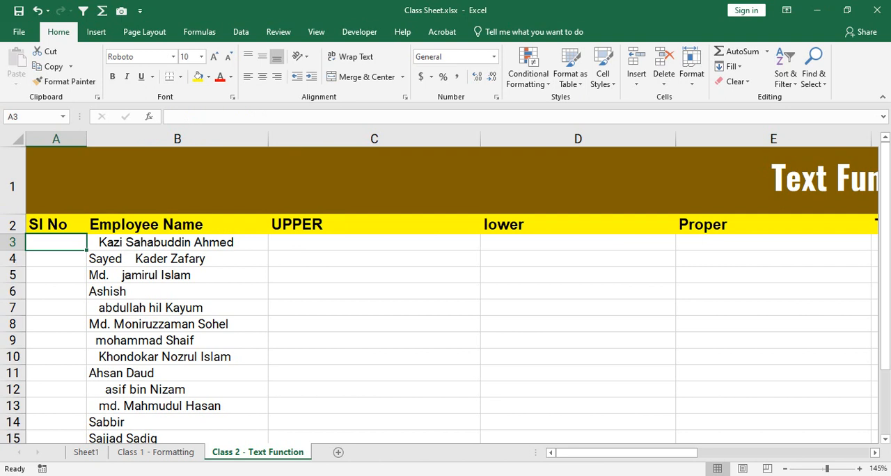
left_click(374, 275)
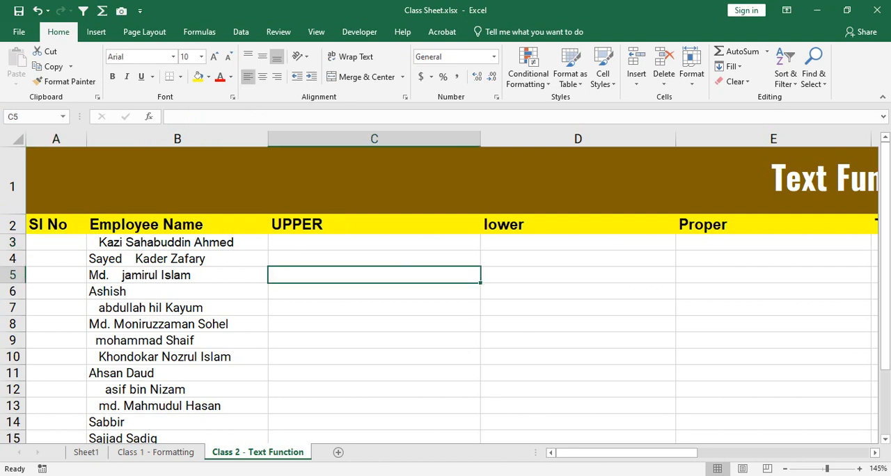
type("Row")
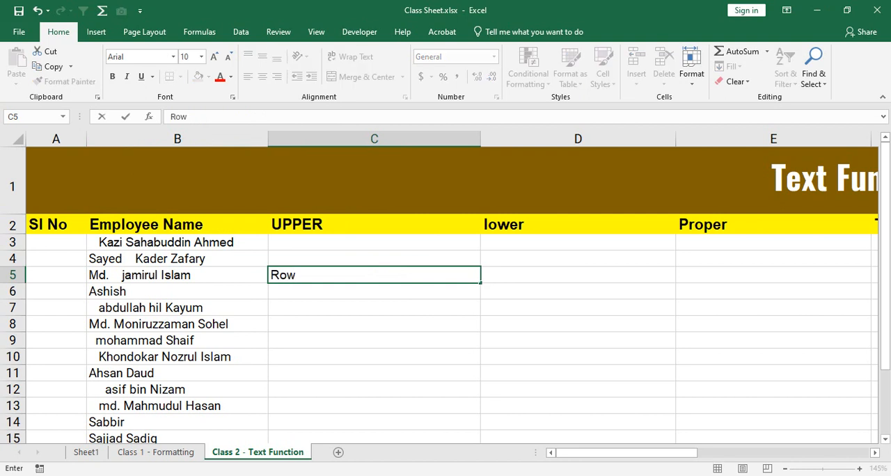
key("BackSpace")
key("BackSpace")
type("Ow")
key("BackSpace")
type("W")
key("BackSpace")
key("BackSpace")
key("BackSpace")
left_click(349, 308)
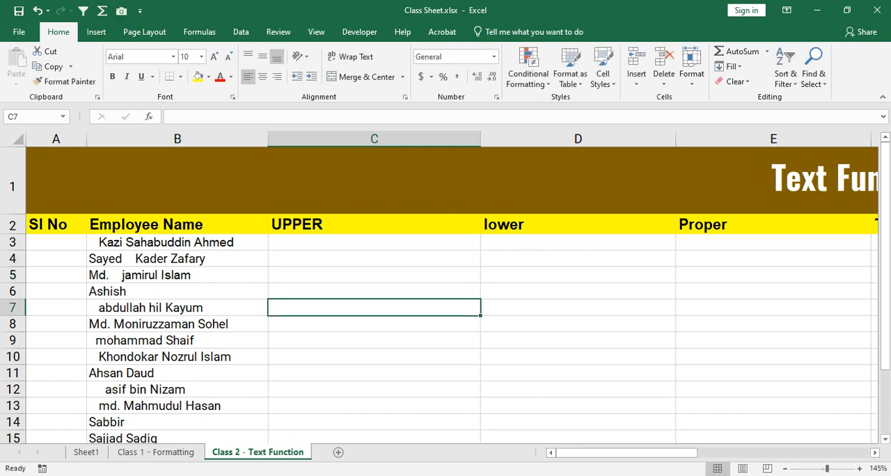
Step: Widen the Sl No column and enter 1 in cell A3 and 2 in cell A4
left_click_drag(87, 139, 207, 138)
left_click(139, 242)
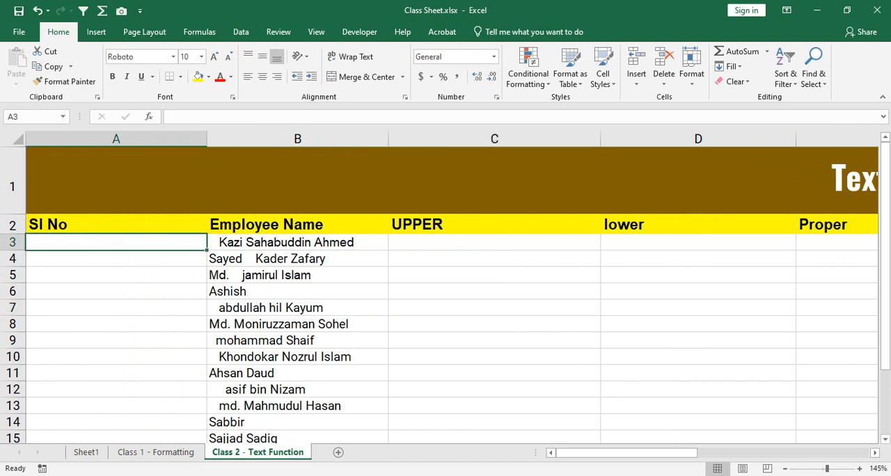
type("1")
key("Return")
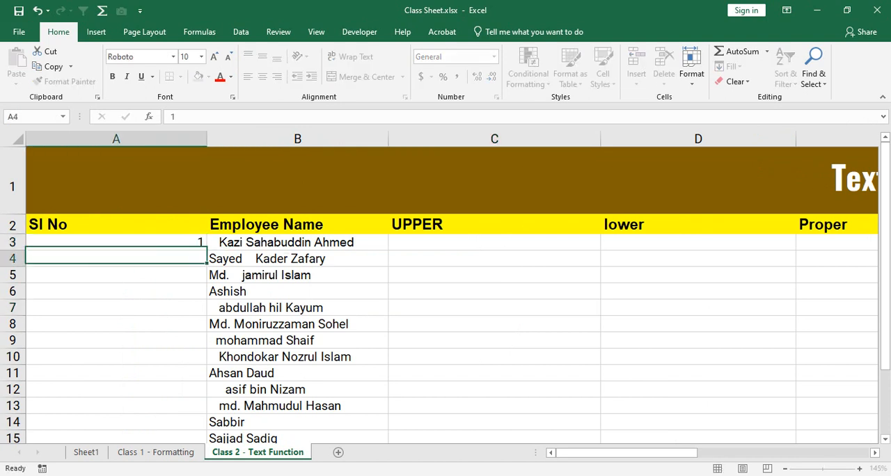
type("2")
key("Return")
key("Up")
key("Up")
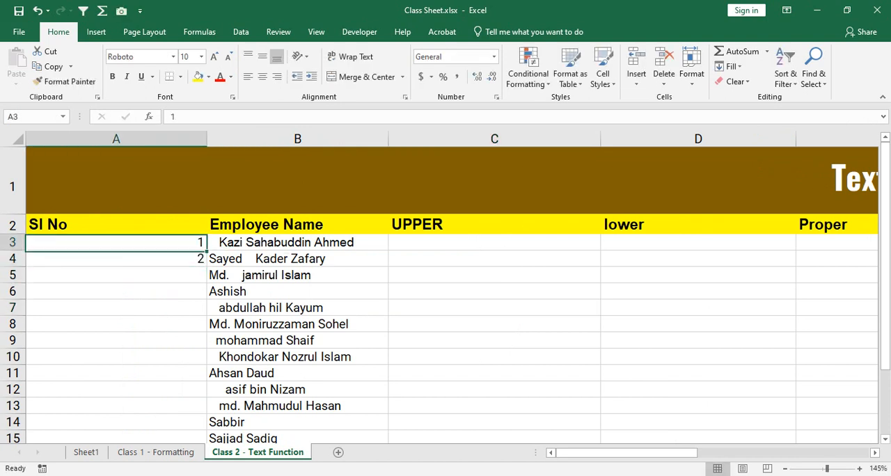
Step: Center the contents of column A horizontally
left_click(116, 139)
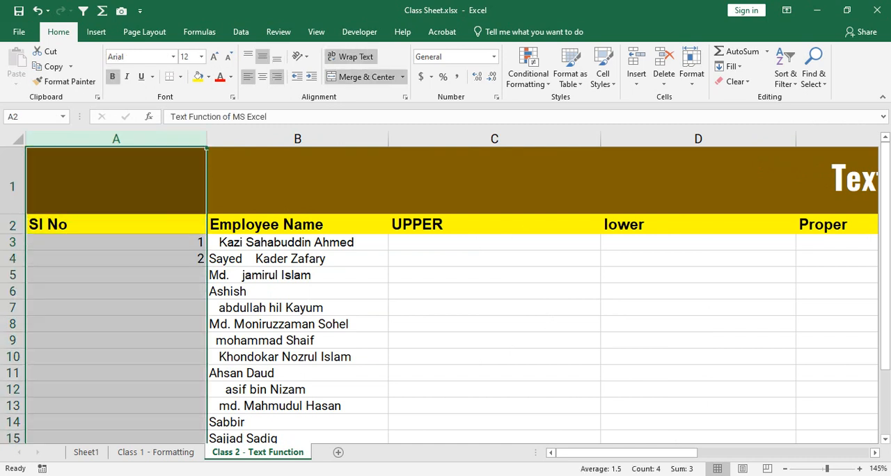
left_click(263, 77)
left_click(116, 259)
left_click(116, 243)
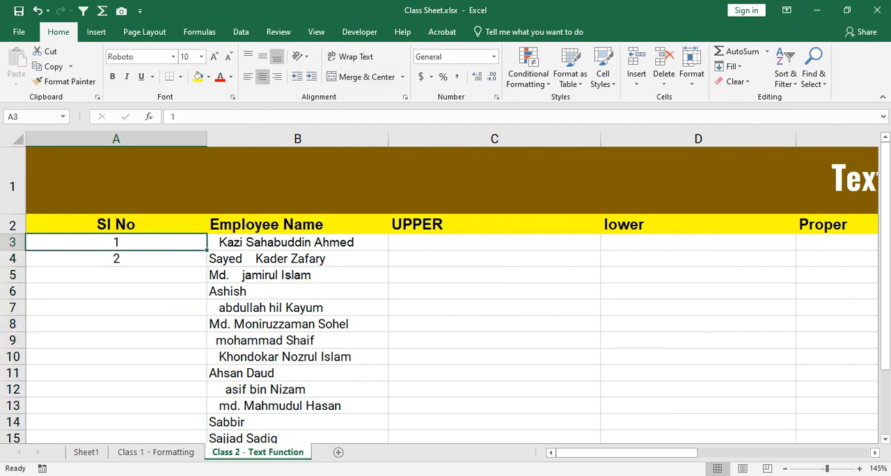
Step: Fill the serial number series from A3:A4 down to the last employee and check the numbering to the end of the list
key("shift+Down")
double_click(207, 267)
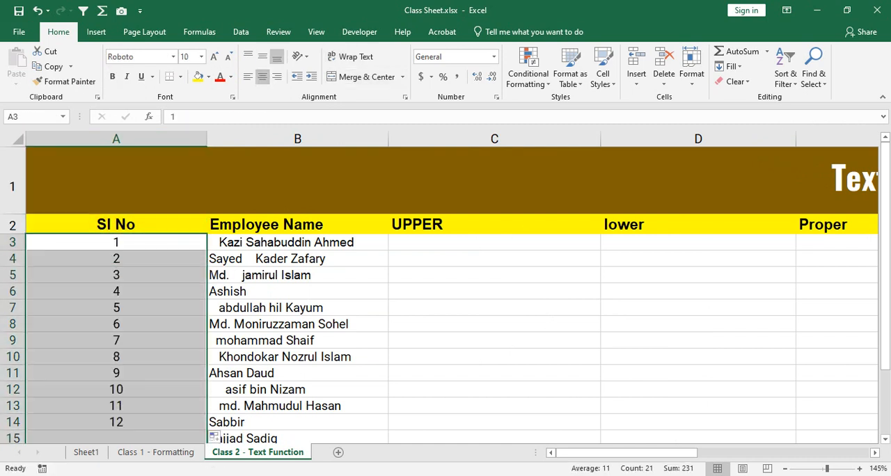
left_click(116, 374)
scroll(116, 373, "down", 5)
scroll(445, 293, "up", 4)
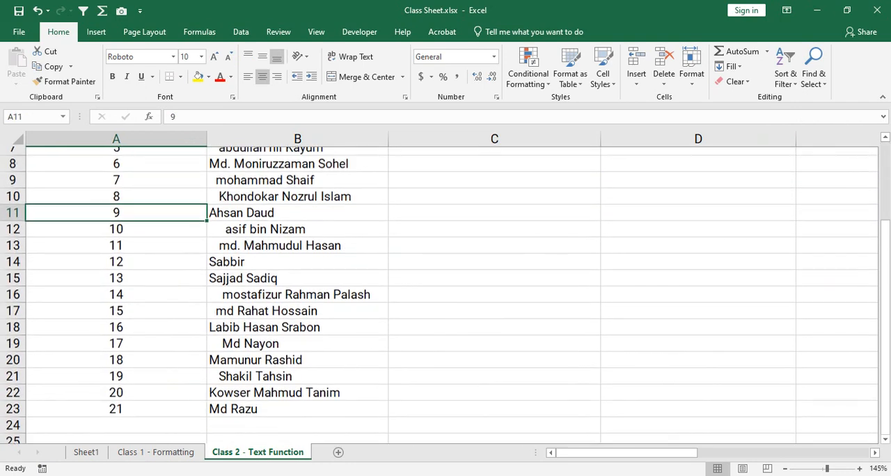
scroll(446, 293, "down", 3)
scroll(446, 293, "up", 4)
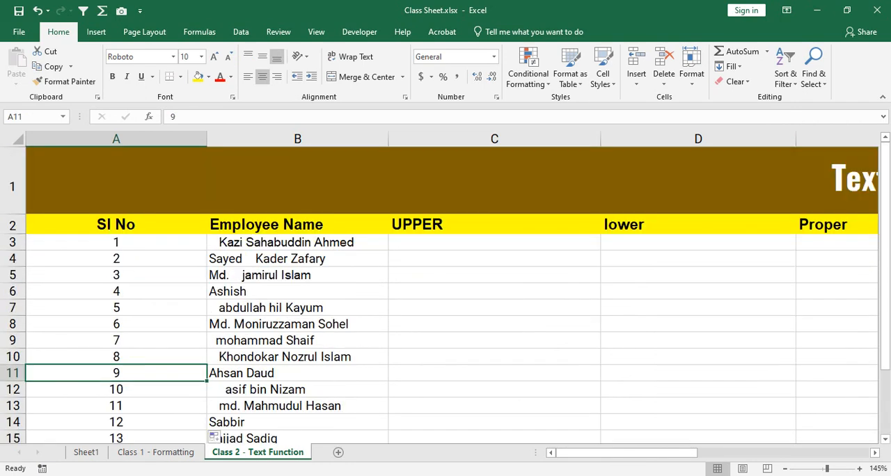
Step: Delete the whole of row 7, the employee record with serial number 5
left_click_drag(117, 308, 494, 307)
left_click(12, 308)
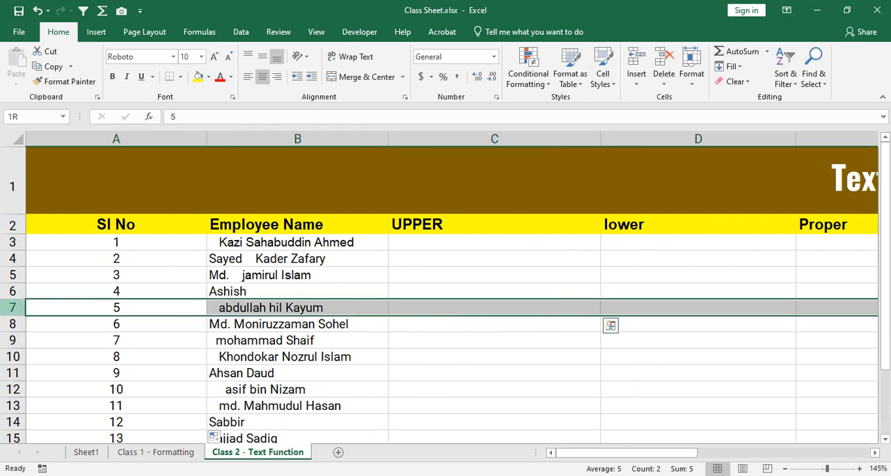
left_click(116, 308)
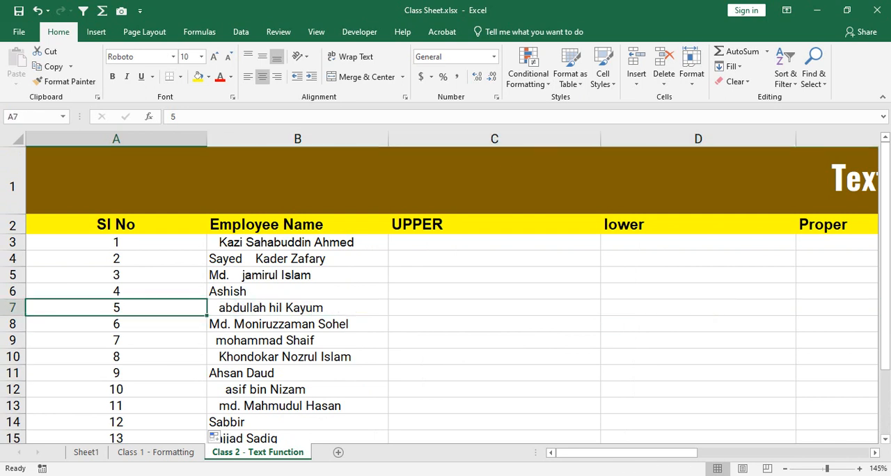
left_click(298, 308)
left_click(12, 307)
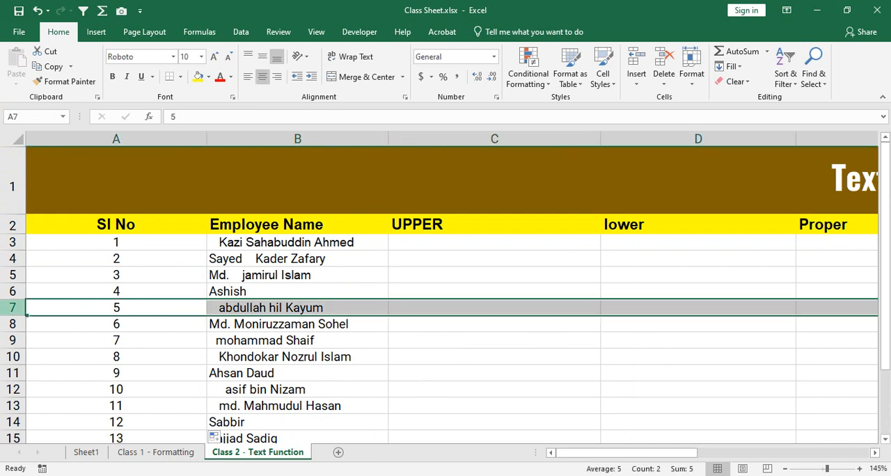
right_click(13, 308)
left_click(41, 220)
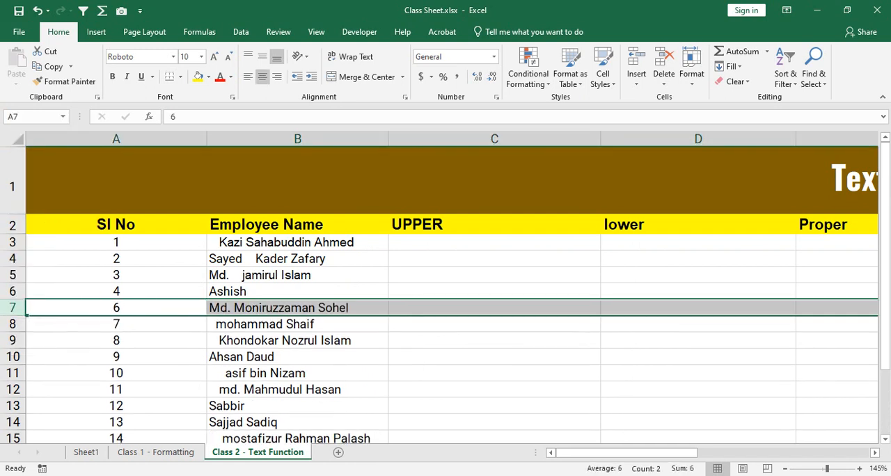
Step: Delete row 10 with serial number 9 and row 4 with serial number 2
left_click(13, 356)
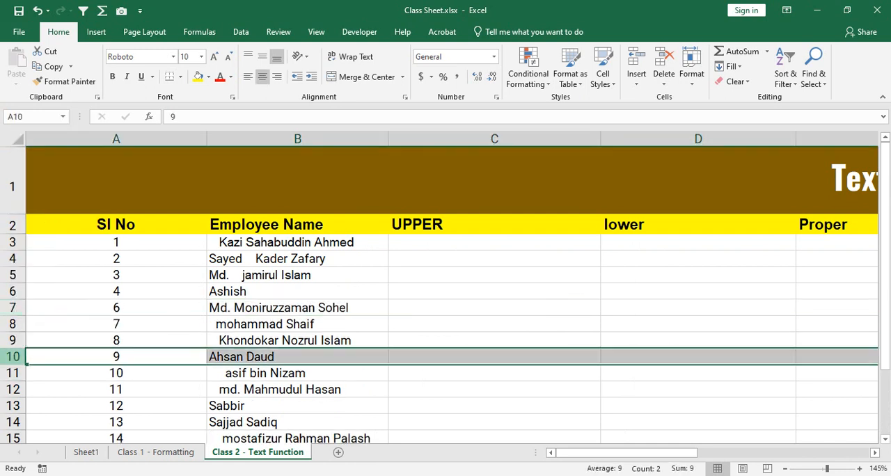
right_click(13, 357)
left_click(49, 270)
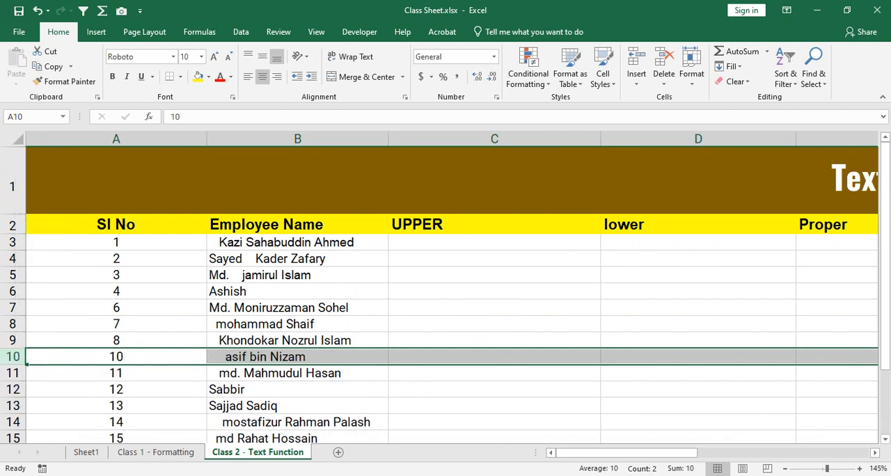
left_click(13, 259)
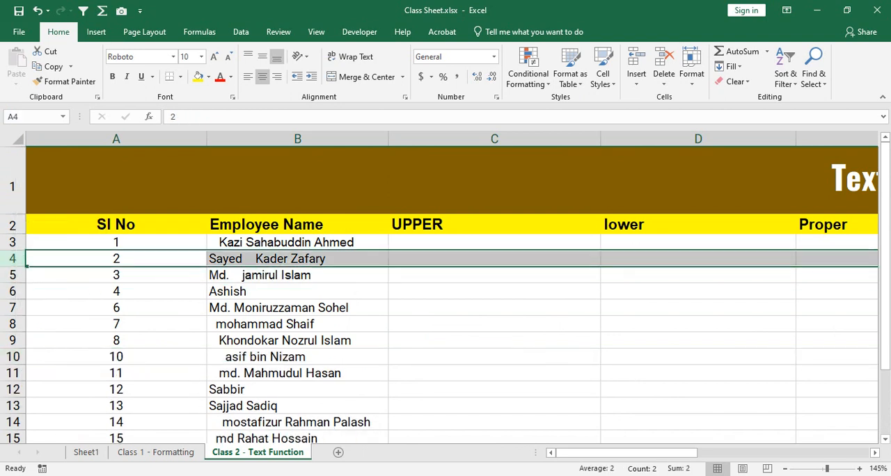
right_click(12, 259)
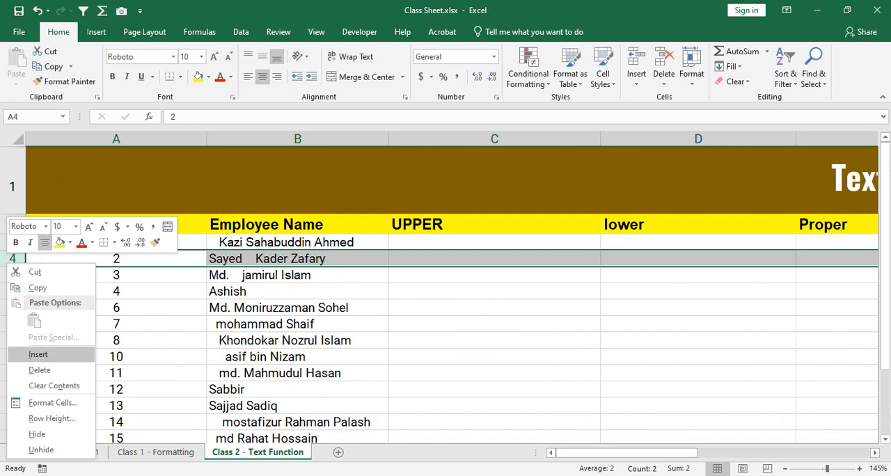
left_click(49, 371)
Step: Delete row 16, the employee record with serial number 17
scroll(446, 292, "down", 3)
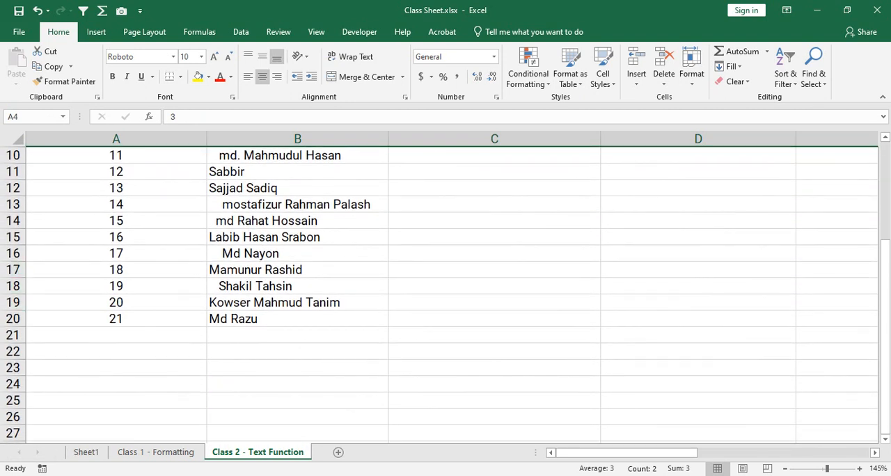
left_click(12, 254)
right_click(13, 254)
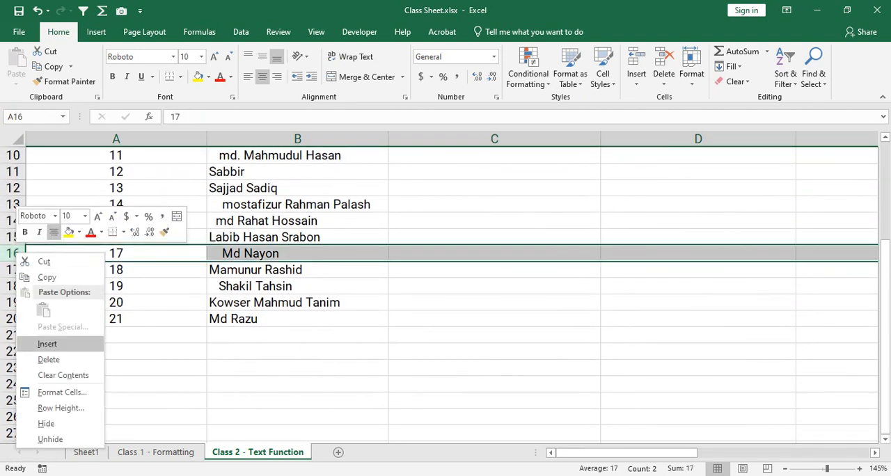
left_click(49, 359)
scroll(446, 292, "up", 3)
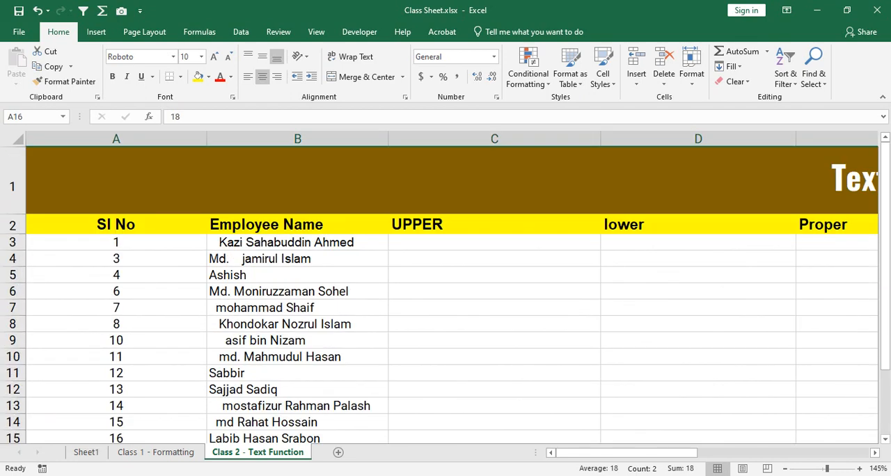
Step: Delete row 11, the employee record with serial number 12
scroll(446, 292, "down", 1)
scroll(445, 292, "up", 1)
right_click(13, 372)
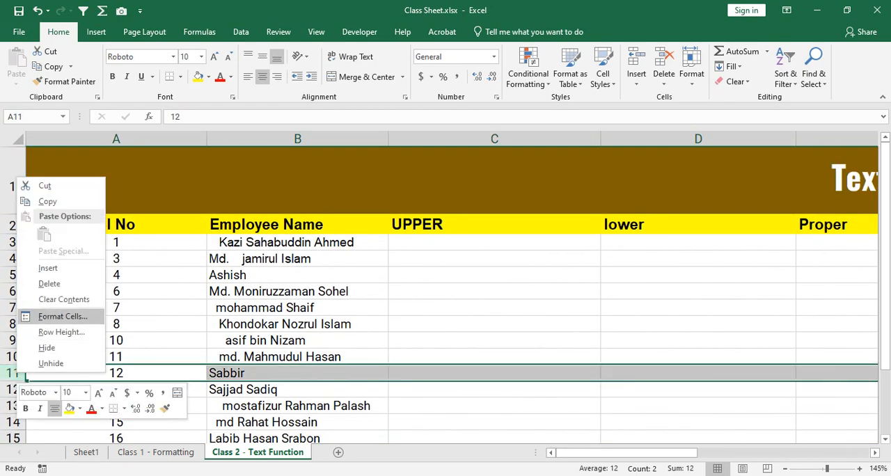
left_click(49, 284)
left_click(117, 307)
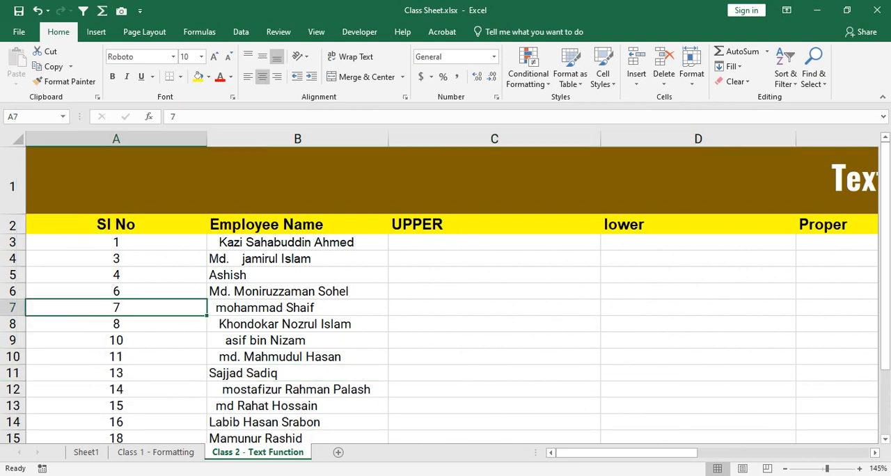
Step: Renumber the Sl No column by filling A3 down with the Fill Series option, and undo the renumbering
left_click_drag(116, 242, 116, 438)
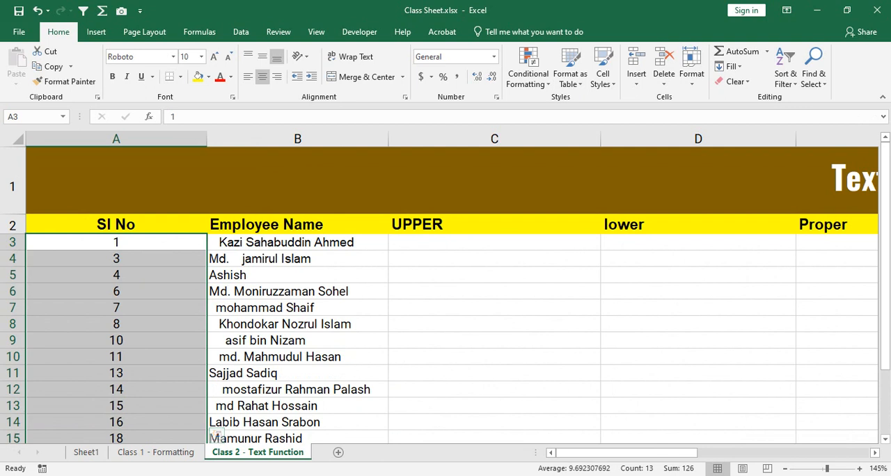
left_click(117, 242)
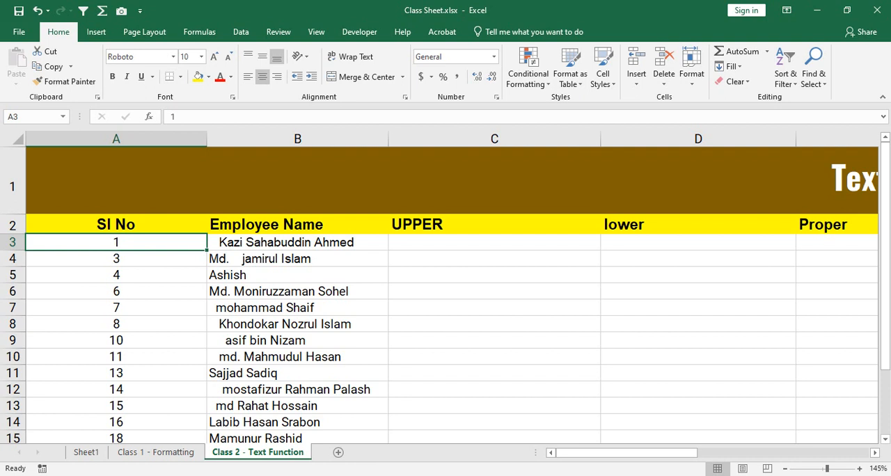
double_click(207, 250)
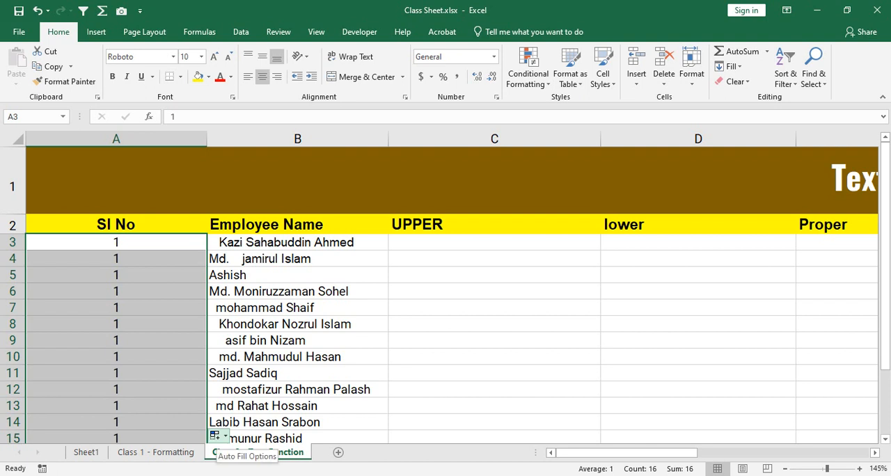
left_click(214, 436)
left_click(244, 375)
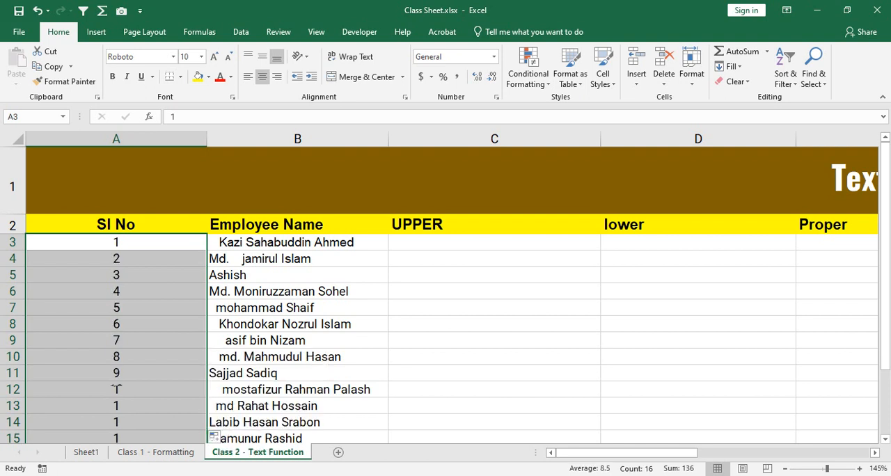
key("ctrl+z")
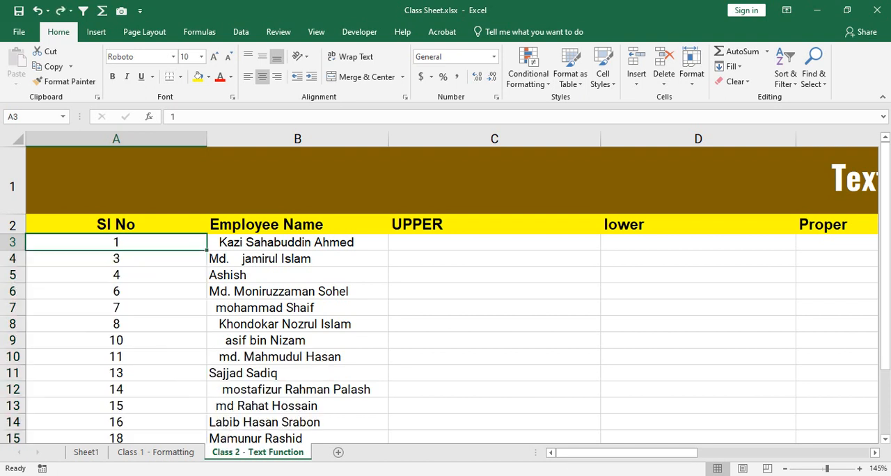
Step: Extend the 1 in A3 as an increasing series down to A18 and undo the fill
left_click_drag(207, 250, 209, 410)
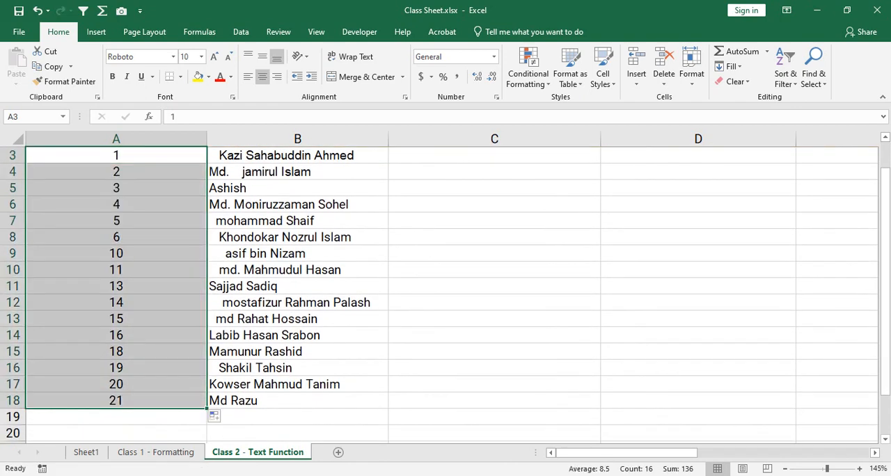
scroll(446, 292, "up", 1)
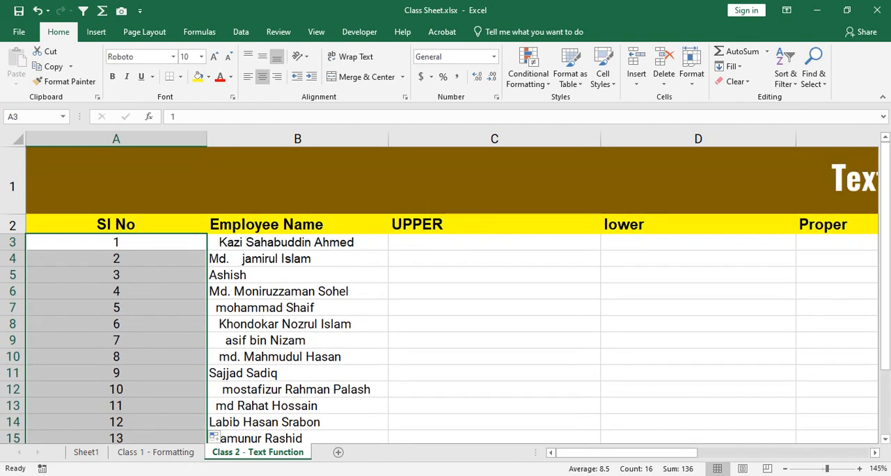
key("ctrl+z")
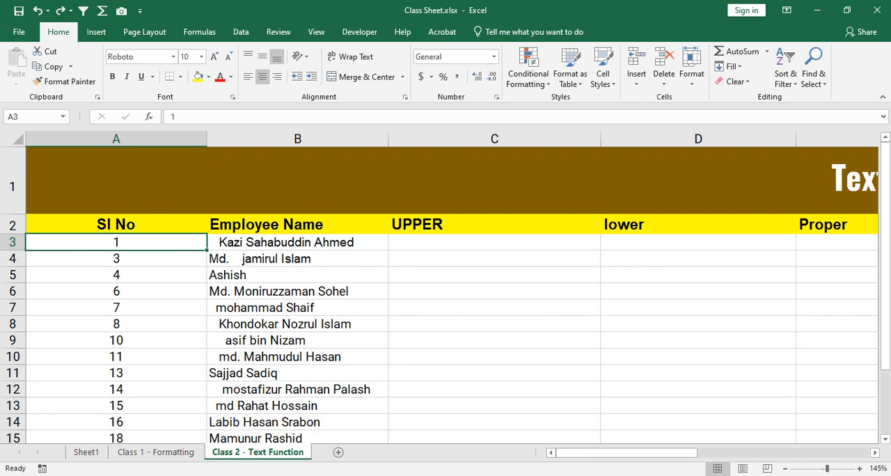
Step: Clear the contents of the serial numbers in A3:A18, leaving the Sl No header in place
key("shift+Down")
key("shift+Down")
key("shift+Down")
key("shift+Down")
key("shift+Down")
key("shift+Down")
key("shift+Down")
key("shift+Down")
key("shift+Down")
key("shift+Down")
key("shift+Down")
key("shift+Down")
key("shift+Down")
key("shift+Down")
key("shift+Down")
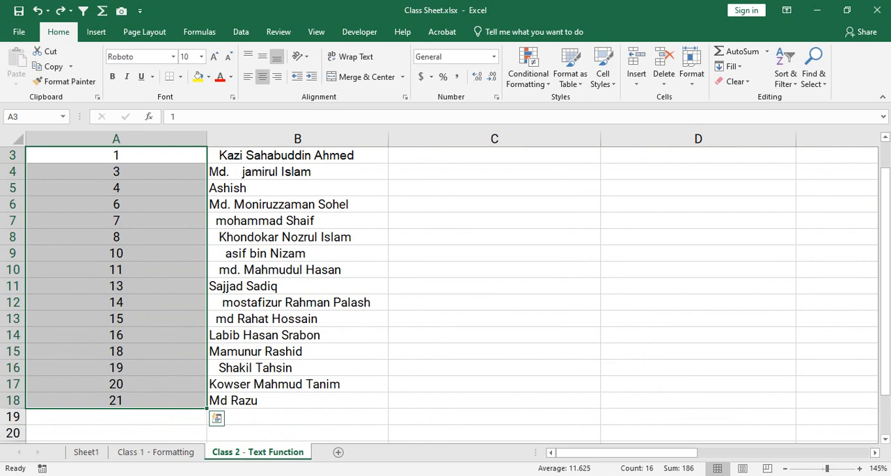
scroll(446, 278, "up", 1)
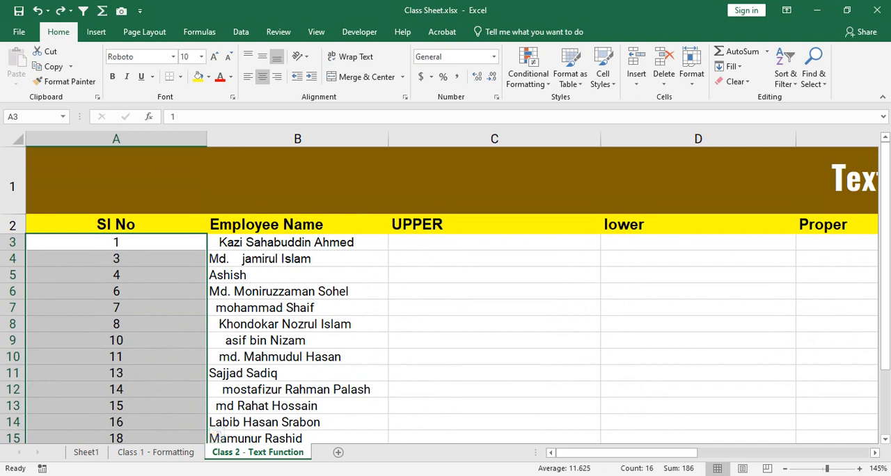
left_click_drag(116, 241, 116, 390)
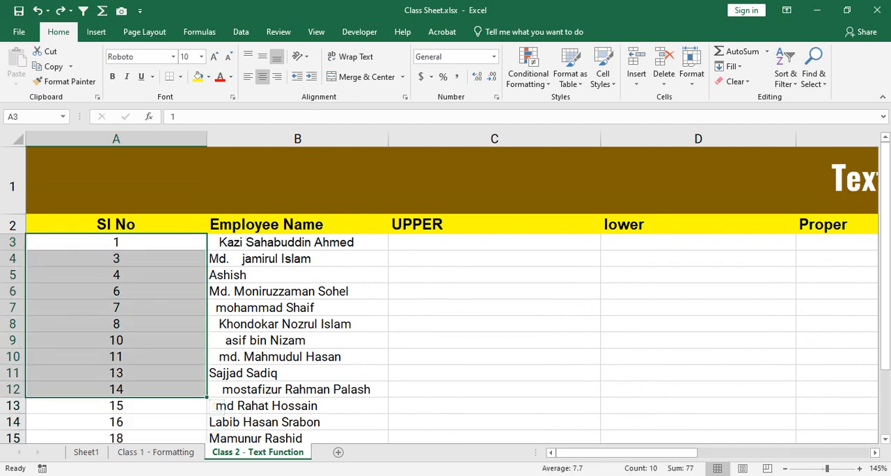
scroll(445, 292, "down", 4)
left_click(116, 237, "shift")
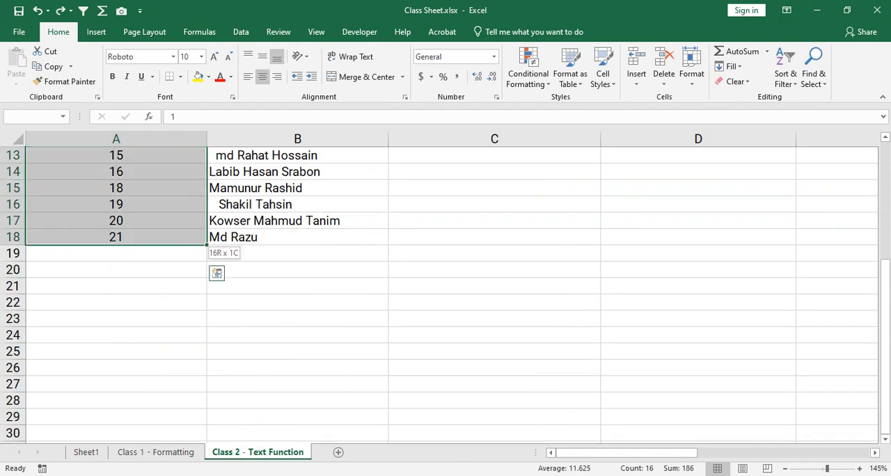
scroll(446, 293, "up", 4)
right_click(127, 309)
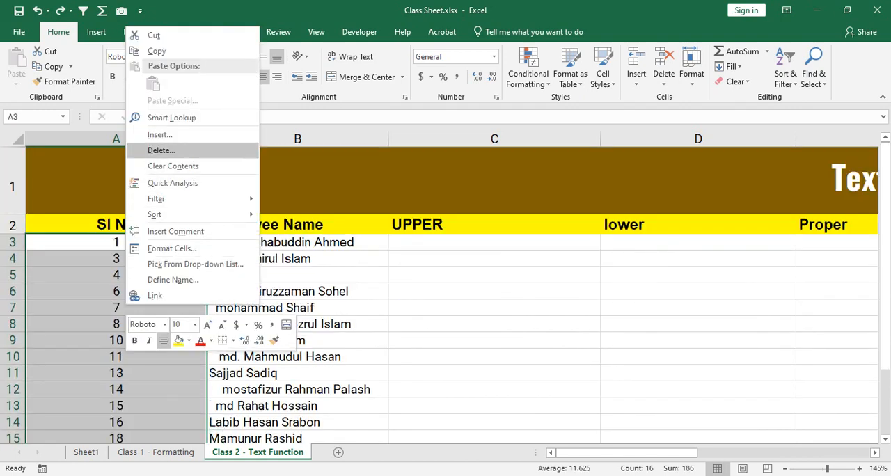
left_click(173, 166)
Step: Enter the formula =ROW()-ROW($A$2) in cell A3, with an absolute reference to the Sl No header
left_click(117, 243)
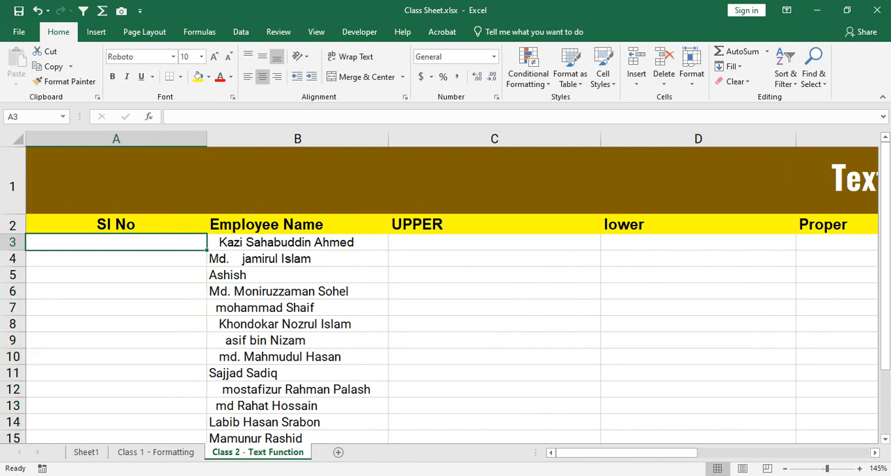
type("=")
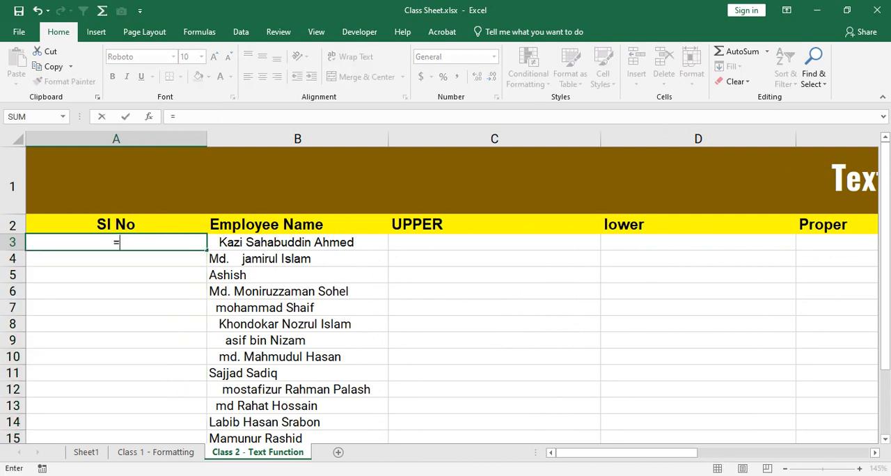
type("ROW")
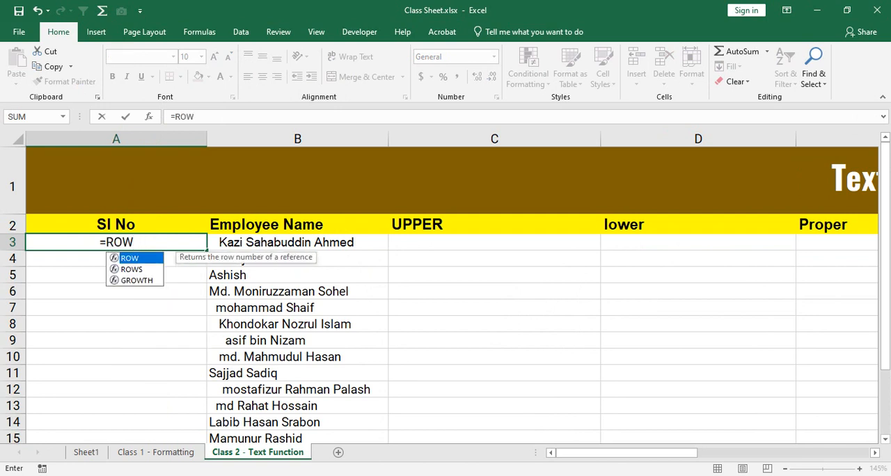
type("(")
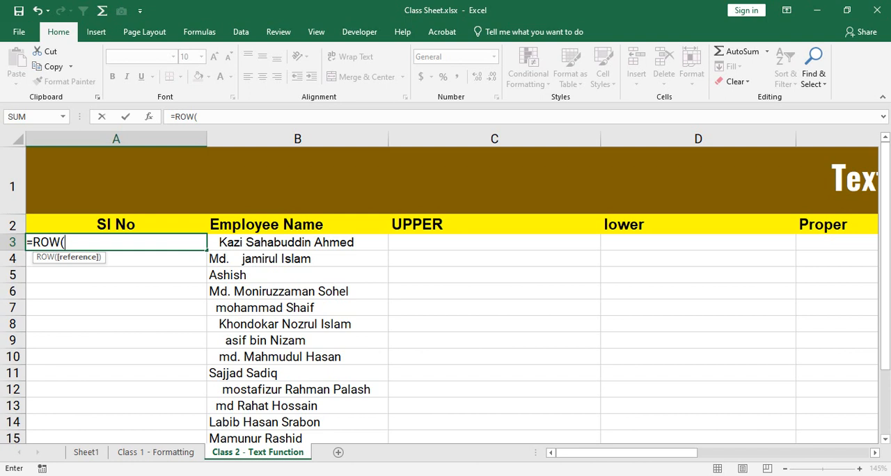
key("Up")
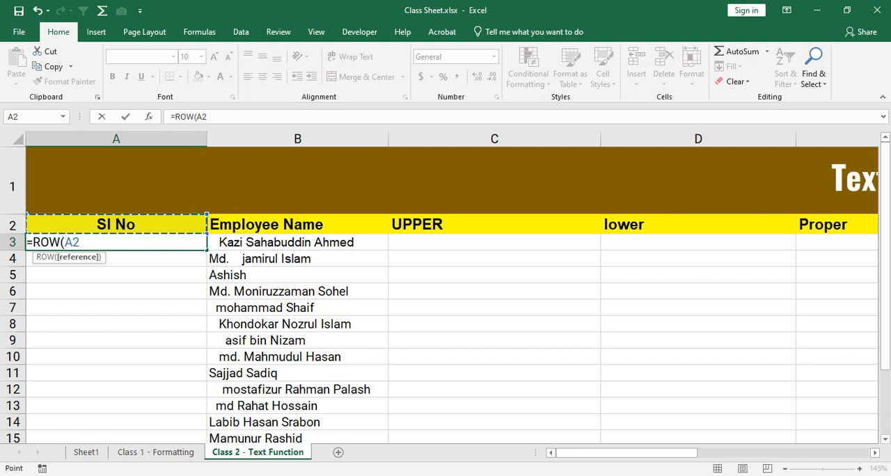
key("BackSpace")
key("BackSpace")
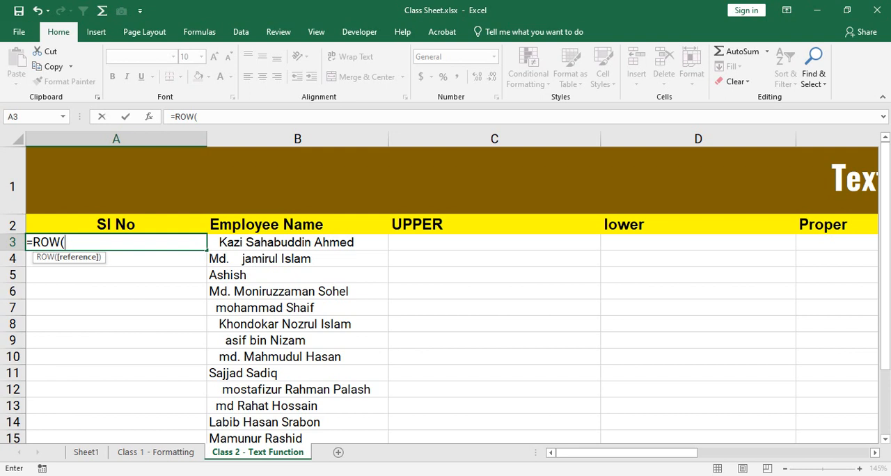
type(")-")
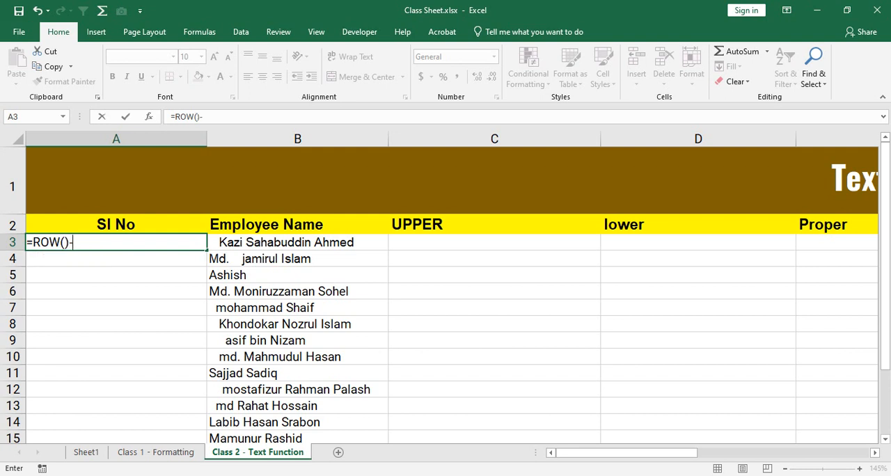
type("row")
key("Tab")
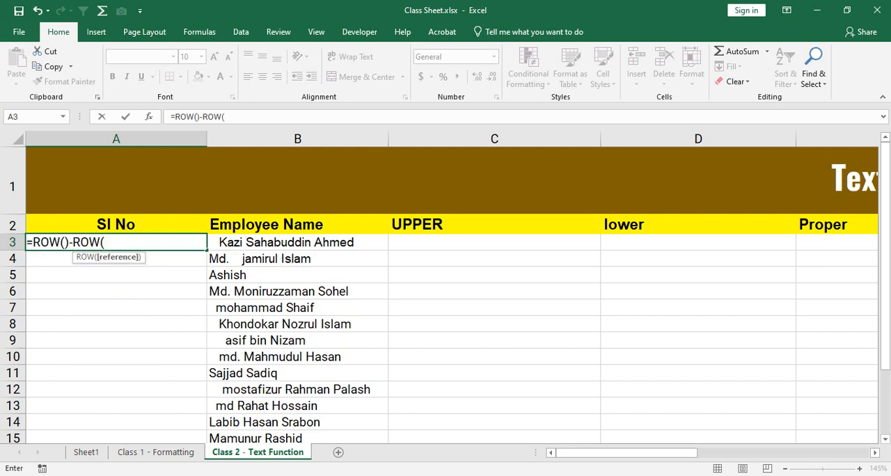
key("Up")
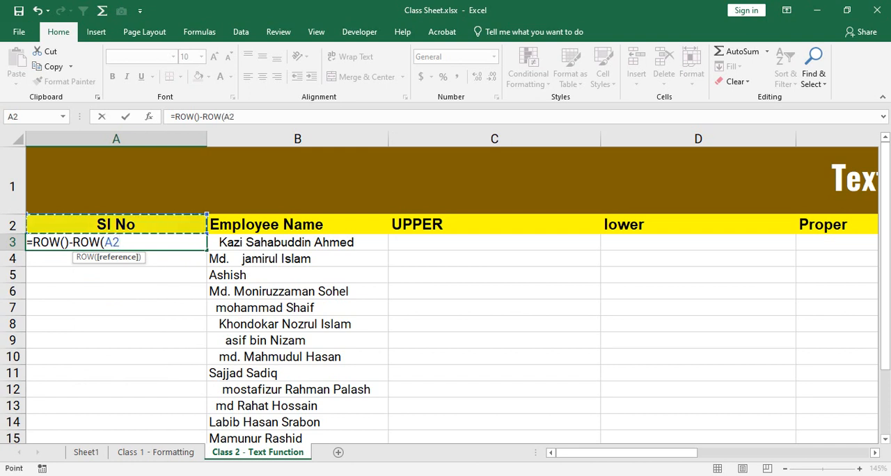
key("F2")
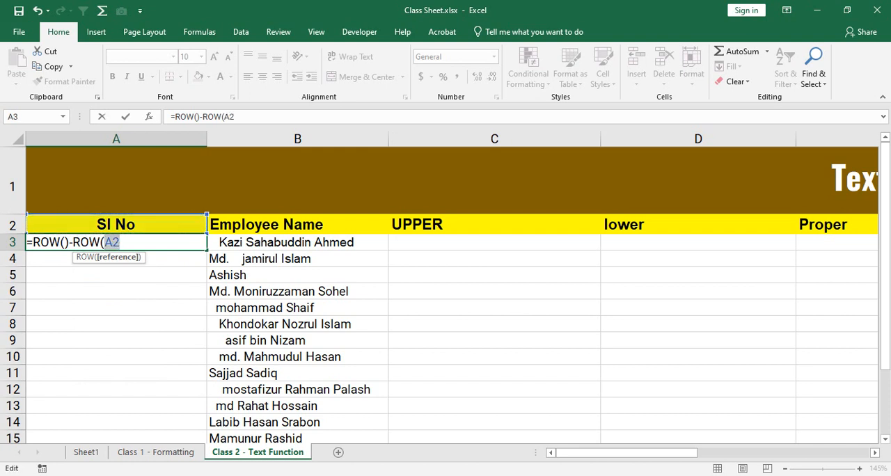
type(")")
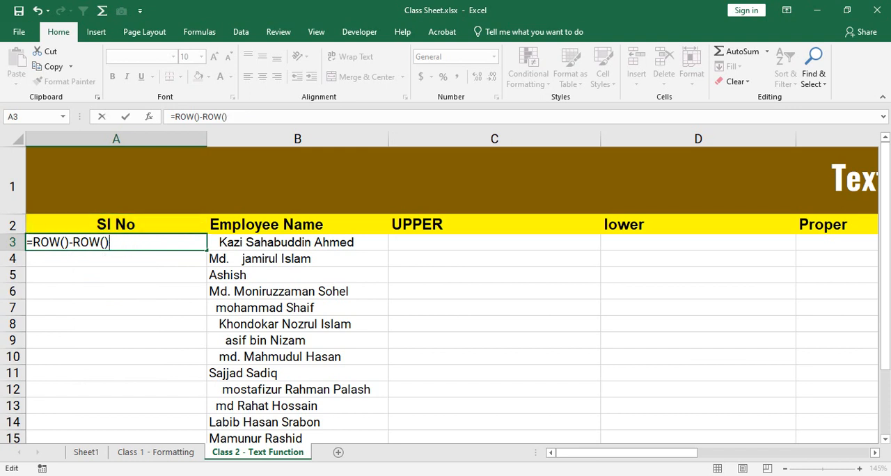
key("Left")
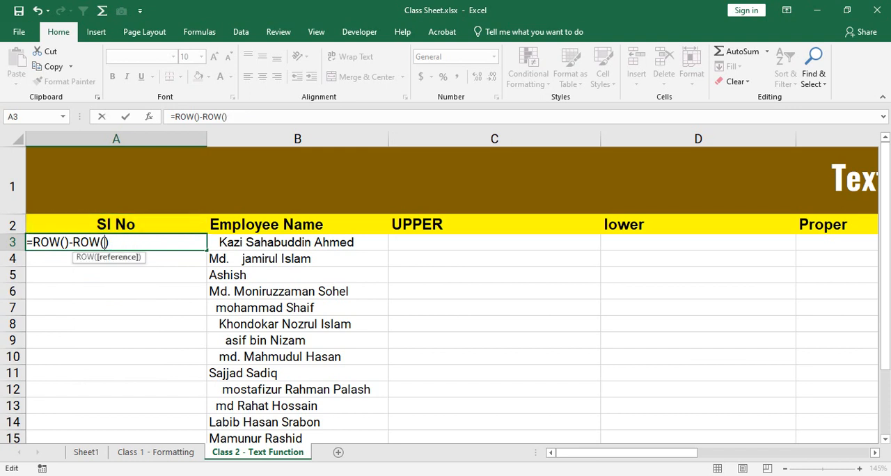
key("F2")
key("Up")
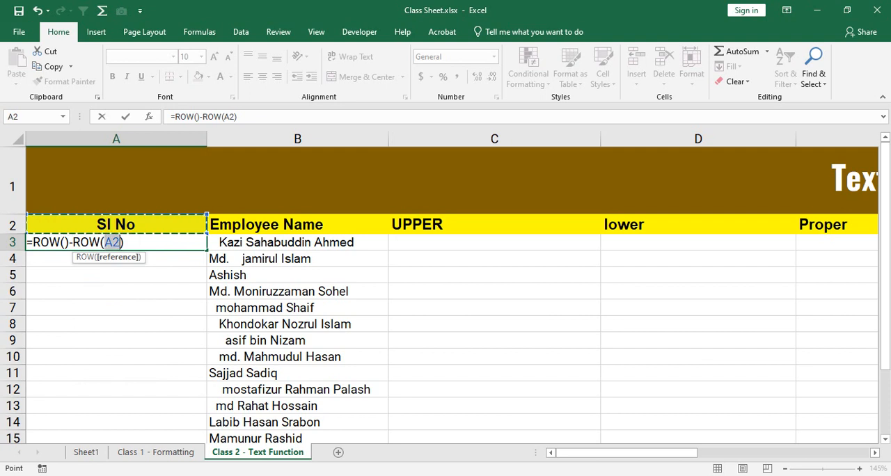
key("F4")
key("ctrl+Return")
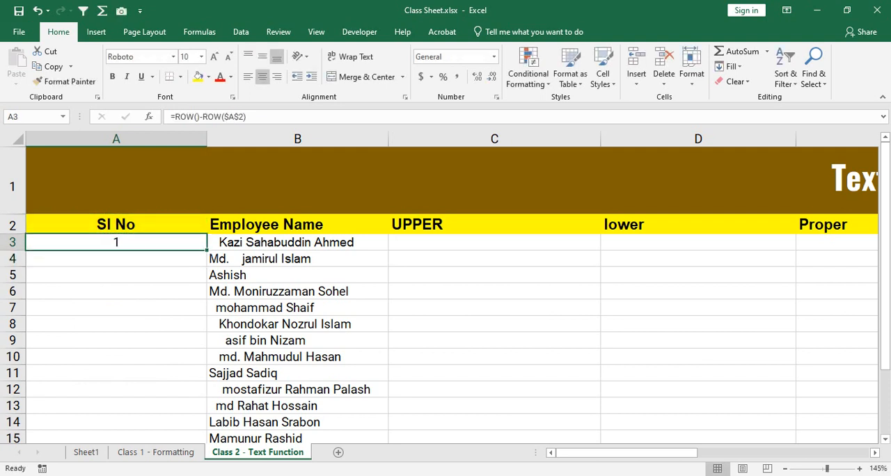
Step: Copy the A3 formula down the Sl No column, and undo both the fill and the formula entry
double_click(207, 250)
key("ctrl+z")
key("ctrl+z")
left_click(117, 276)
left_click(117, 243)
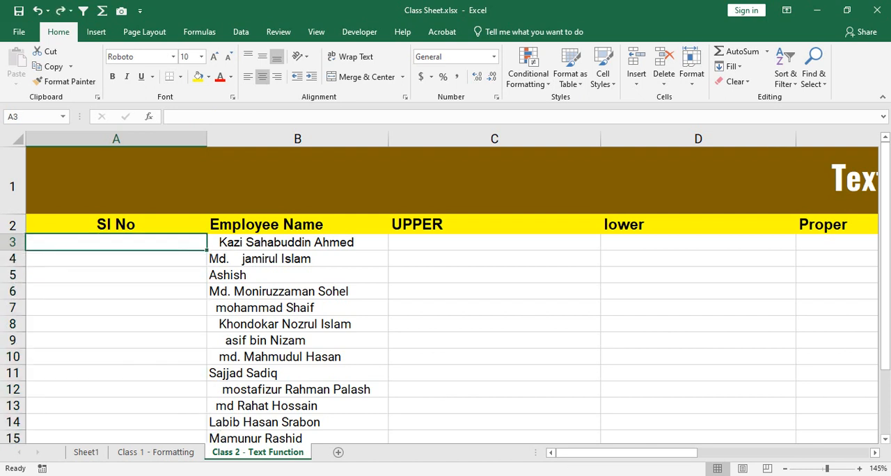
Step: Enter the formula =ROW()-ROW(A2) in cell A3, with a relative reference to the Sl No header
type("=row")
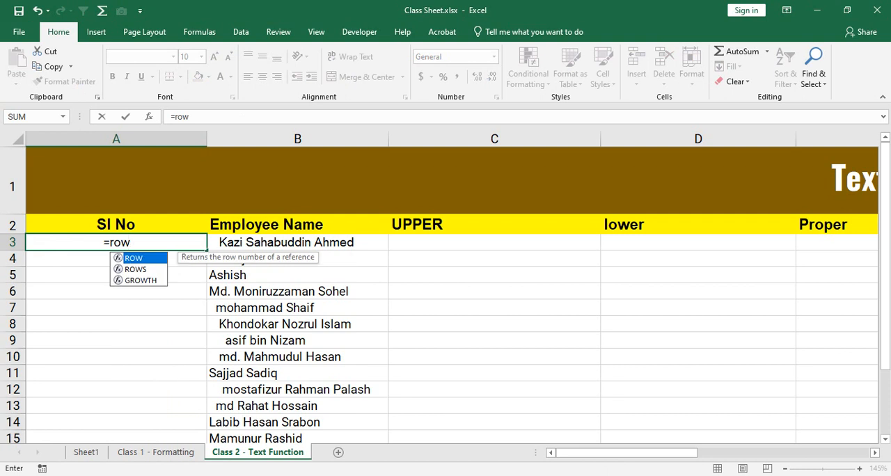
key("Tab")
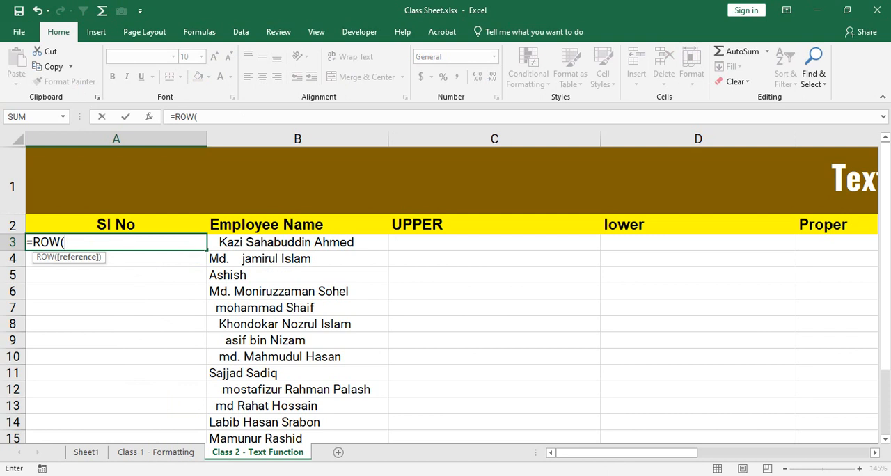
type(")")
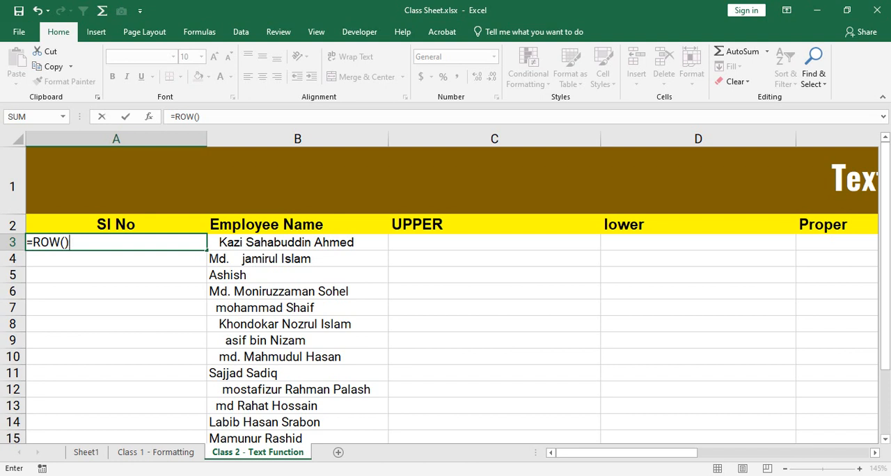
type("-row")
key("Tab")
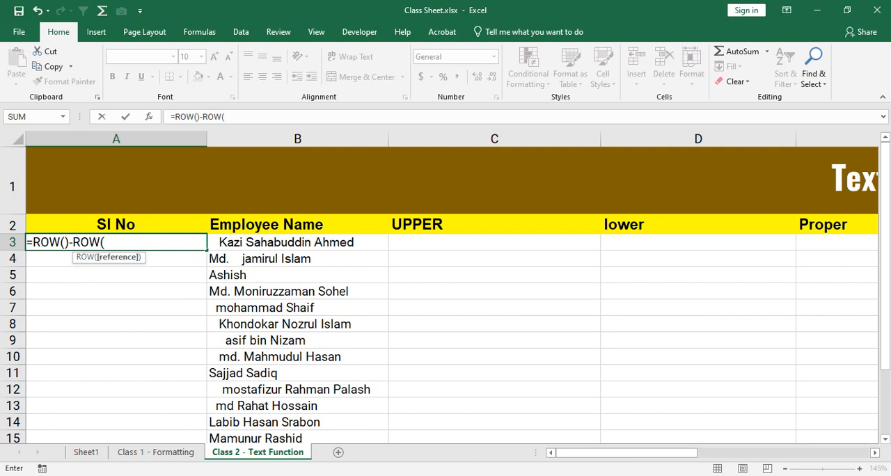
left_click(116, 225)
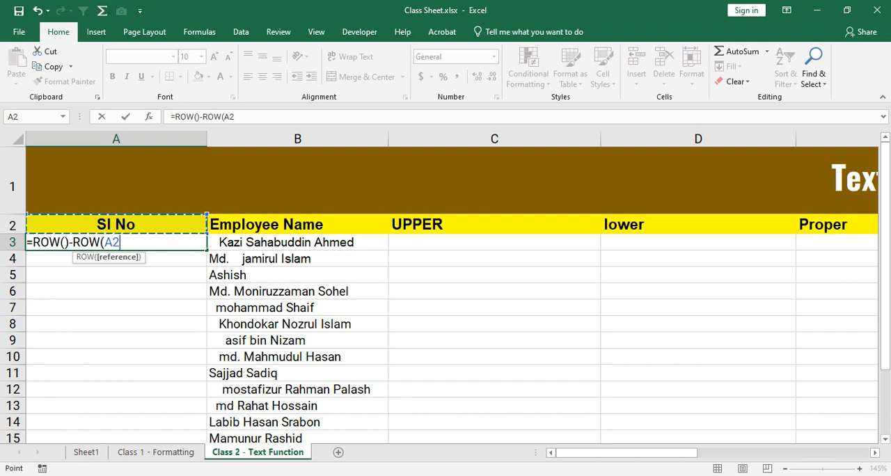
type(")")
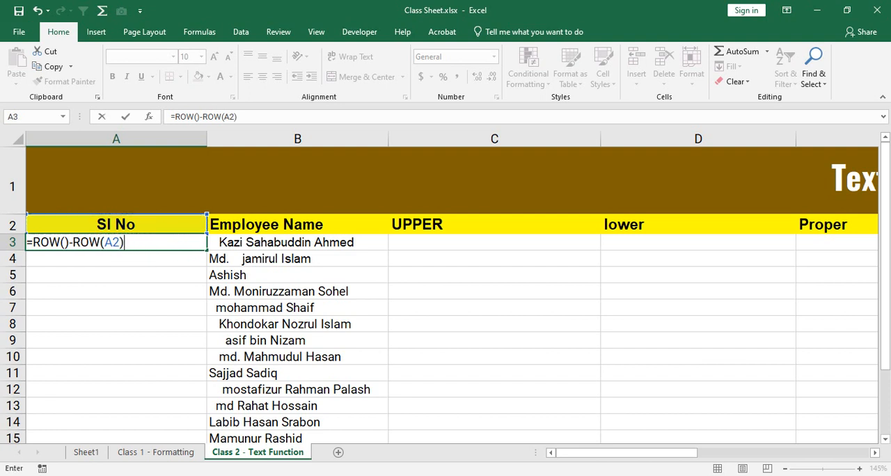
key("Return")
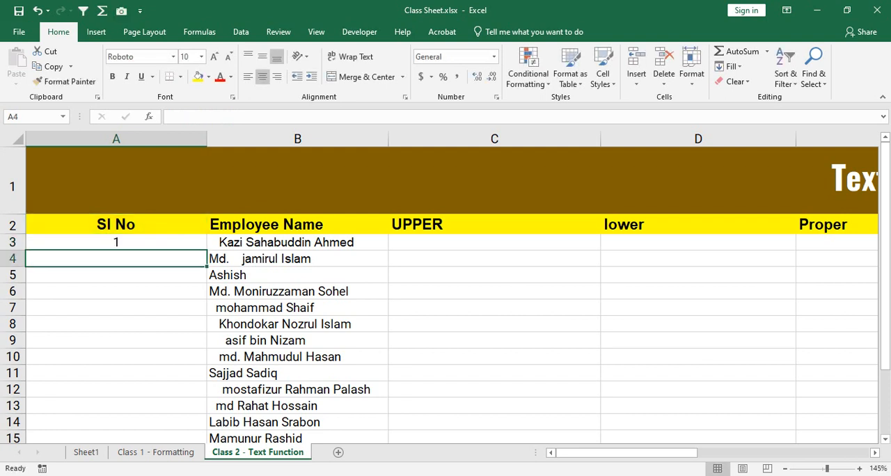
Step: Copy the A3 formula down to A18, check the filled cells and the fill options, and undo the fill
left_click(116, 242)
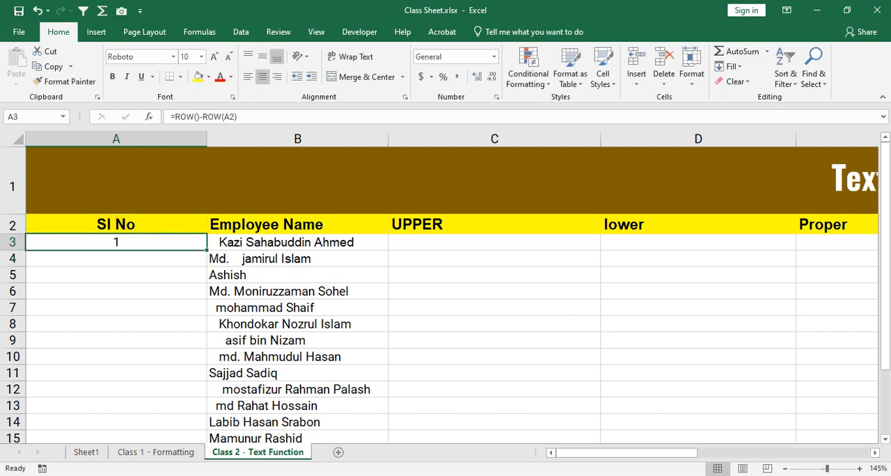
double_click(207, 250)
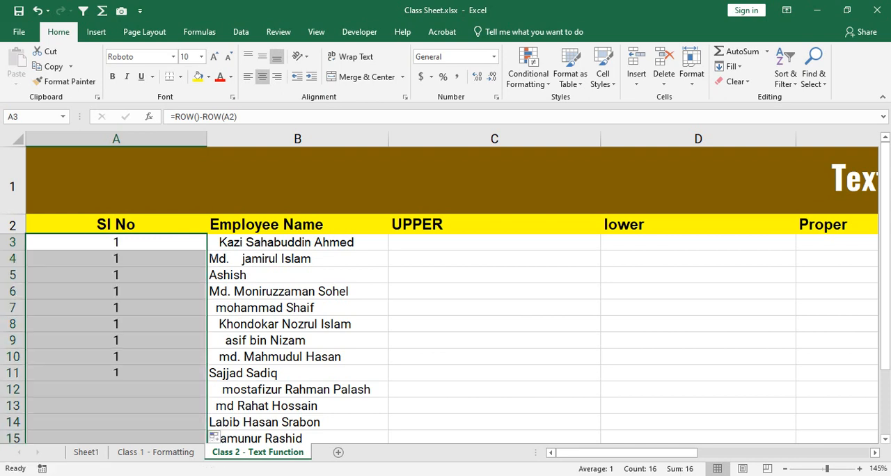
scroll(446, 292, "down", 1)
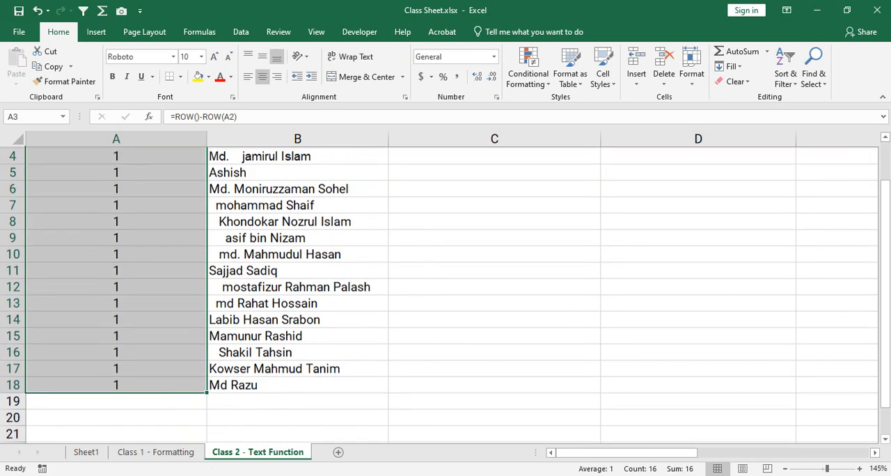
scroll(446, 292, "up", 1)
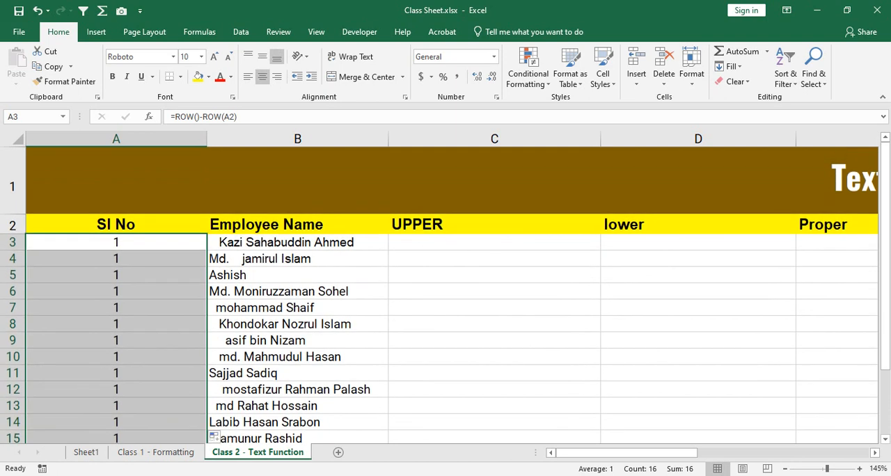
scroll(445, 292, "down", 1)
scroll(446, 292, "up", 1)
left_click(218, 436)
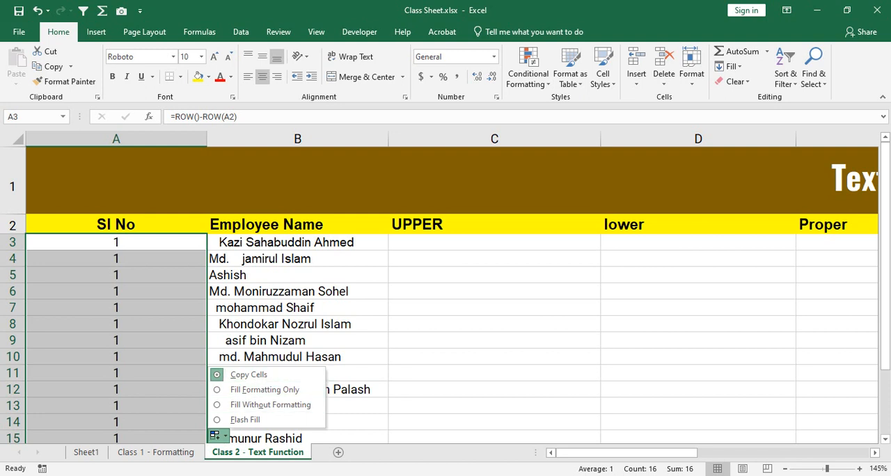
left_click(117, 242)
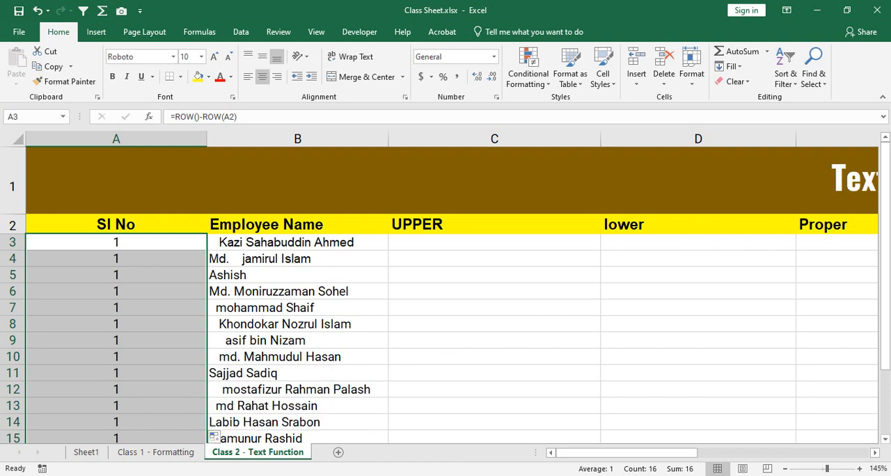
left_click(116, 242)
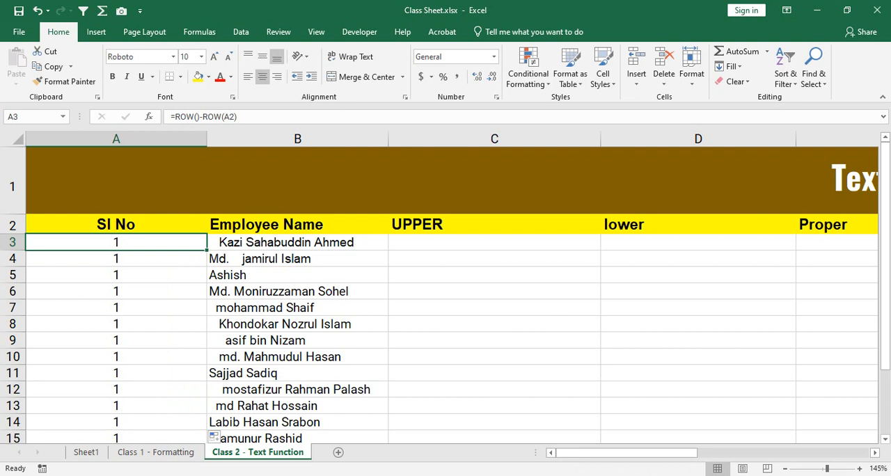
key("ctrl+z")
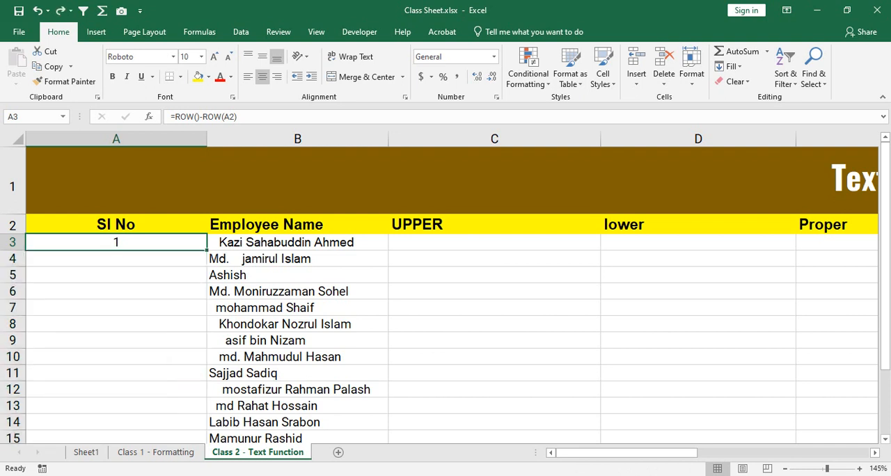
Step: Undo the relative-reference formula in cell A3 and start the formula =ROW()-ROW(A2 there again
key("ctrl+z")
type("=row")
key("Tab")
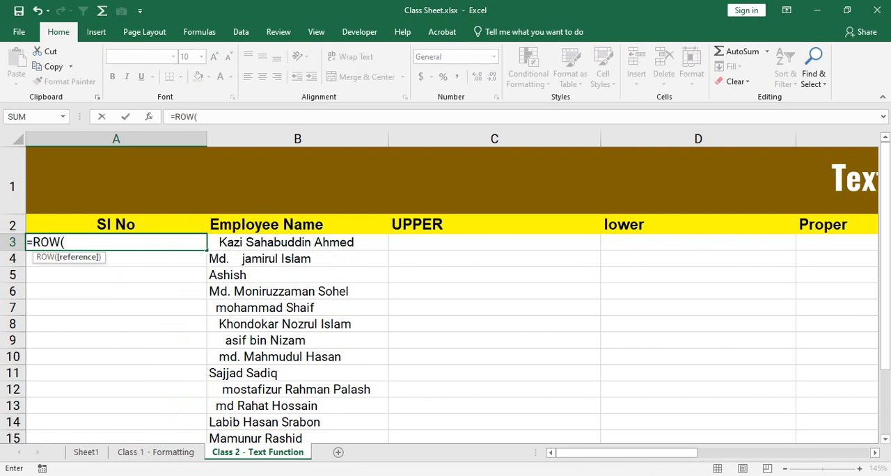
type(")")
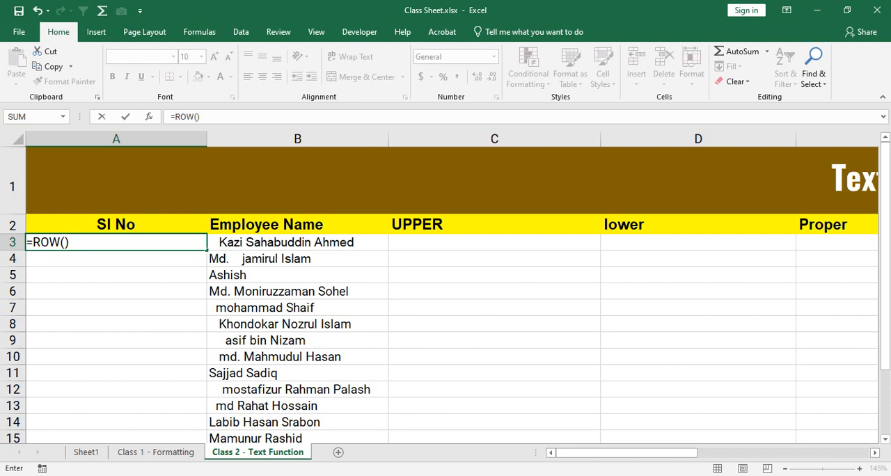
type("-row")
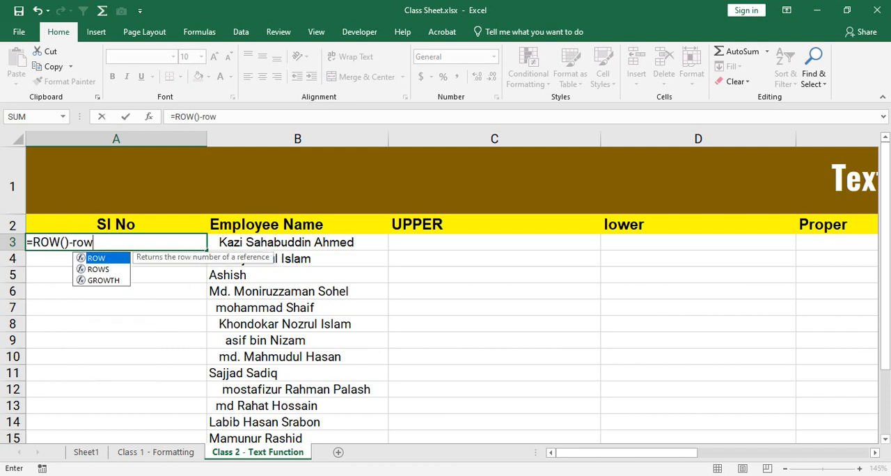
key("Tab")
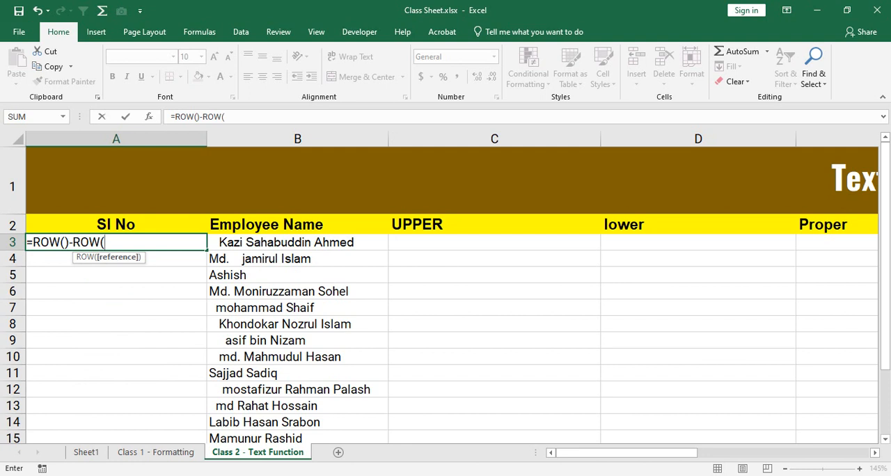
key("Up")
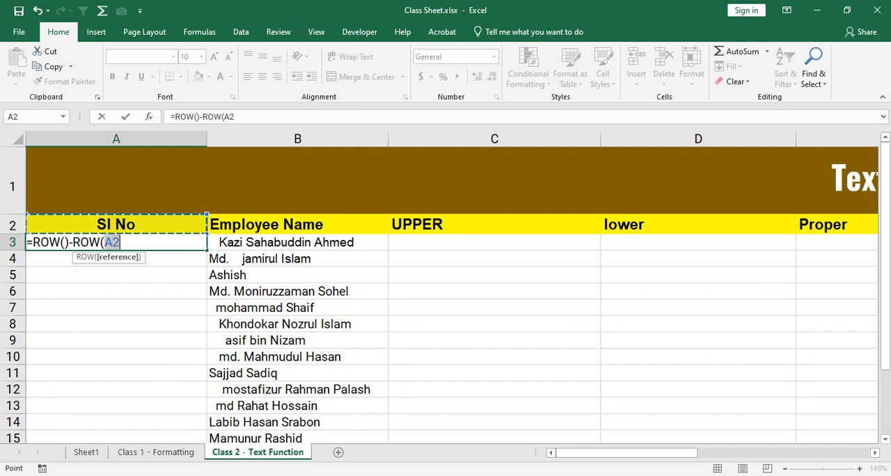
key("F2")
key("Left")
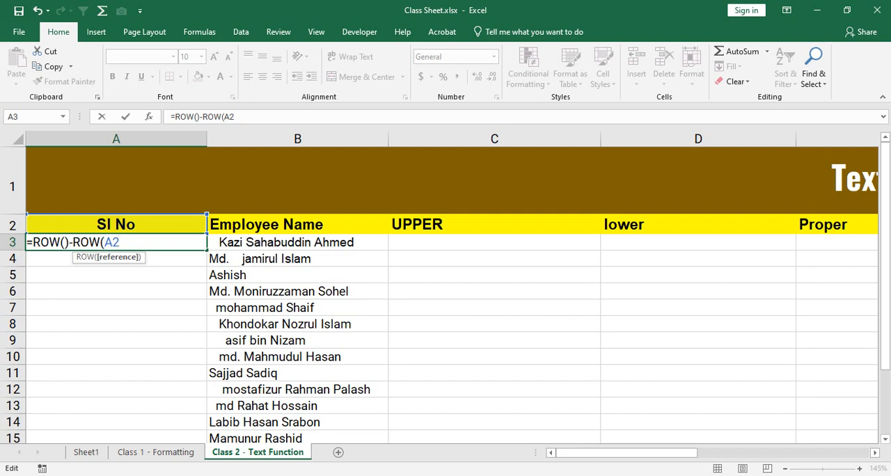
Step: Try converting the A2 reference in the formula to the absolute form $A$2, and undo the conversion
key("shift+Right")
key("shift+Right")
key("F4")
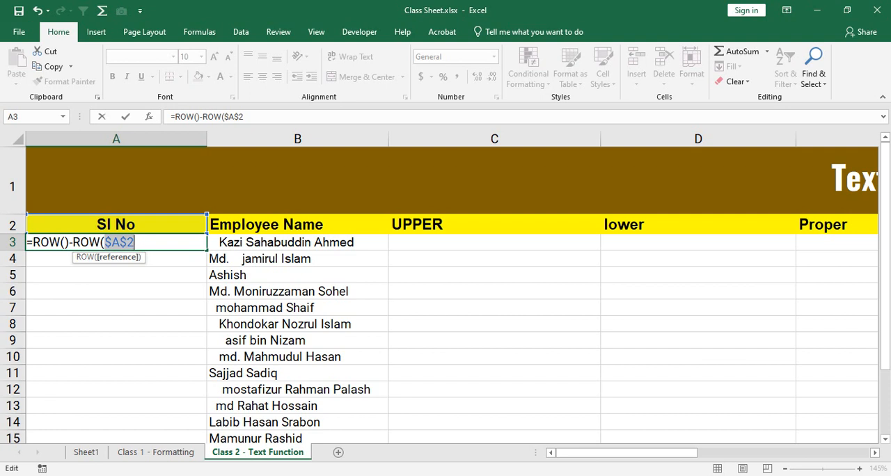
key("ctrl+z")
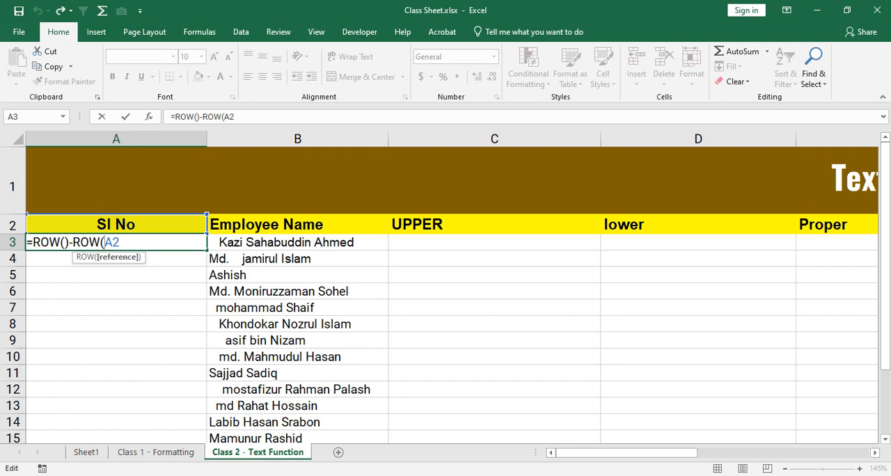
Step: Add dollar signs before the column and row of the A2 reference and complete the formula as =ROW()-ROW($A$2)
type("$")
key("Right")
type("$")
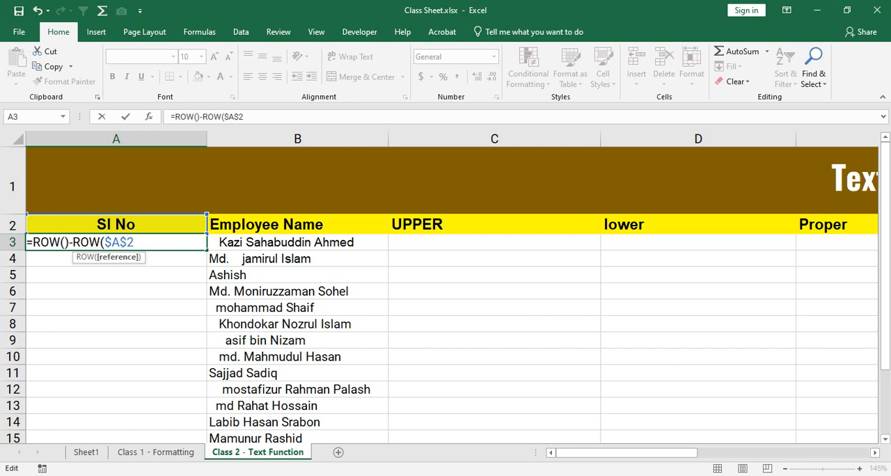
key("shift+Left")
key("shift+Left")
key("shift+Left")
key("Right")
type(")")
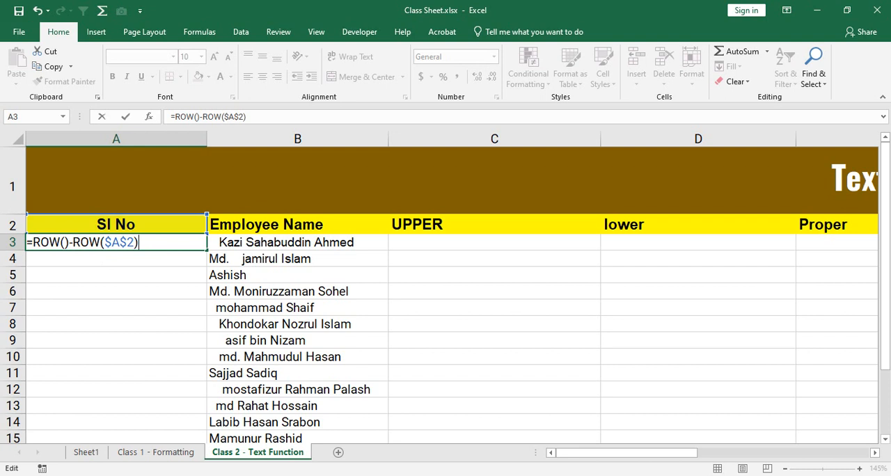
key("Return")
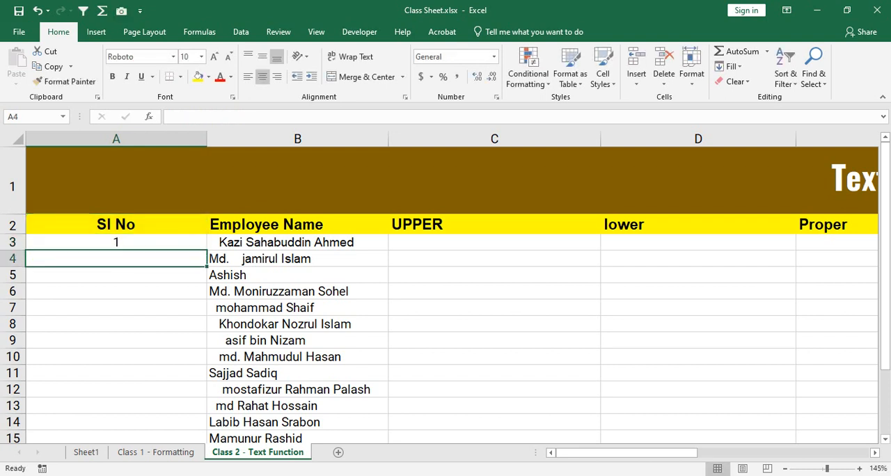
Step: Copy the A3 formula down the Sl No column to A18 and check the filled serial numbers
key("Up")
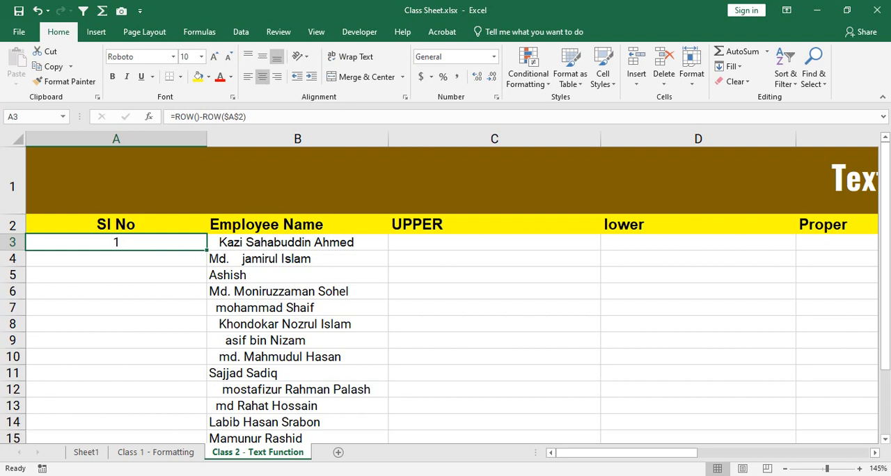
double_click(207, 250)
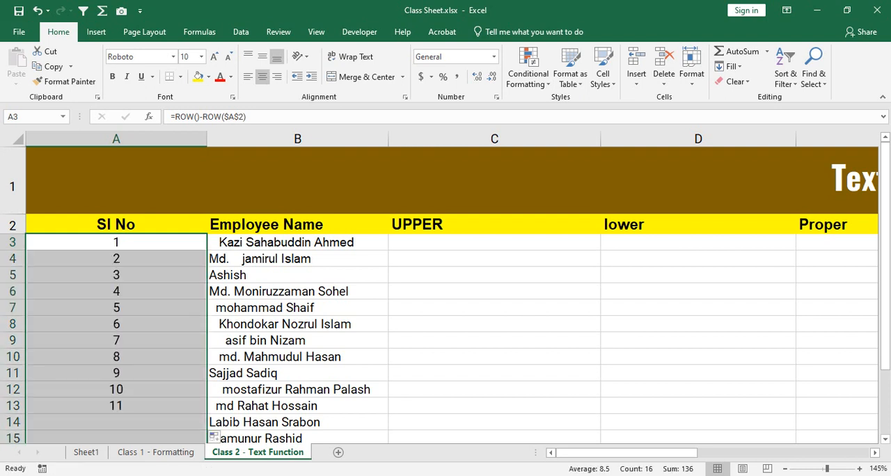
scroll(446, 293, "down", 3)
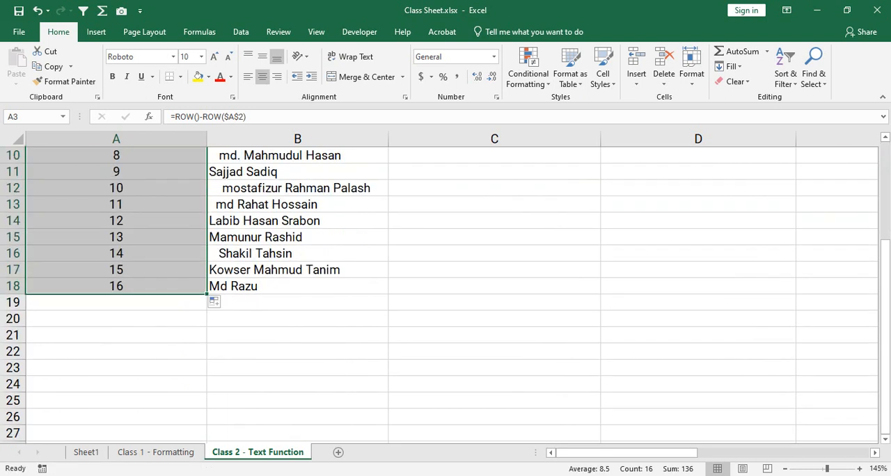
scroll(445, 292, "up", 3)
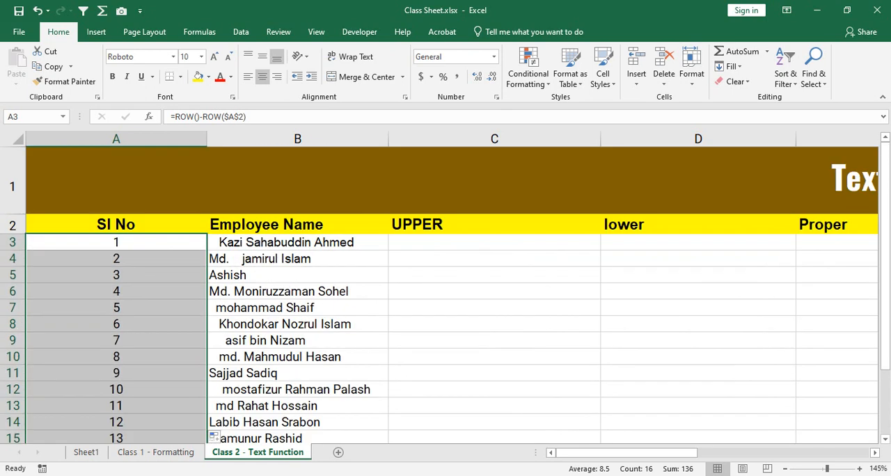
left_click(116, 307)
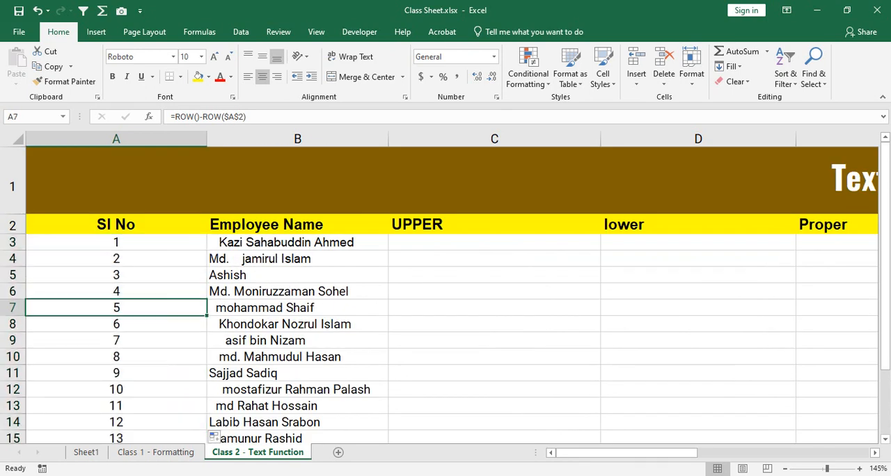
left_click_drag(116, 242, 116, 390)
left_click(116, 340)
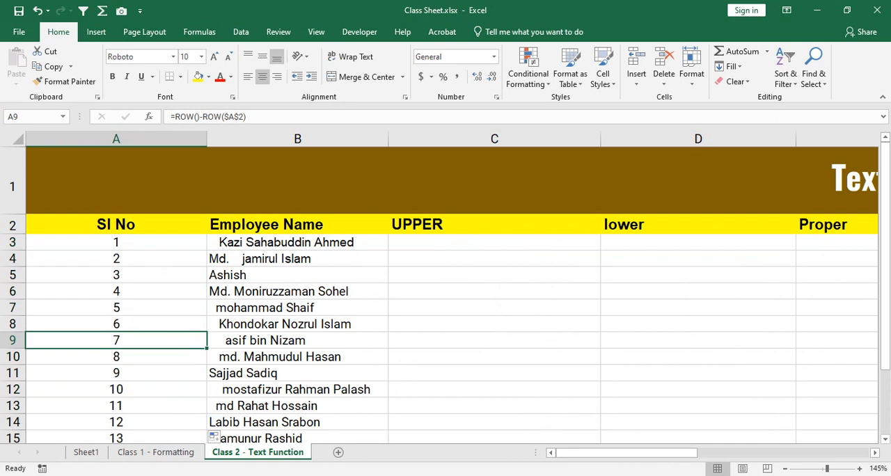
Step: Highlight cells A7:C7 in yellow, delete row 7, and check the numbering in the Sl No column
left_click_drag(116, 308, 494, 308)
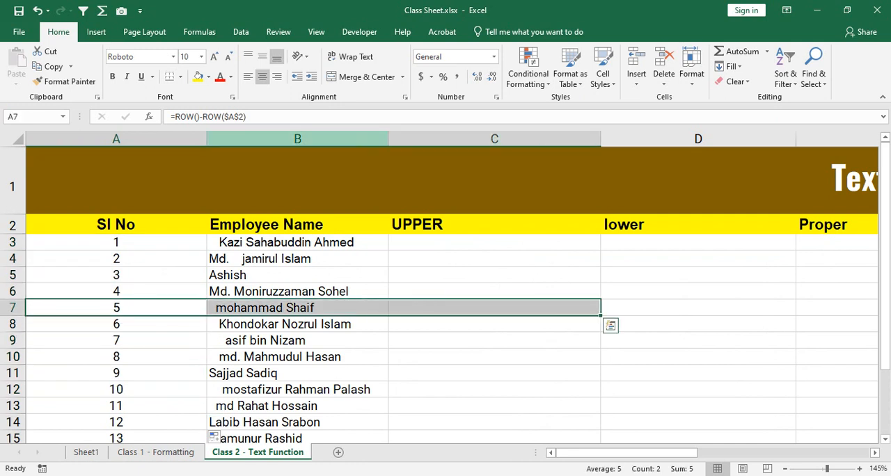
left_click(198, 77)
left_click(297, 275)
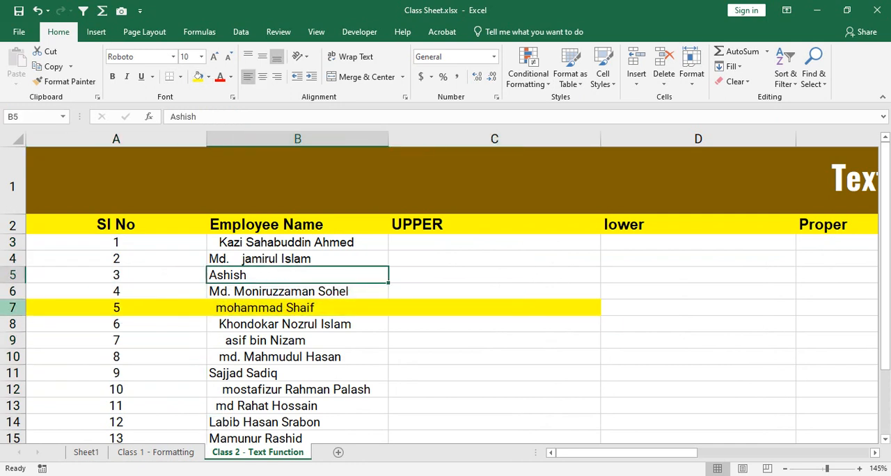
left_click(12, 308)
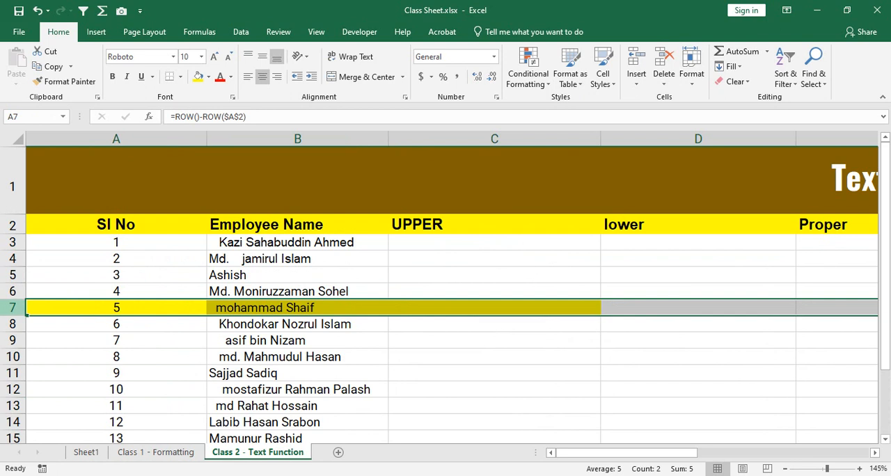
right_click(14, 312)
left_click(49, 219)
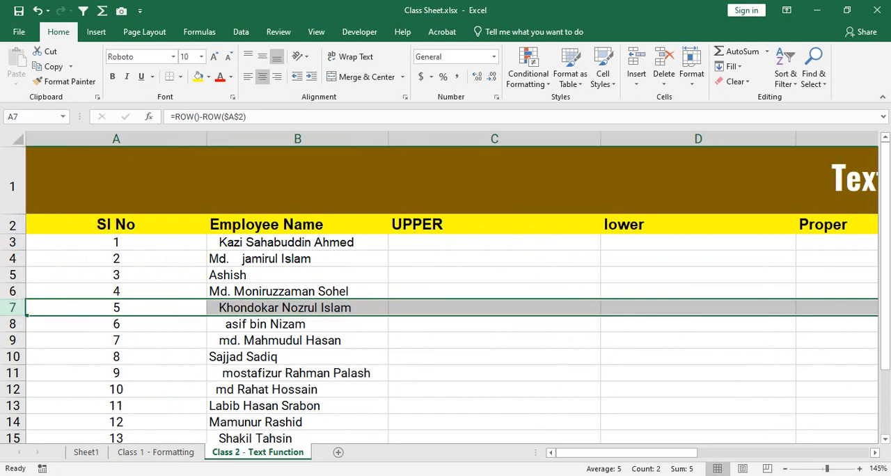
left_click_drag(116, 242, 116, 389)
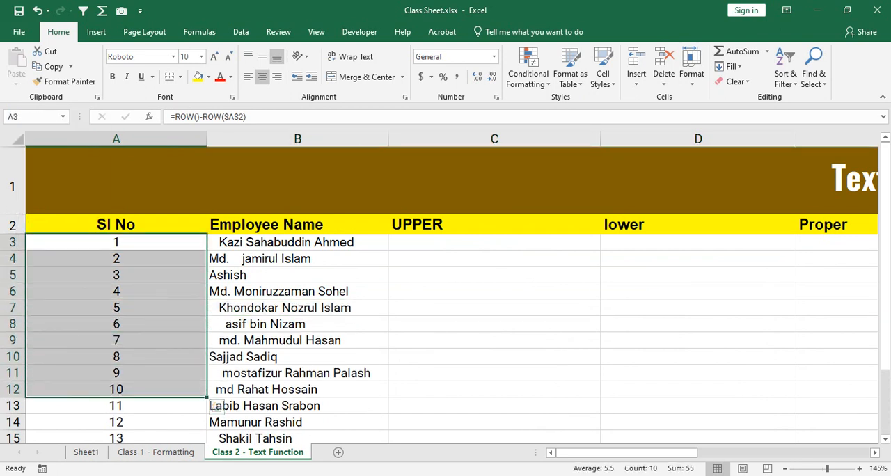
left_click(116, 340)
Step: Fill row 8 with yellow, delete the row, and check the serial numbers in A3:A12
left_click(13, 324)
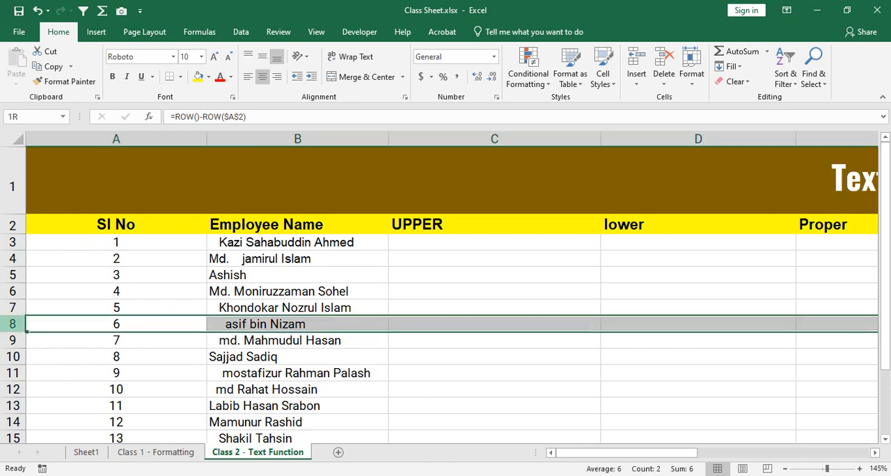
left_click(198, 76)
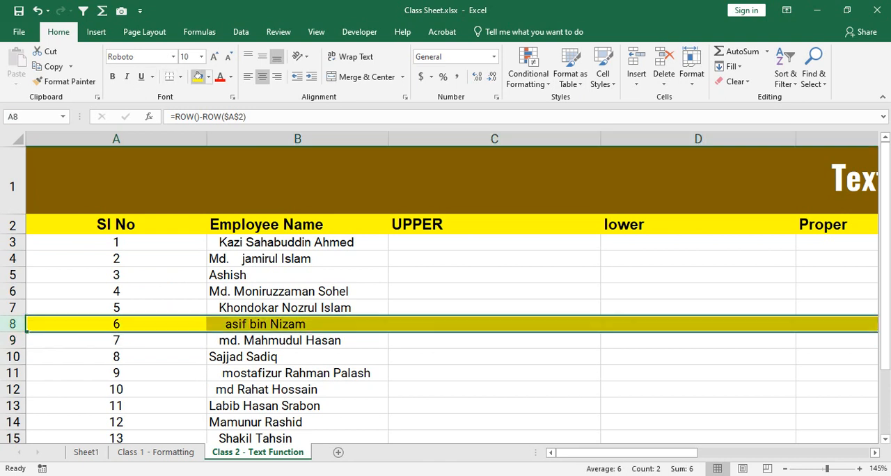
right_click(13, 324)
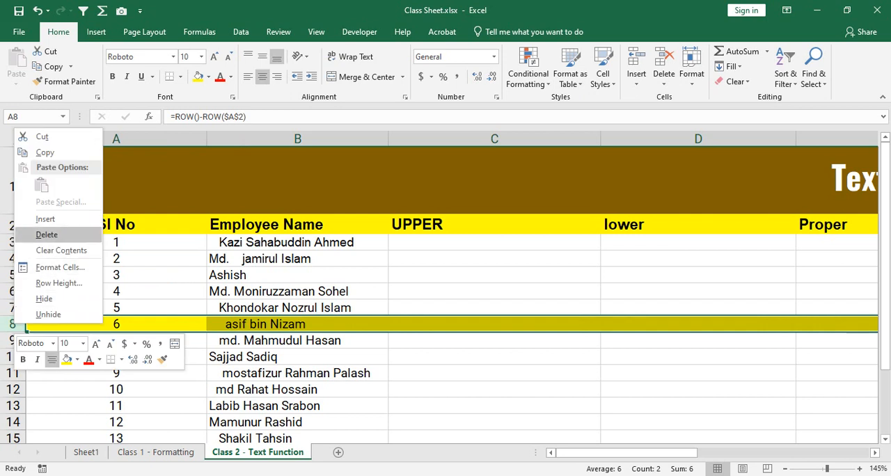
key("Escape")
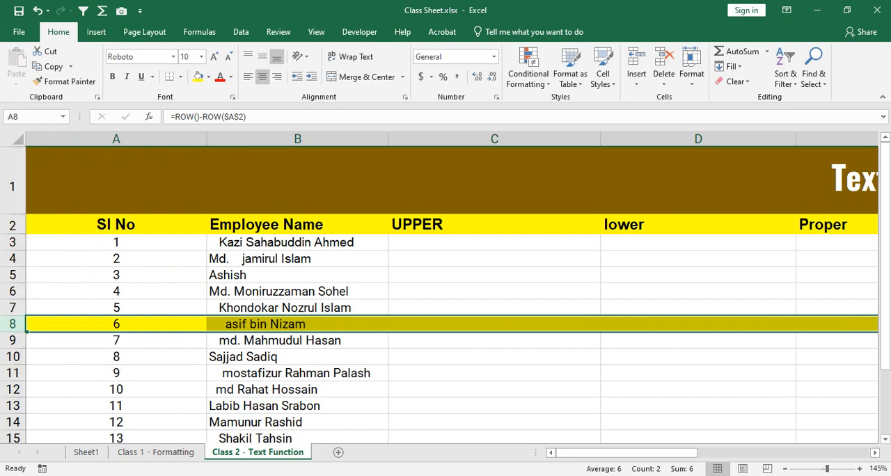
right_click(12, 324)
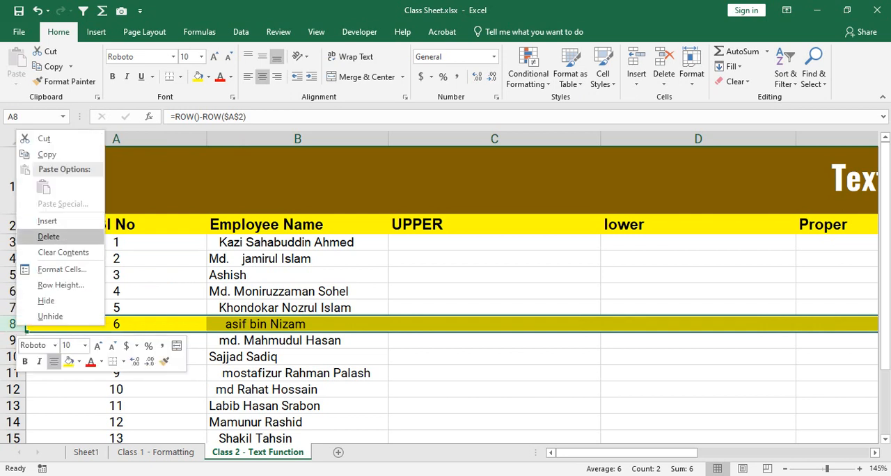
left_click(38, 236)
left_click(160, 341)
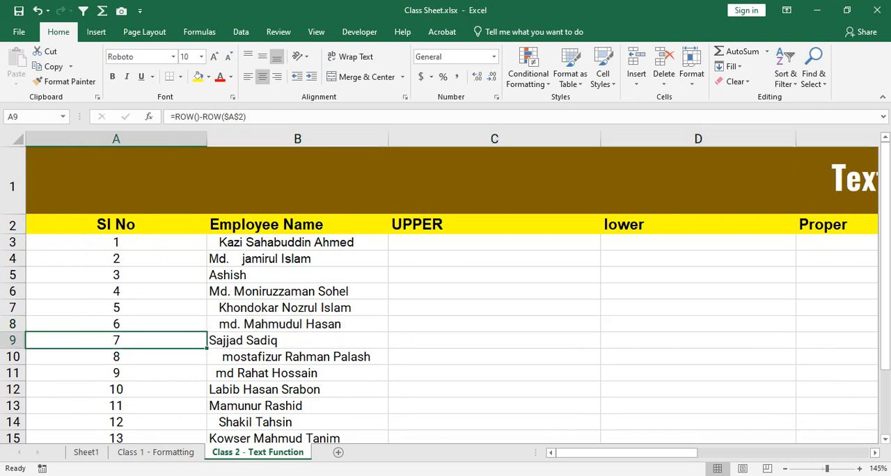
left_click_drag(198, 333, 279, 324)
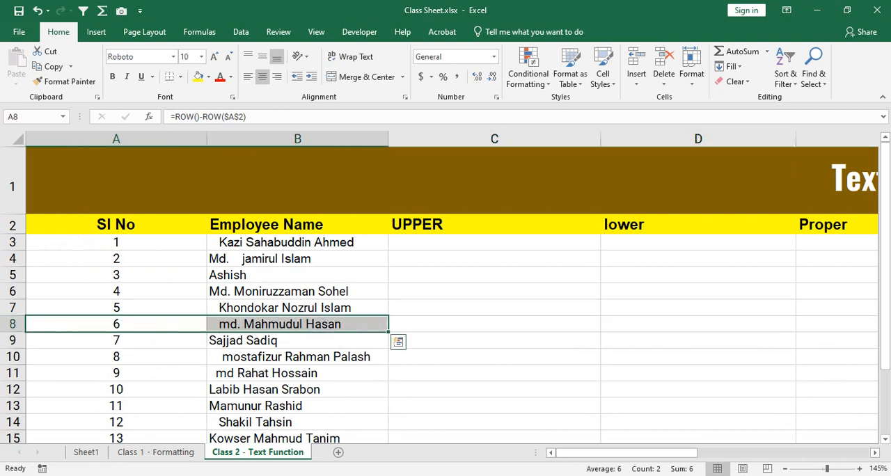
left_click_drag(115, 242, 115, 390)
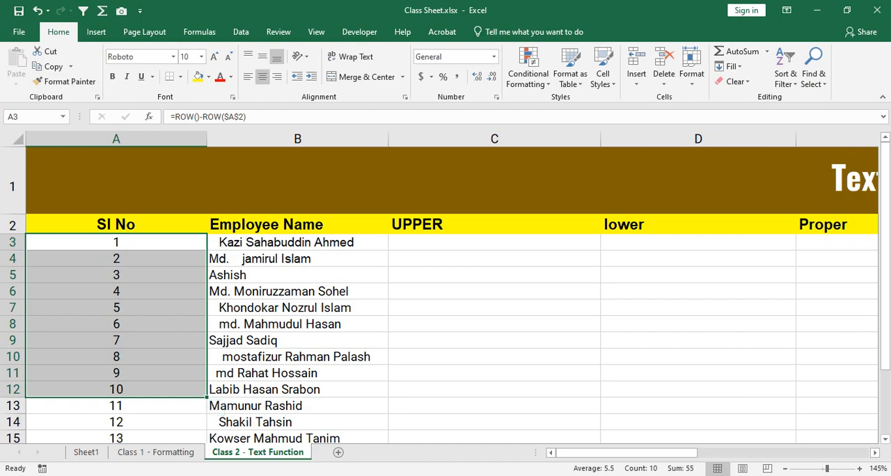
Step: Switch to the Google Meet call in the browser and return to the Excel workbook
left_click(397, 475)
left_click(326, 428)
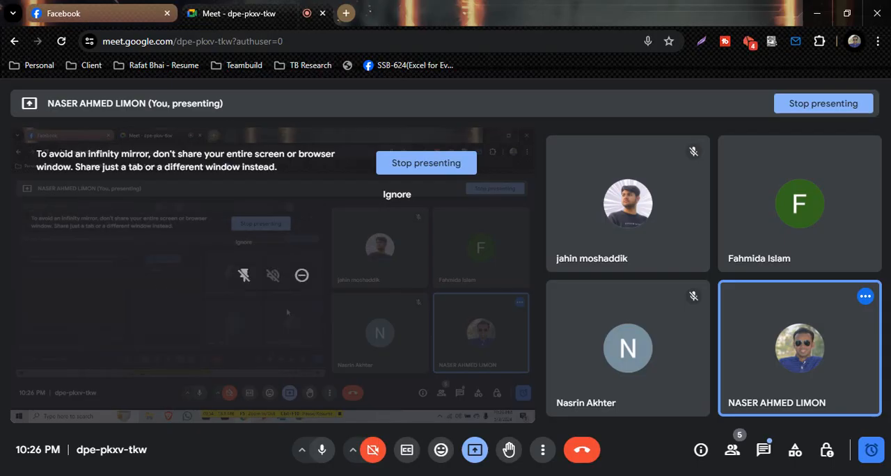
key("alt+Tab")
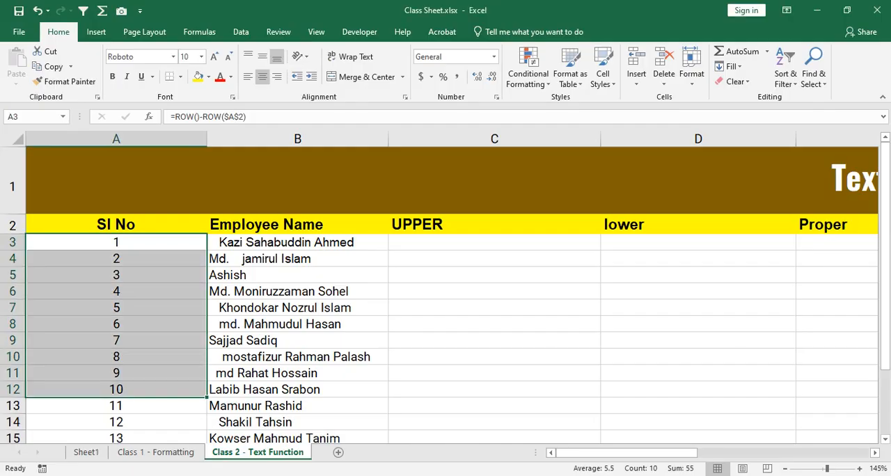
Step: Look over the employee rows and the text-function columns of row 3, ending on cell C3 under UPPER
left_click(117, 292)
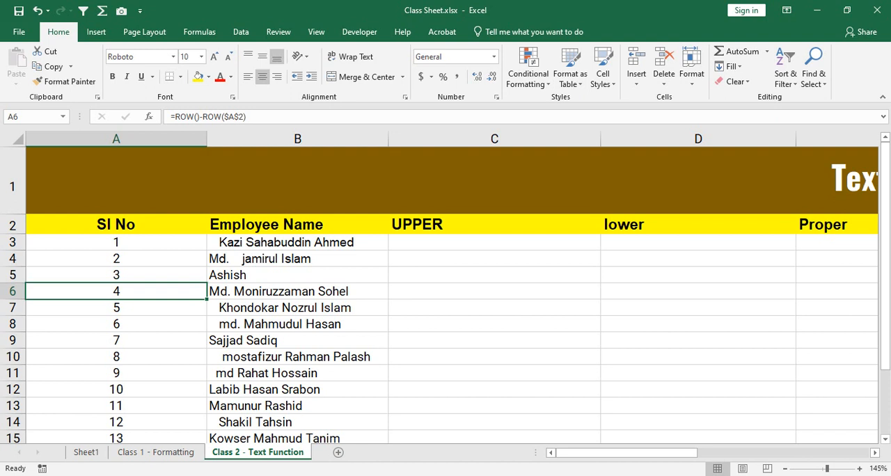
left_click(298, 242)
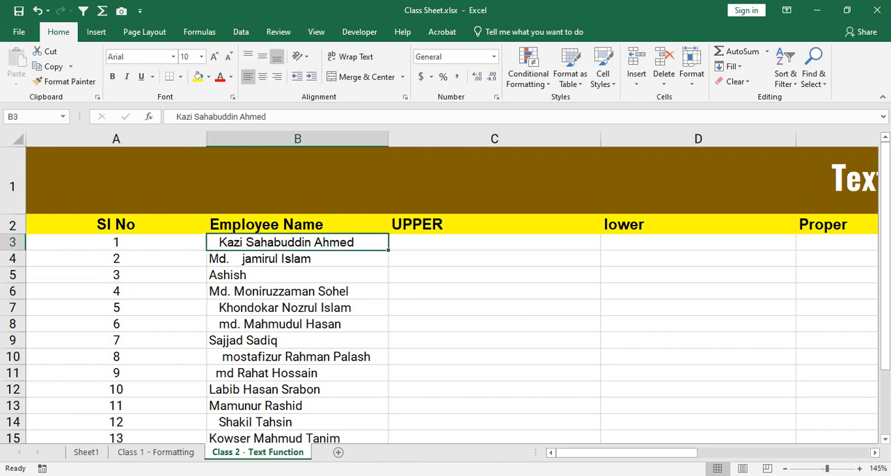
key("Right")
key("Right")
key("Right")
key("Right")
key("Left")
key("Left")
key("Left")
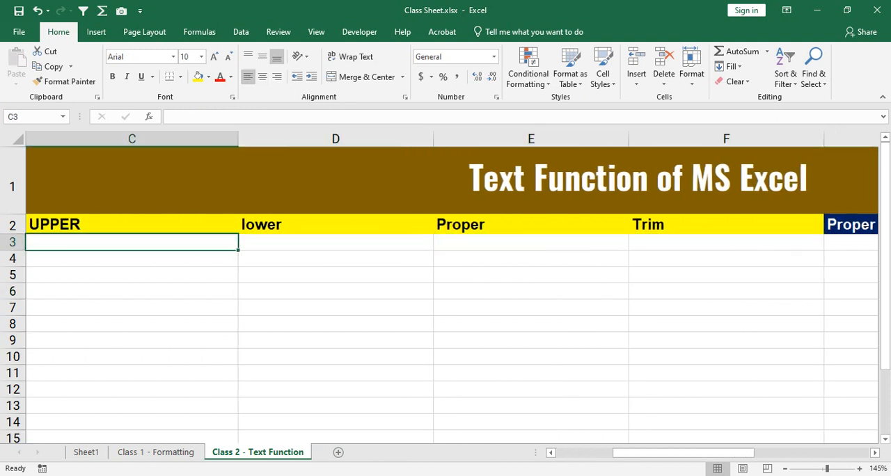
Step: Narrow the Sl No column to about half its width
key("Left")
key("Left")
key("Right")
key("Right")
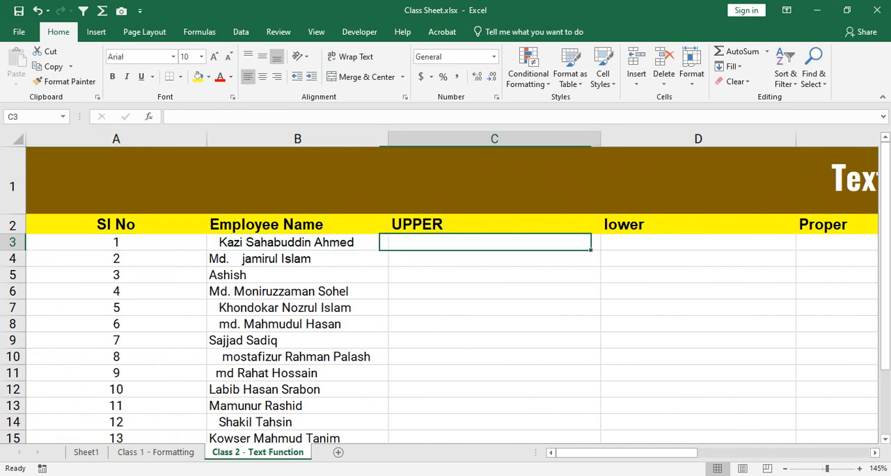
key("Right")
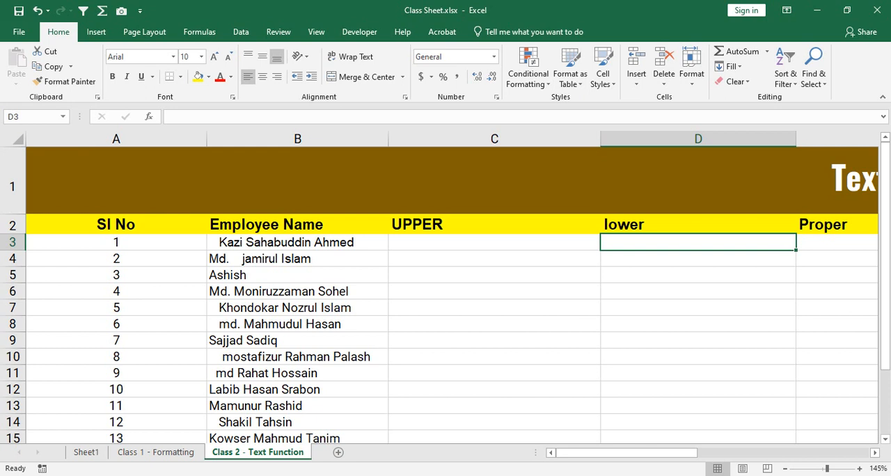
left_click_drag(207, 139, 104, 139)
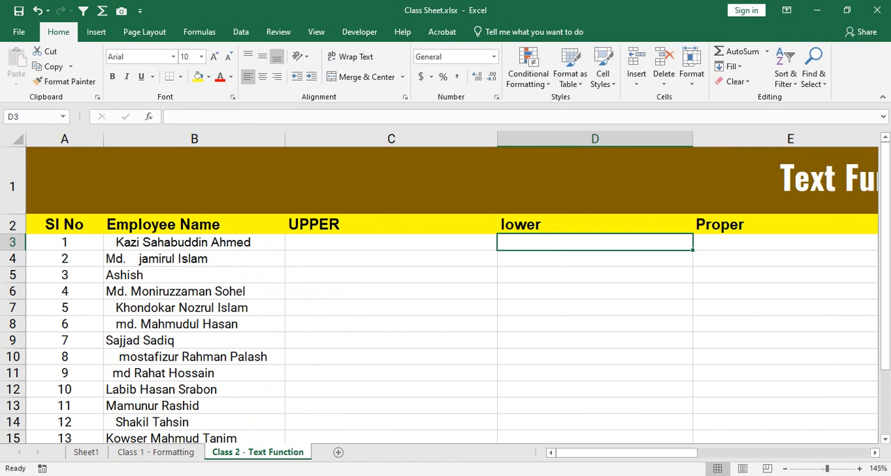
Step: Reduce the height of title row 1 and set the title's font size to 14
scroll(445, 293, "down", 2)
scroll(445, 292, "up", 2)
left_click_drag(12, 214, 13, 173)
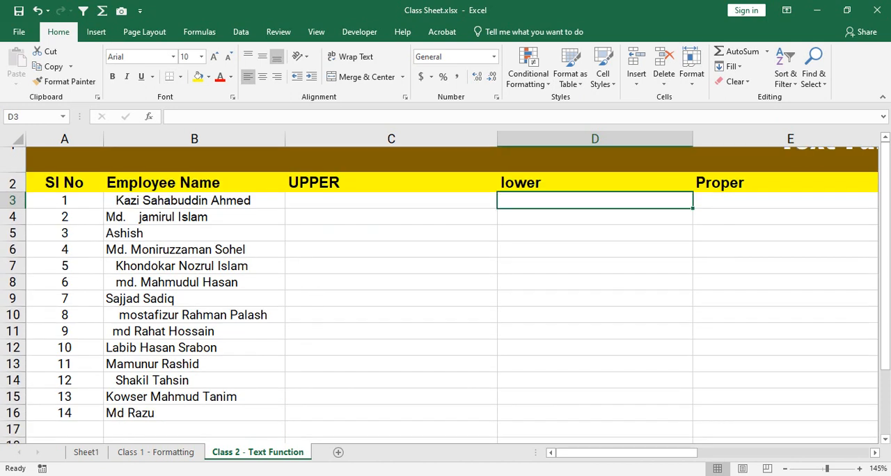
left_click(13, 161)
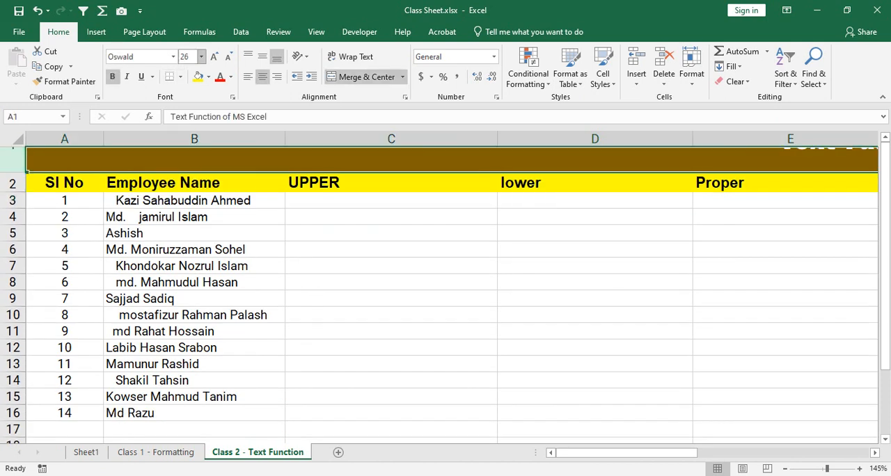
left_click(227, 56)
left_click(228, 57)
left_click(228, 56)
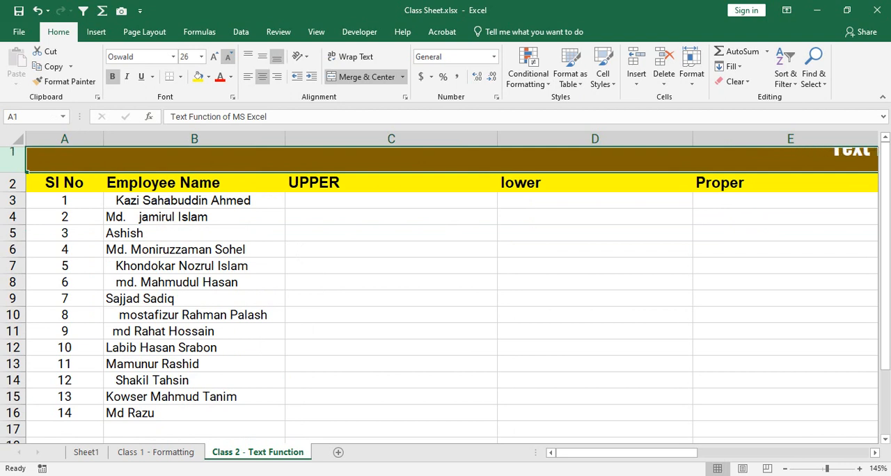
left_click(228, 57)
left_click(227, 56)
left_click(228, 56)
left_click(228, 56)
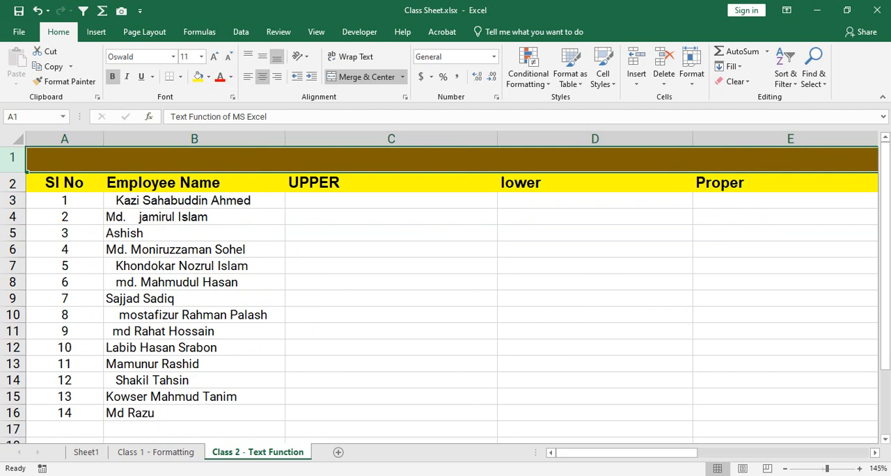
left_click(213, 57)
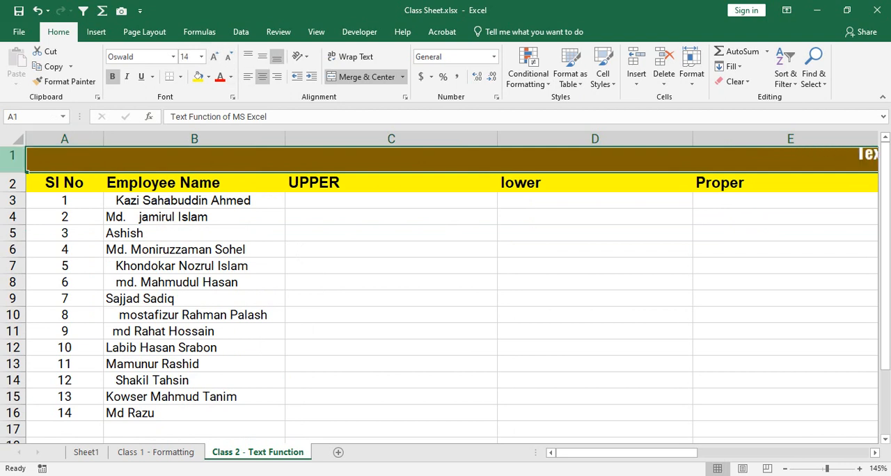
left_click_drag(13, 173, 13, 187)
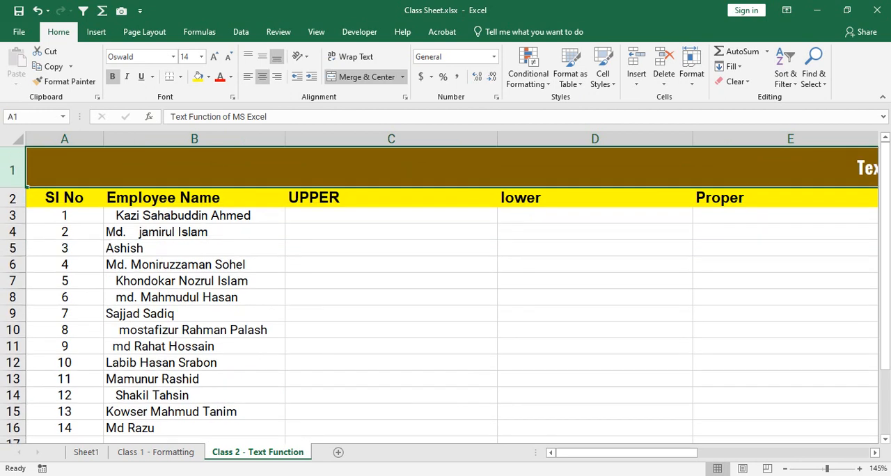
Step: Examine the capitalisation and spacing of the employee names in B3:B16
left_click(194, 216)
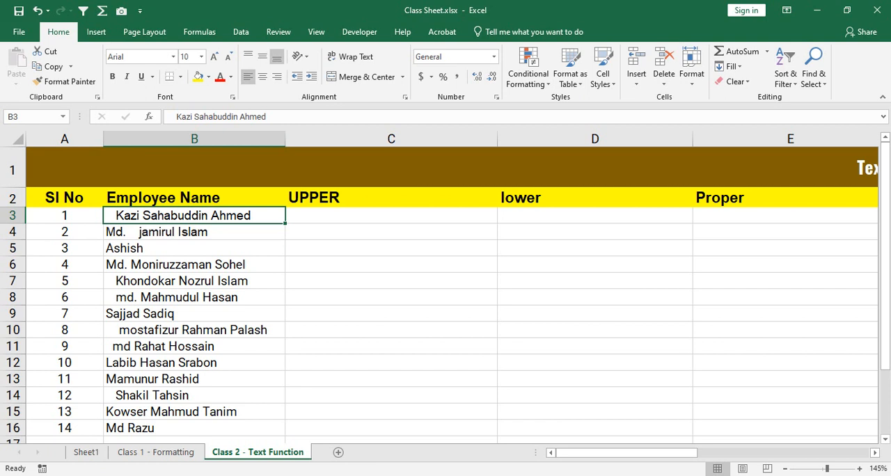
left_click_drag(194, 216, 194, 412)
scroll(452, 294, "down", 1)
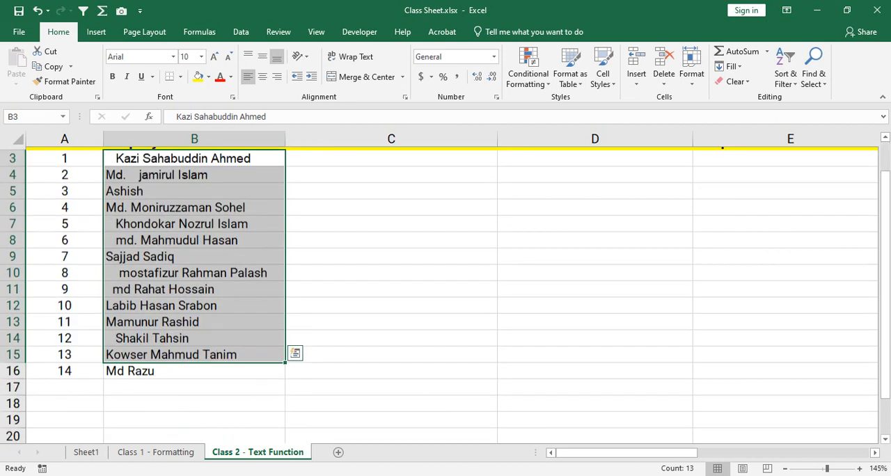
scroll(452, 294, "up", 1)
left_click(194, 216)
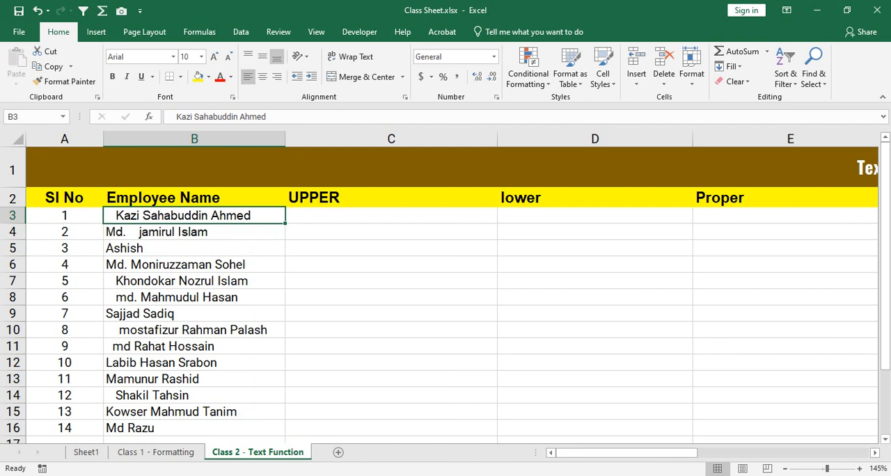
left_click_drag(194, 281, 194, 297)
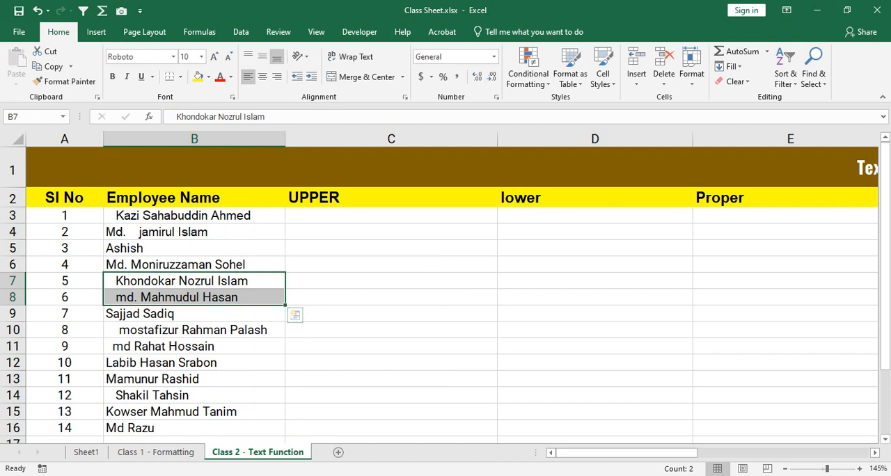
left_click(195, 314)
mouse_move(158, 322)
left_mouse_down()
mouse_move(159, 404)
mouse_move(158, 322)
left_mouse_up()
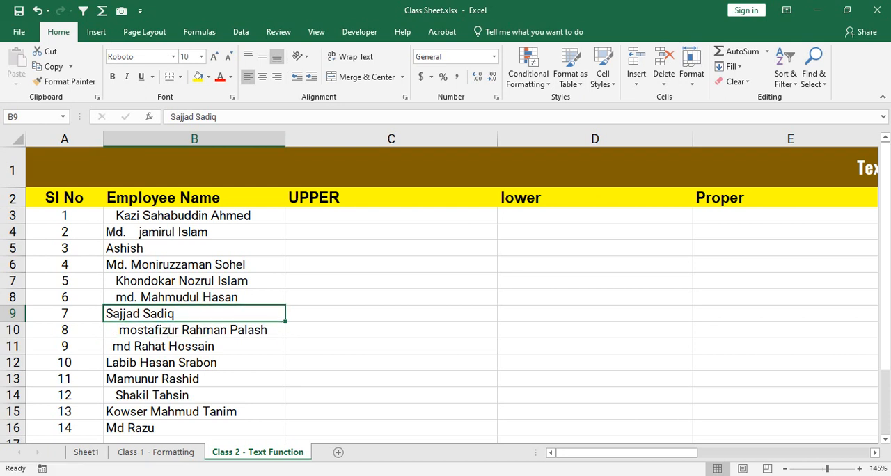
left_click(163, 330)
left_click(171, 265)
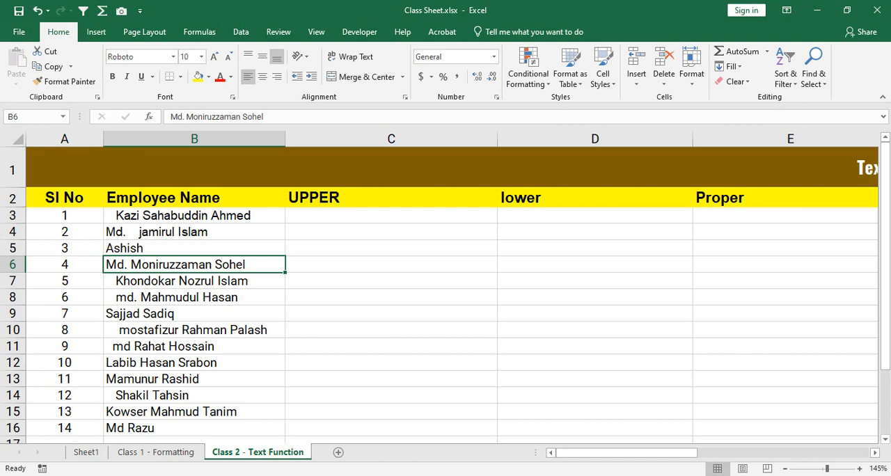
Step: Try deleting the extra spaces inside the name in B4 by hand, and undo the edit
double_click(140, 232)
key("Left")
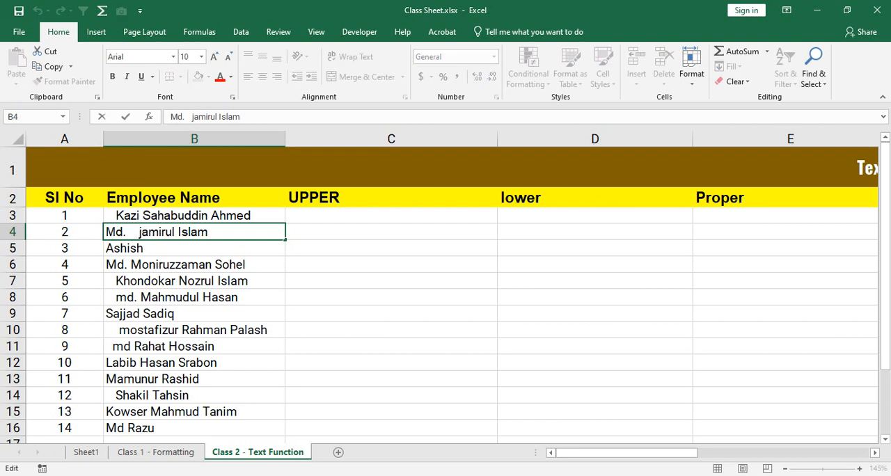
key("BackSpace")
key("BackSpace")
key("BackSpace")
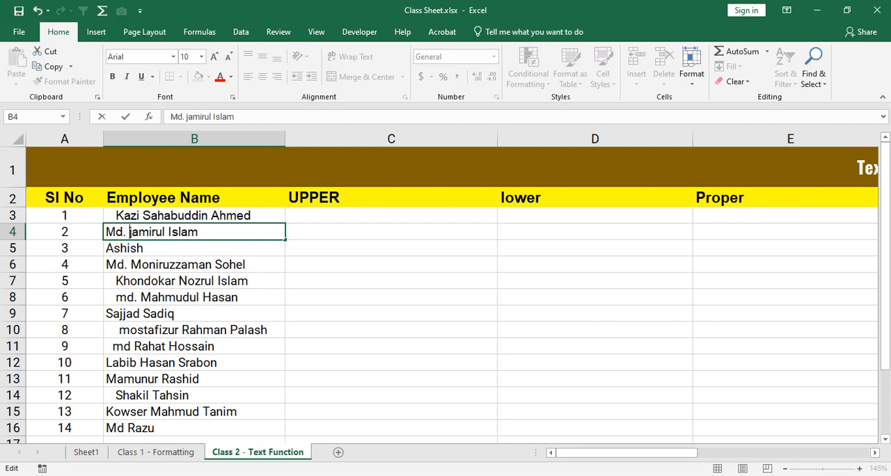
key("Return")
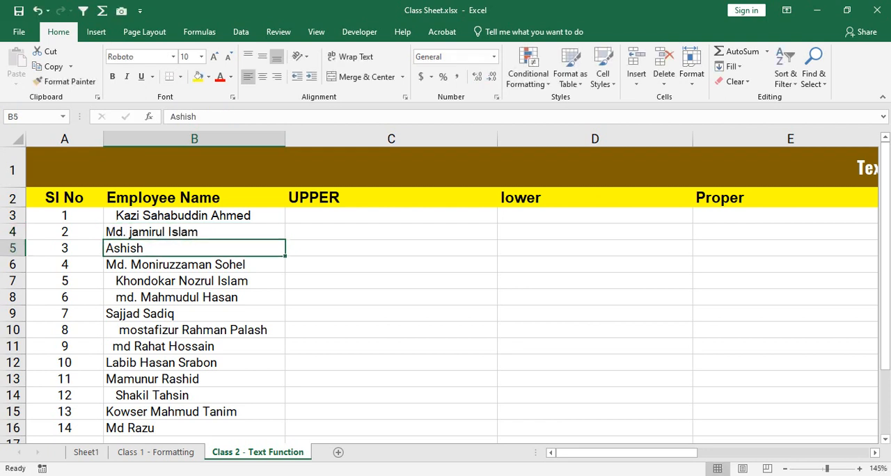
key("ctrl+z")
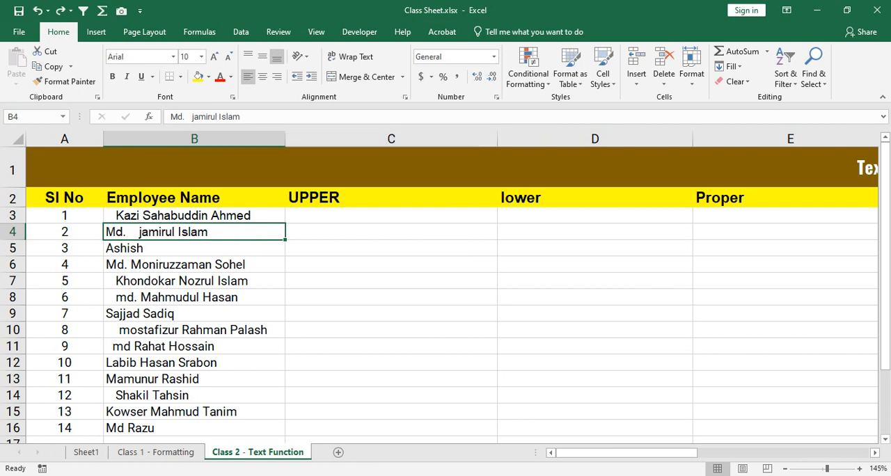
Step: Enter the first employee's full name in capital letters in C3 under UPPER
left_click_drag(194, 215, 194, 427)
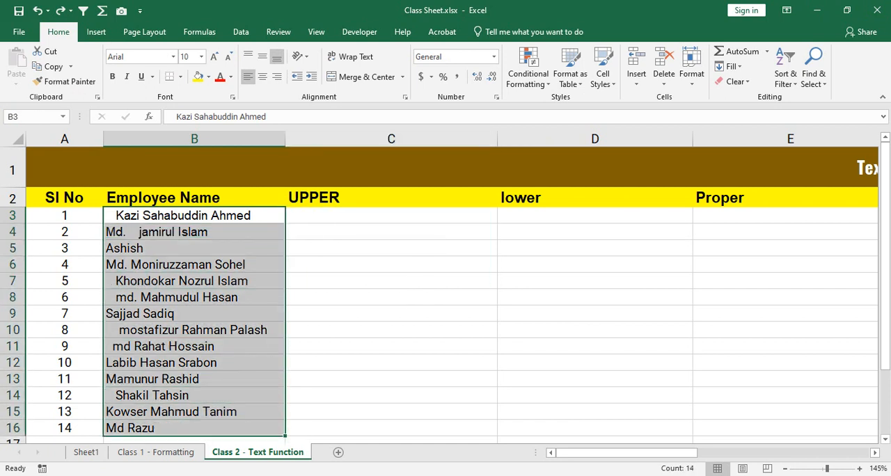
left_click(392, 216)
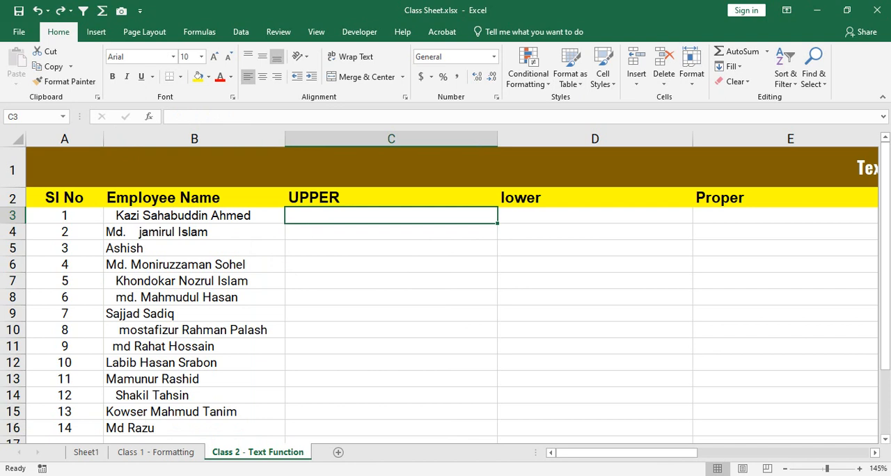
left_click_drag(194, 215, 195, 428)
left_click(392, 216)
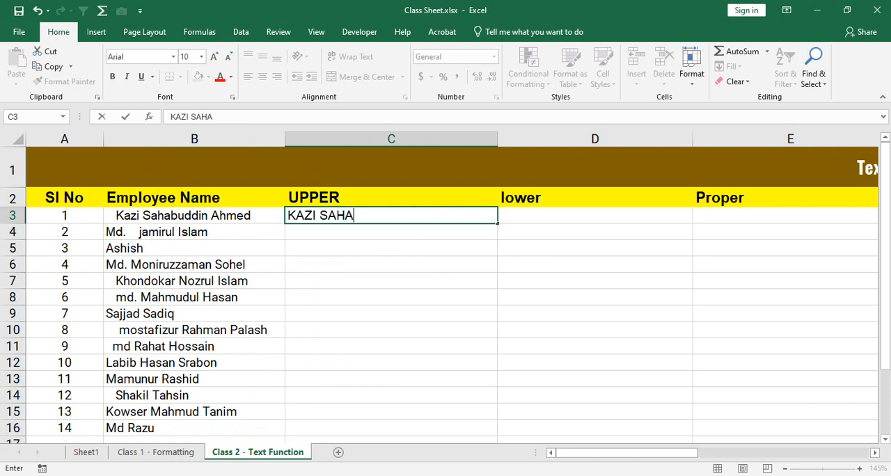
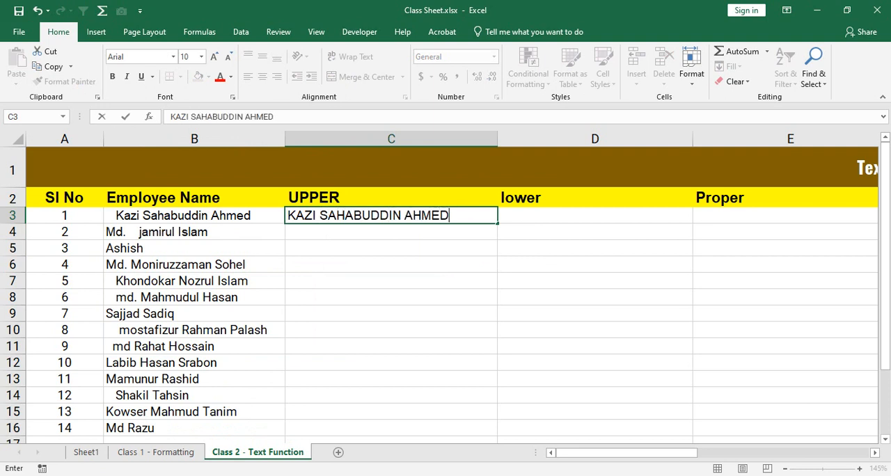
key("Return")
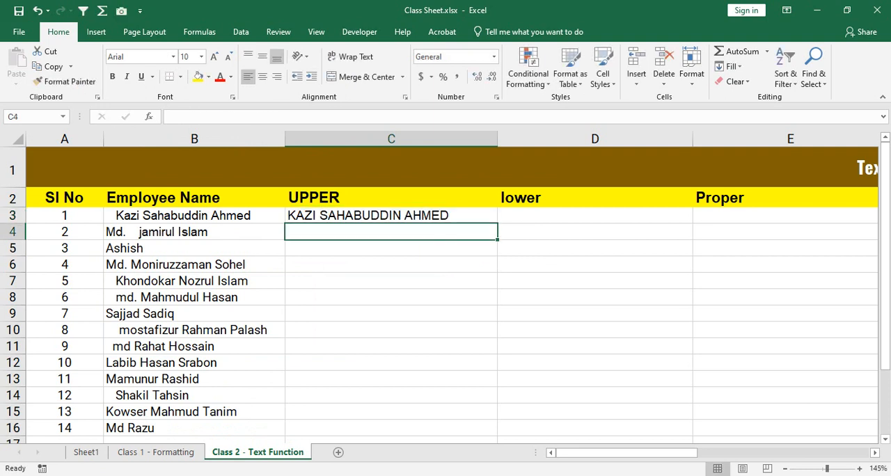
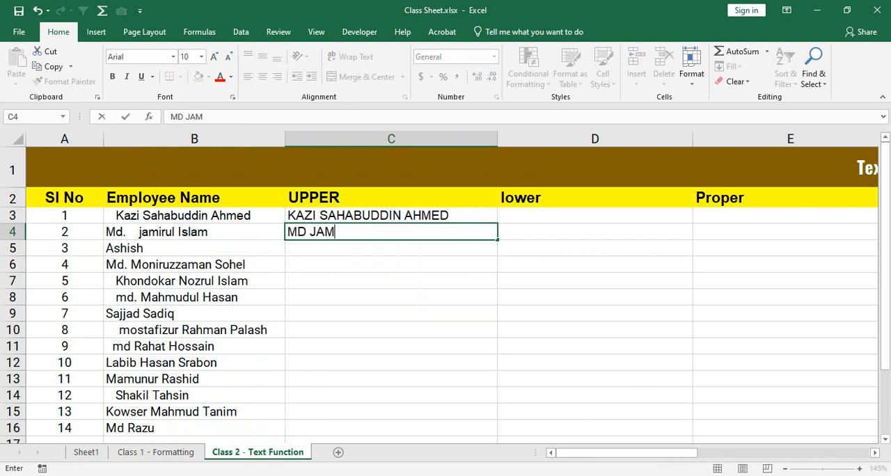
Step: Enter the second employee's full name in capital letters in C4 and undo both manual entries in the UPPER column
key("Return")
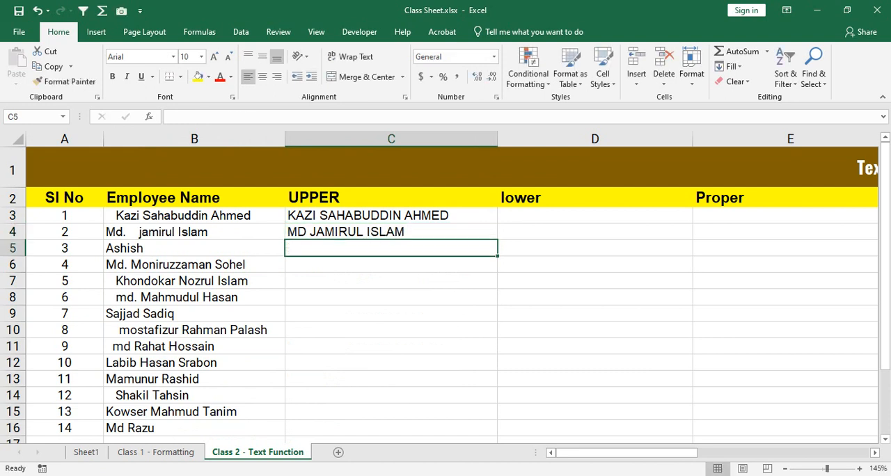
key("ctrl+z")
key("ctrl+z")
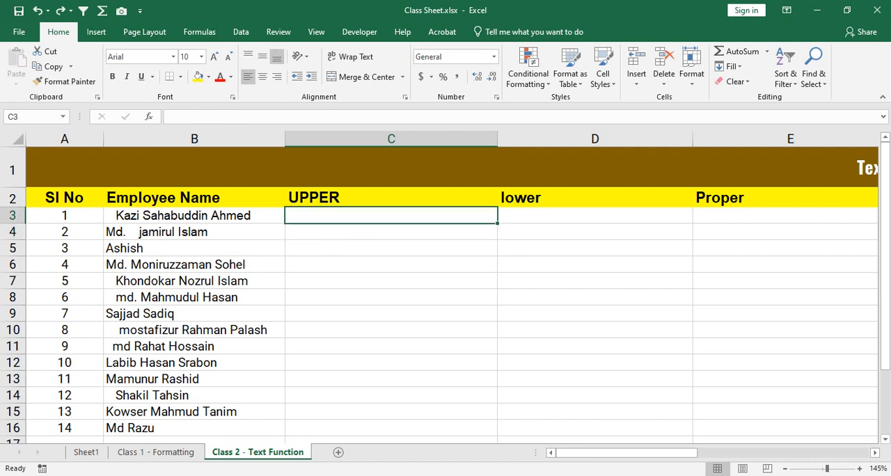
type("=")
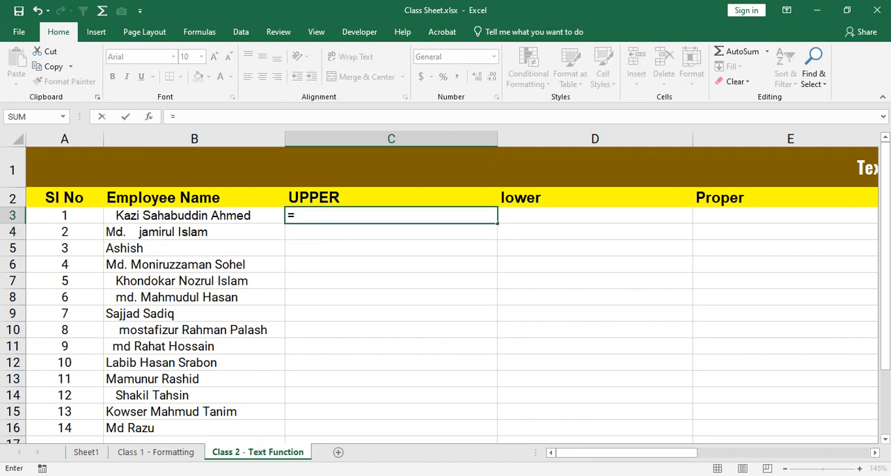
type("upper")
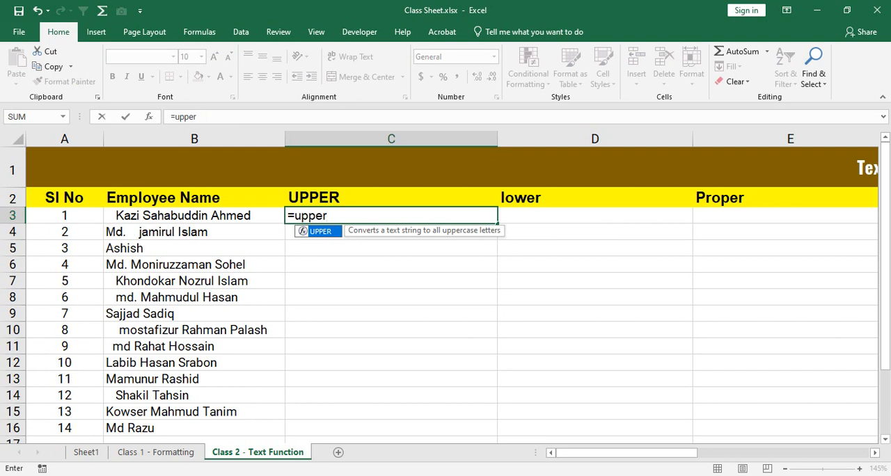
key("Tab")
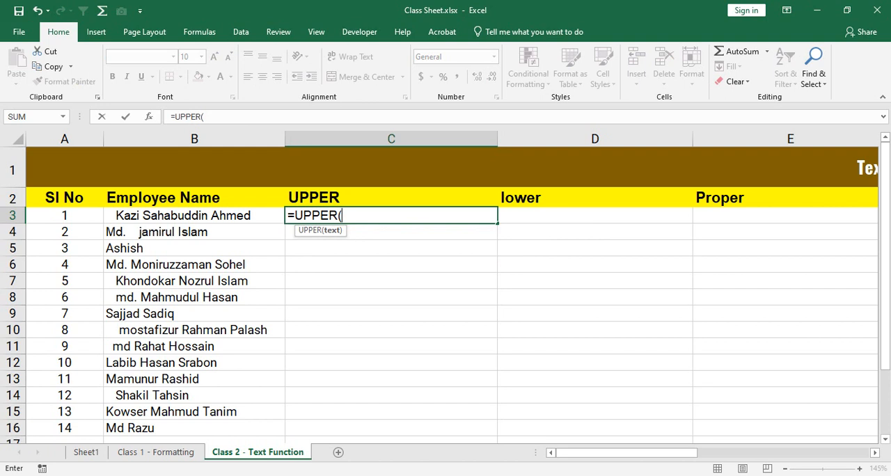
key("BackSpace")
key("BackSpace")
key("BackSpace")
key("BackSpace")
key("BackSpace")
key("BackSpace")
key("BackSpace")
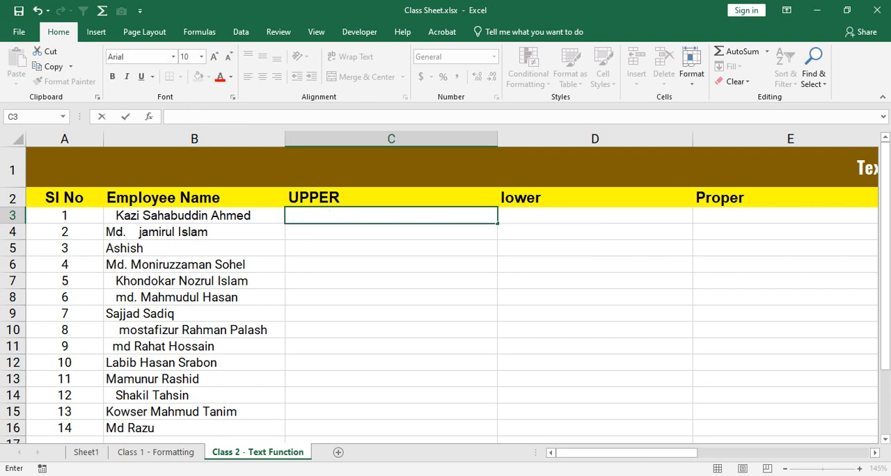
key("Escape")
Step: Look over the row 3 cells under the text-function headings from UPPER to Proper & Trim, ending on A3
key("Left")
key("Right")
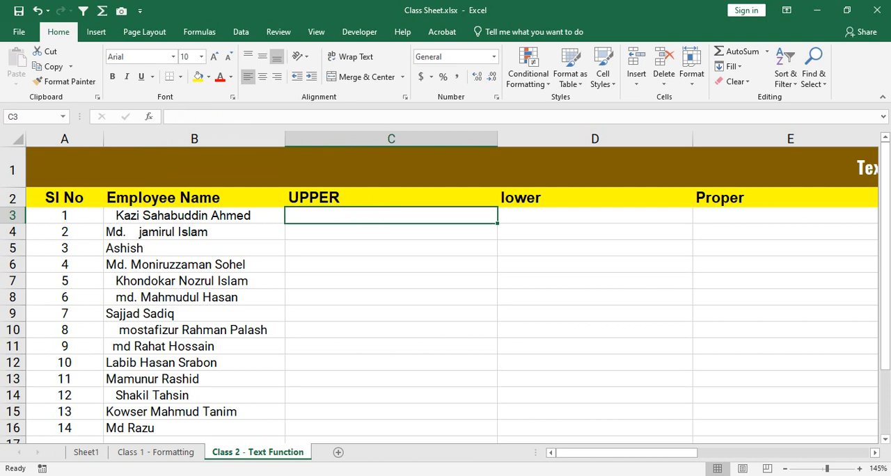
key("Right")
key("Right")
key("Right")
key("Right")
key("Right")
key("Left")
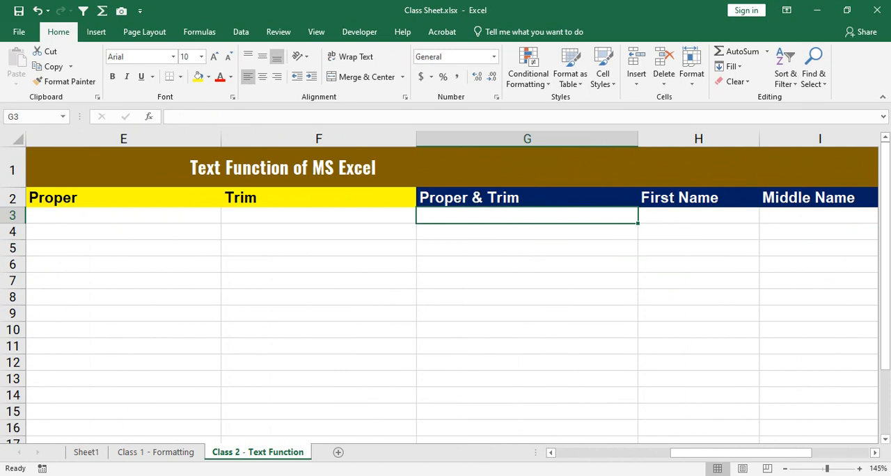
key("Left")
key("Left")
key("Left")
key("Left")
key("Left")
key("Right")
key("Right")
key("Right")
key("Right")
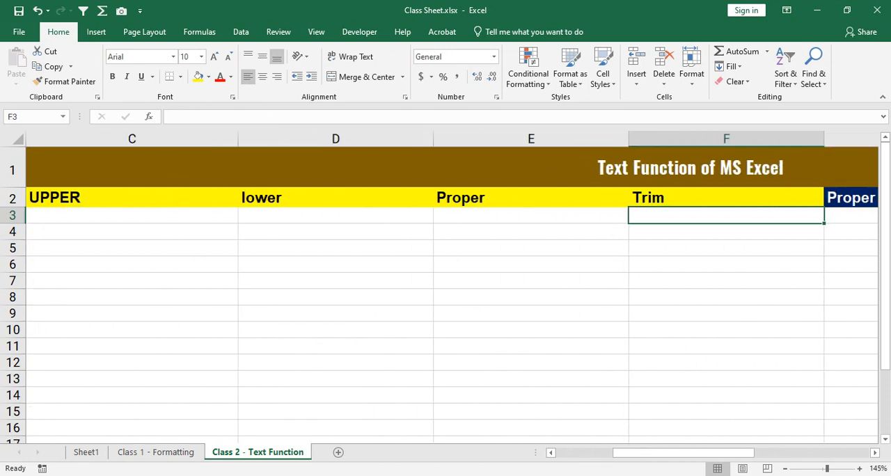
key("Left")
key("Left")
key("Left")
key("Left")
key("Left")
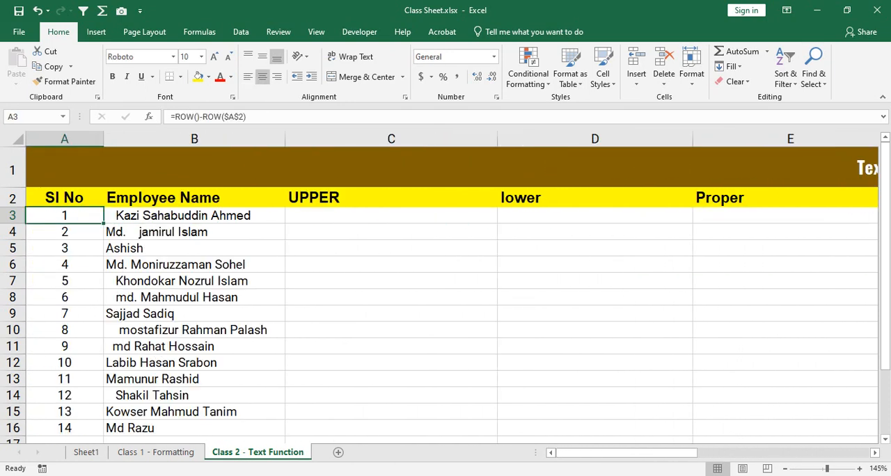
Step: Try entering an UPPER formula over the first employee's name in B3, and undo the entry
key("Right")
key("Right")
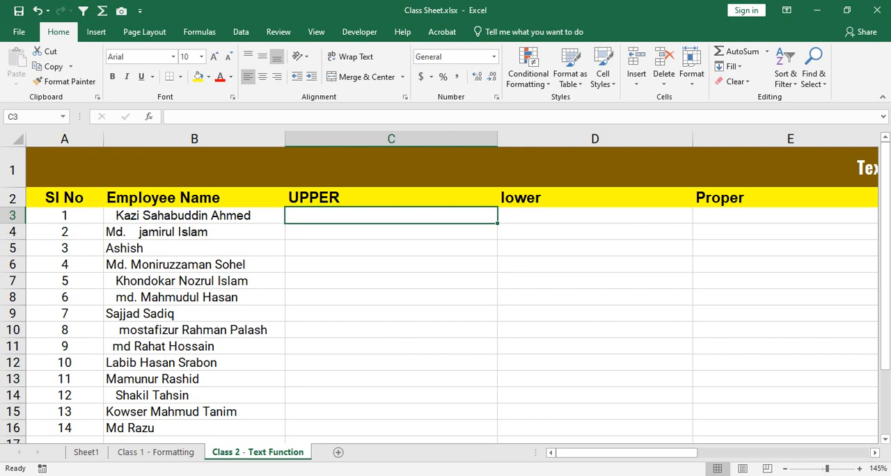
left_click(195, 216)
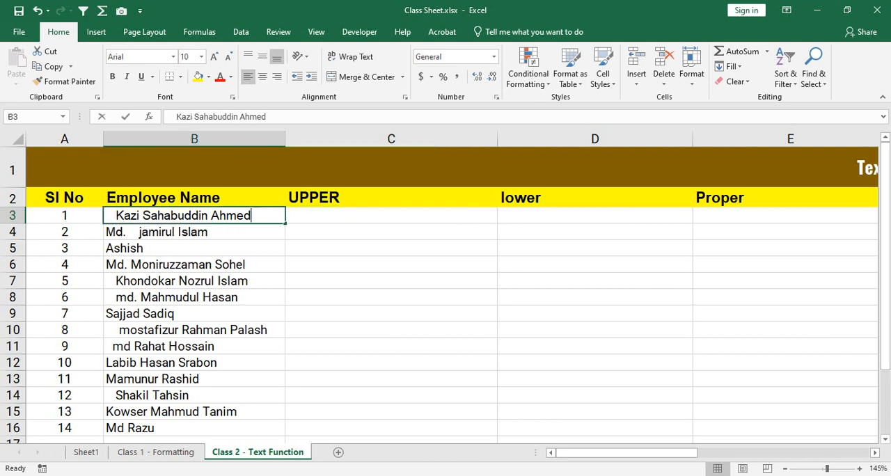
type("=upper")
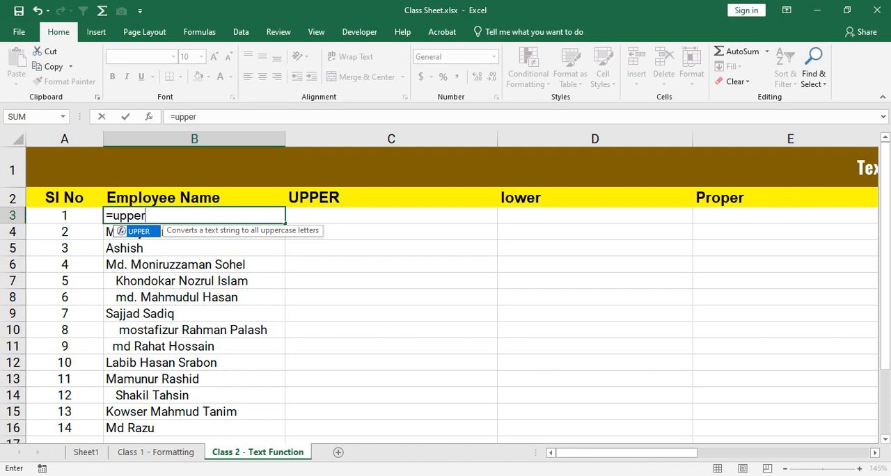
key("BackSpace")
key("BackSpace")
key("BackSpace")
key("BackSpace")
key("BackSpace")
key("BackSpace")
key("Return")
key("ctrl+z")
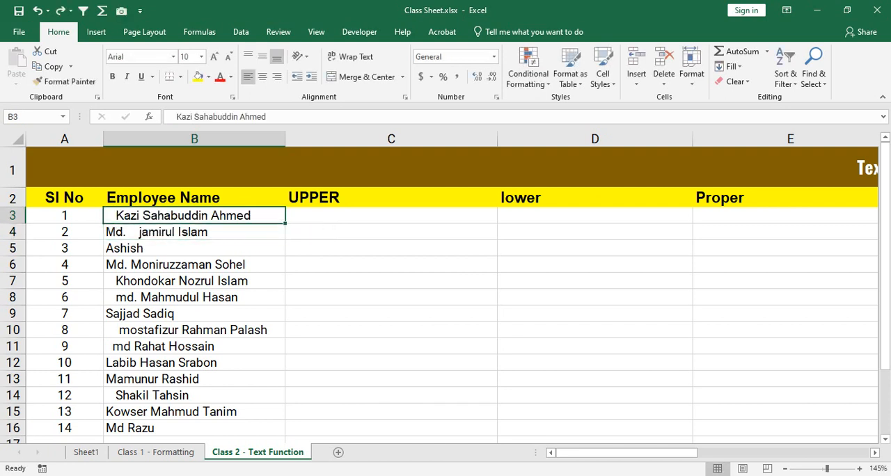
Step: Examine the employee names in B3:B16 as the source range for the text functions
left_click(391, 216)
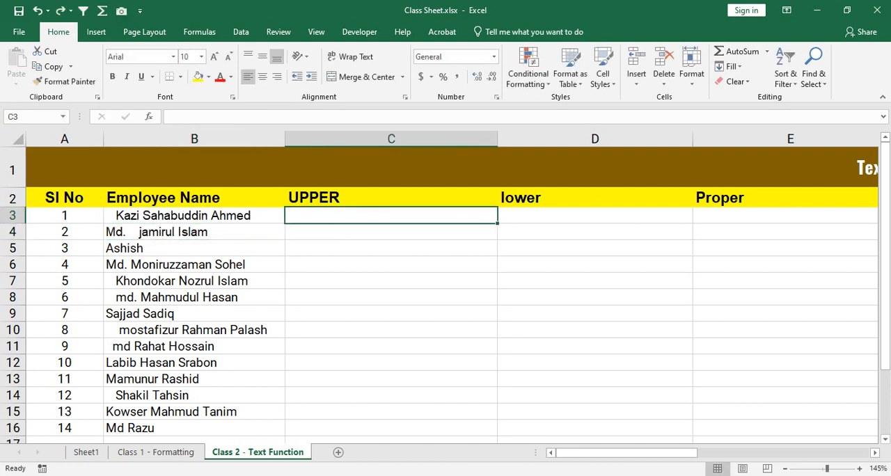
left_click(194, 216)
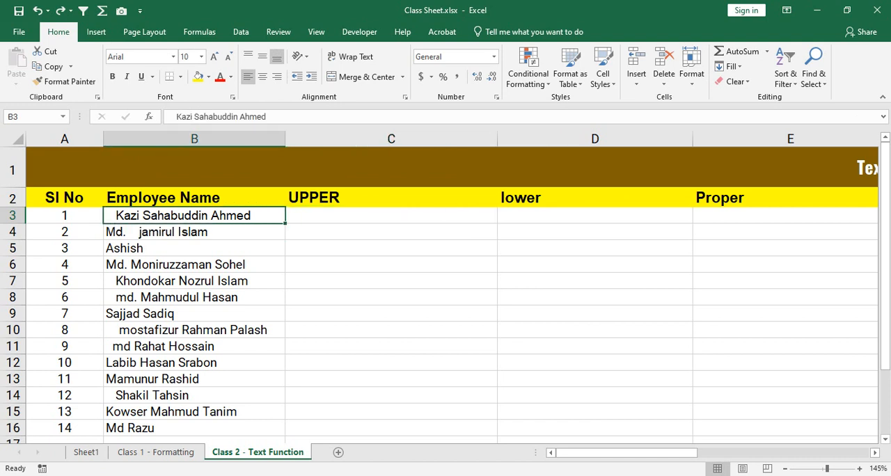
key("shift+Down")
key("shift+Down")
key("shift+Down")
key("shift+Down")
key("shift+Down")
key("shift+Down")
key("shift+Down")
key("shift+Down")
key("shift+Down")
key("shift+Down")
key("shift+Down")
key("shift+Down")
key("shift+Down")
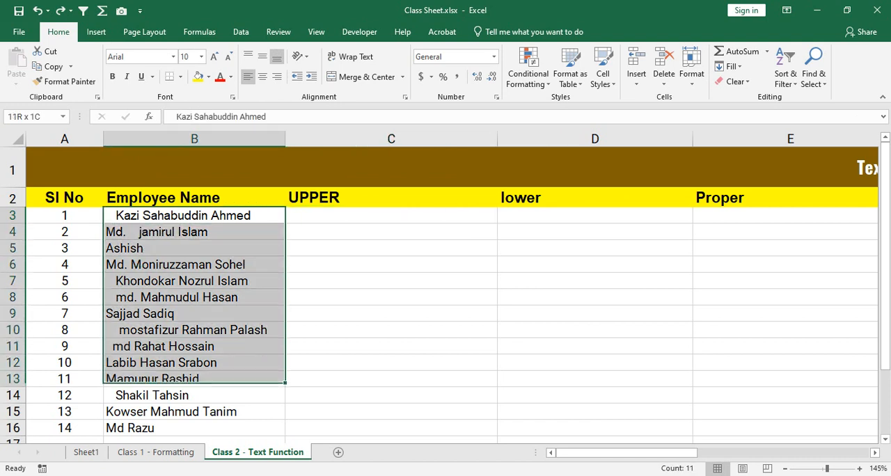
key("Right")
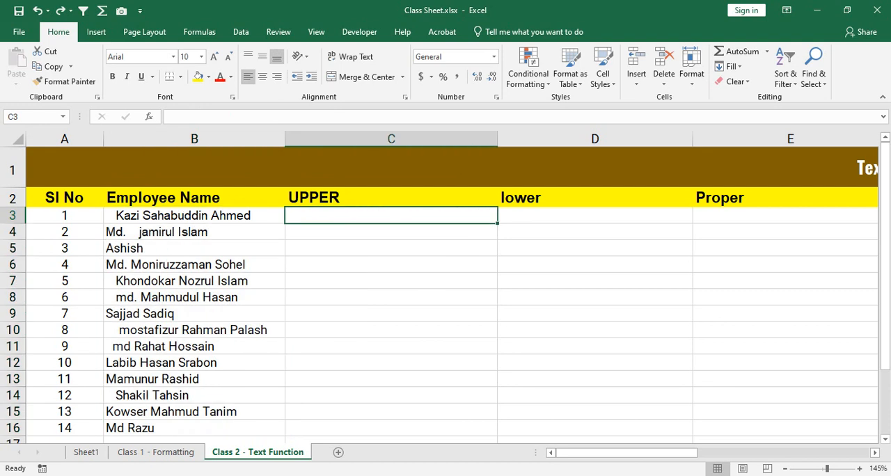
key("Left")
key("shift+Down")
key("shift+Down")
key("shift+Down")
key("shift+Down")
key("shift+Down")
key("shift+Down")
key("shift+Down")
key("shift+Down")
key("shift+Down")
key("shift+Down")
key("shift+Down")
key("shift+Down")
key("shift+Down")
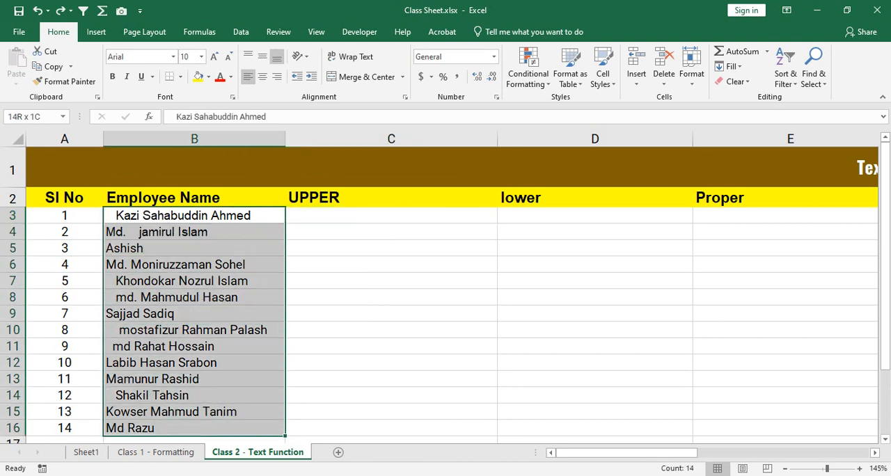
key("shift+Up")
key("shift+Up")
key("shift+Up")
key("shift+Up")
key("shift+Up")
key("shift+Up")
key("shift+Up")
key("shift+Up")
key("shift+Up")
key("shift+Up")
key("shift+Up")
key("shift+Up")
key("shift+Up")
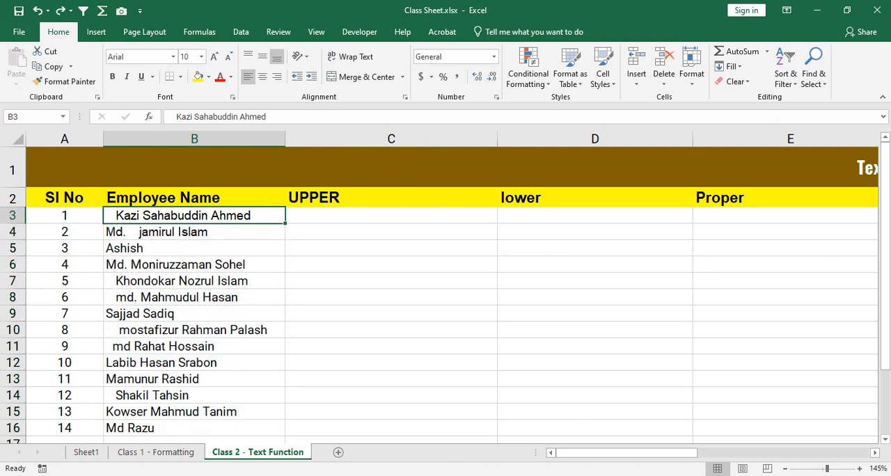
key("shift+Down")
key("shift+Down")
key("shift+Down")
key("shift+Down")
key("shift+Down")
key("shift+Down")
key("shift+Down")
key("shift+Down")
key("shift+Down")
key("shift+Down")
key("shift+Down")
key("shift+Down")
key("shift+Down")
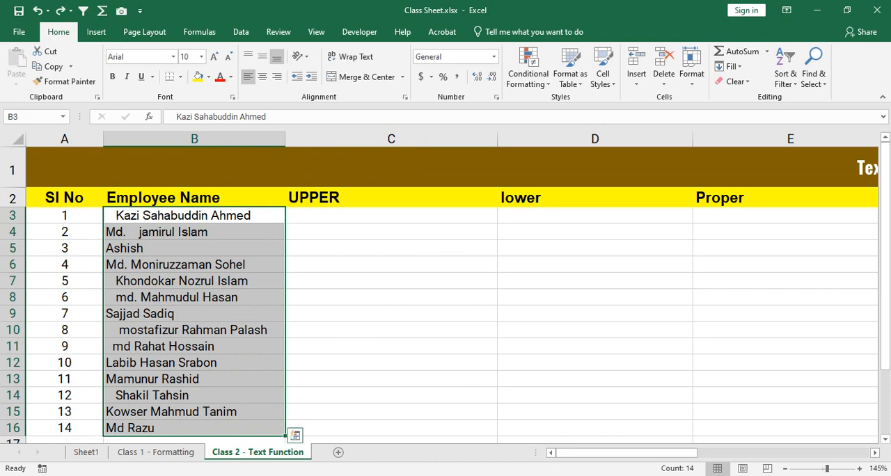
left_click_drag(194, 216, 194, 429)
Step: Start an UPPER formula in C3
left_click(391, 216)
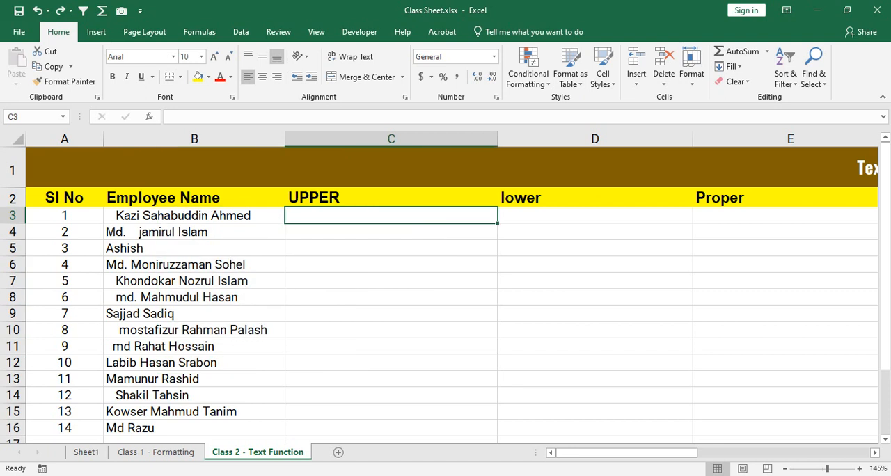
type("=upper")
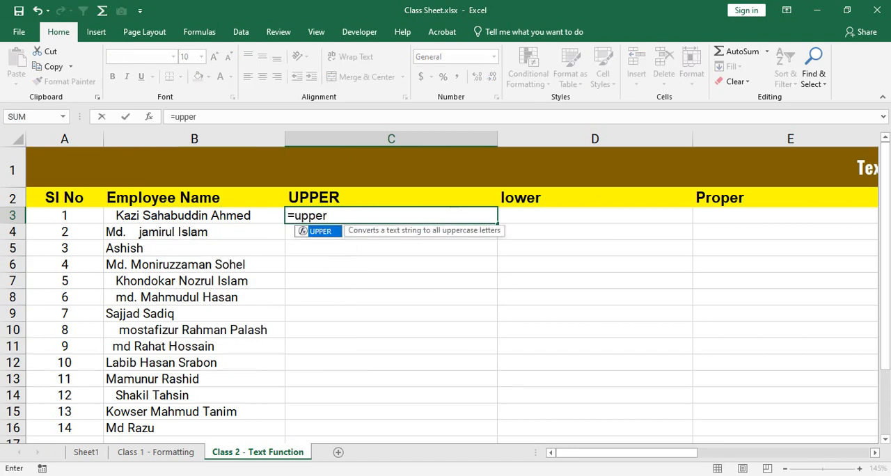
key("Tab")
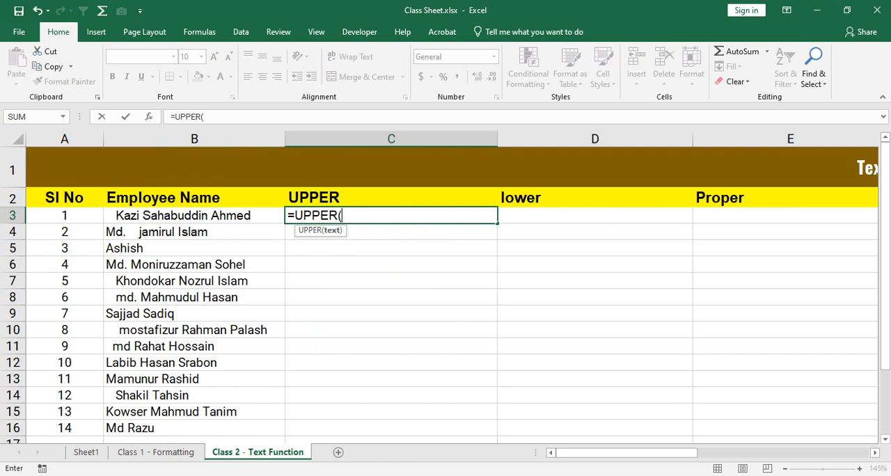
Step: Try the range B3:B16 as the text argument of the UPPER formula, and clear the argument
left_click_drag(271, 215, 271, 428)
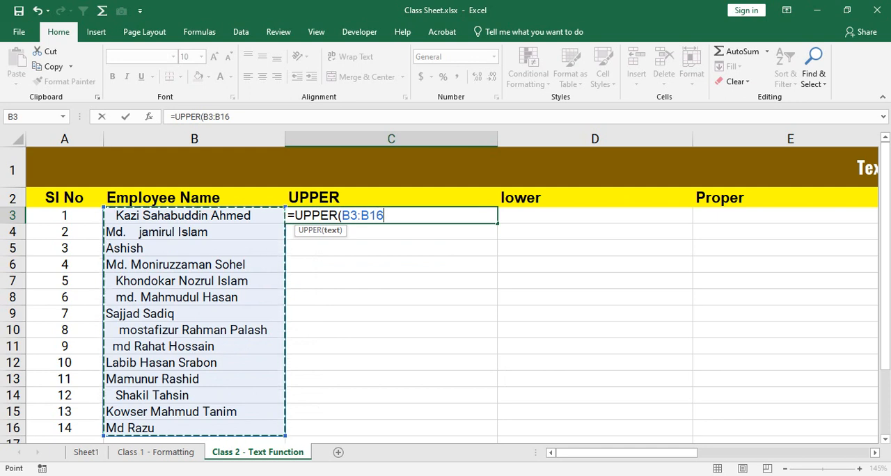
key("BackSpace")
key("BackSpace")
key("BackSpace")
key("BackSpace")
key("BackSpace")
key("BackSpace")
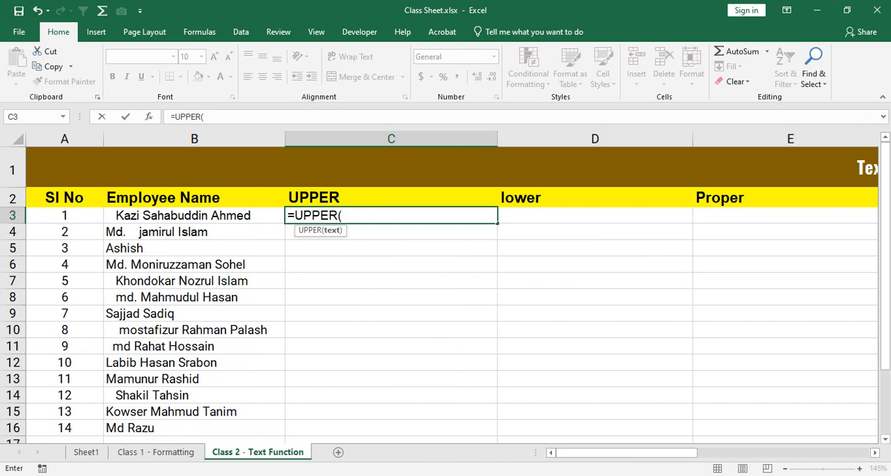
Step: Try the range B3:B16 and the single reference B3 as the UPPER argument in C3, clearing each
left_click_drag(272, 216, 271, 428)
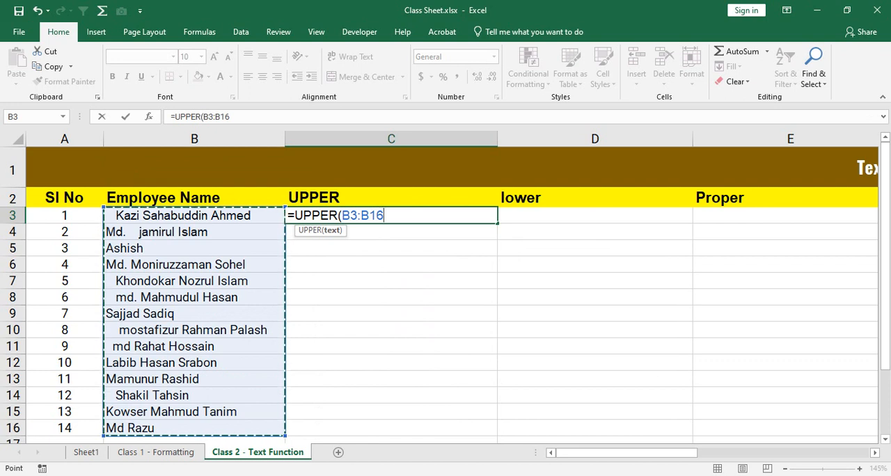
key("BackSpace")
key("BackSpace")
key("BackSpace")
key("BackSpace")
key("BackSpace")
key("BackSpace")
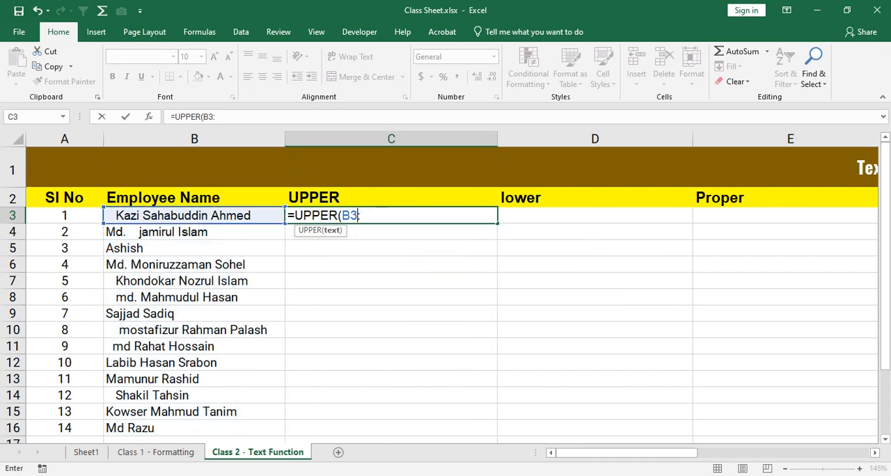
type("B")
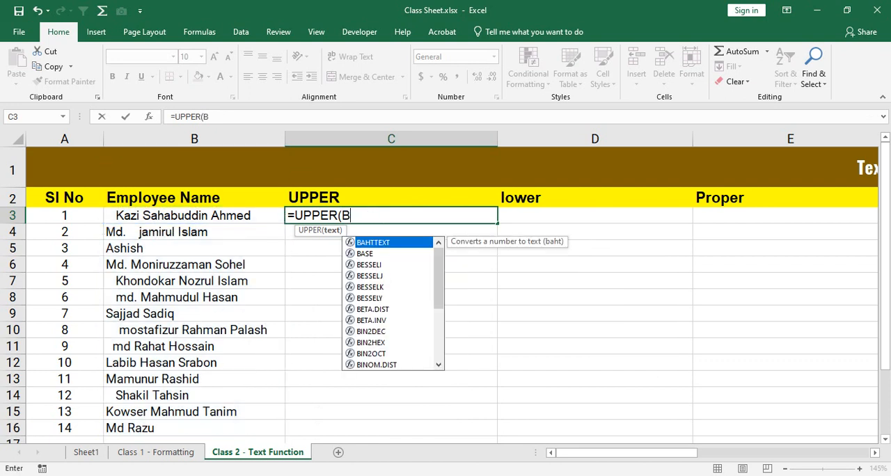
type("3")
key("BackSpace")
key("BackSpace")
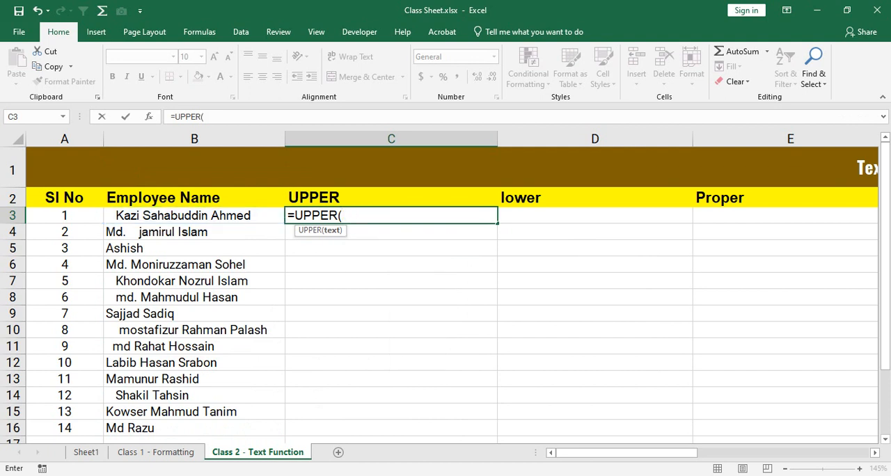
Step: Try extending the UPPER argument from B3 down to the sheet's last row and back to B16, and clear the argument
key("Left")
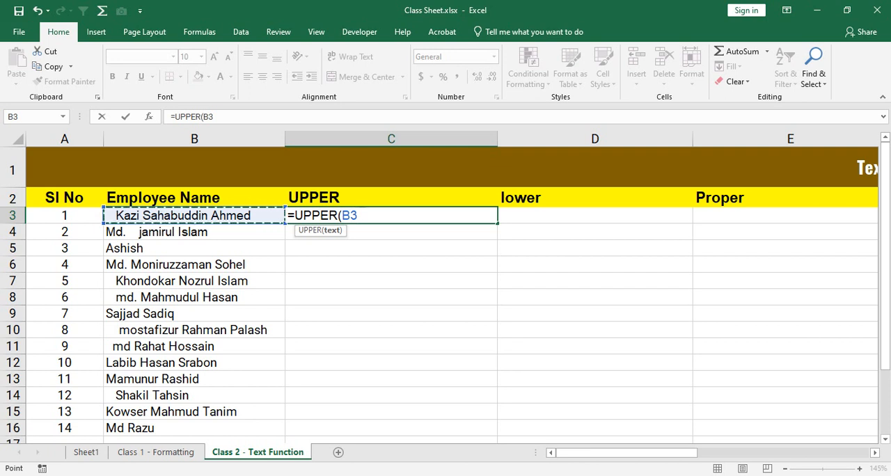
key("ctrl+shift+Down")
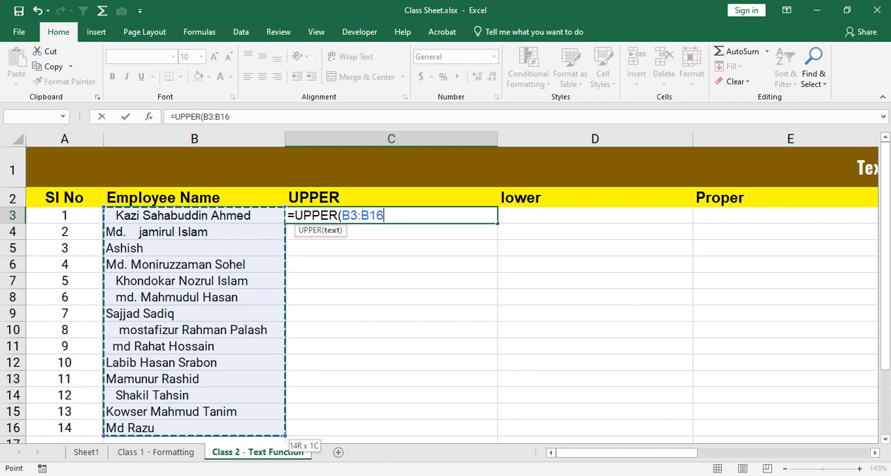
key("ctrl+shift+Down")
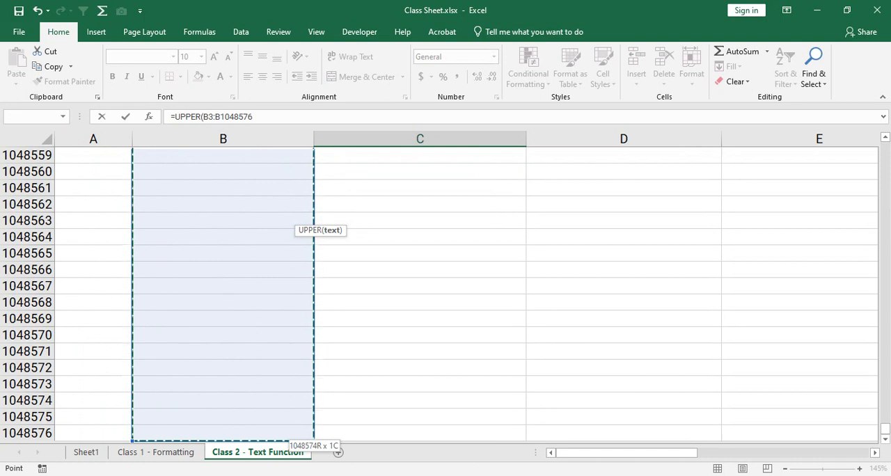
key("ctrl+shift+Up")
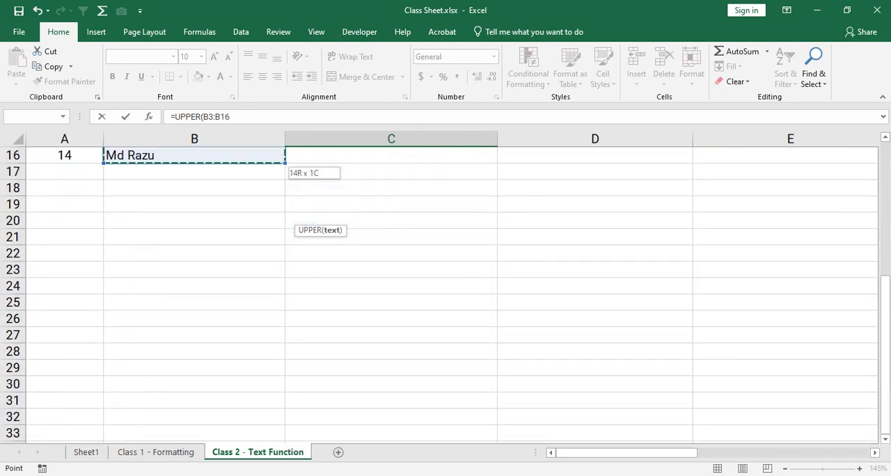
scroll(445, 293, "up", 5)
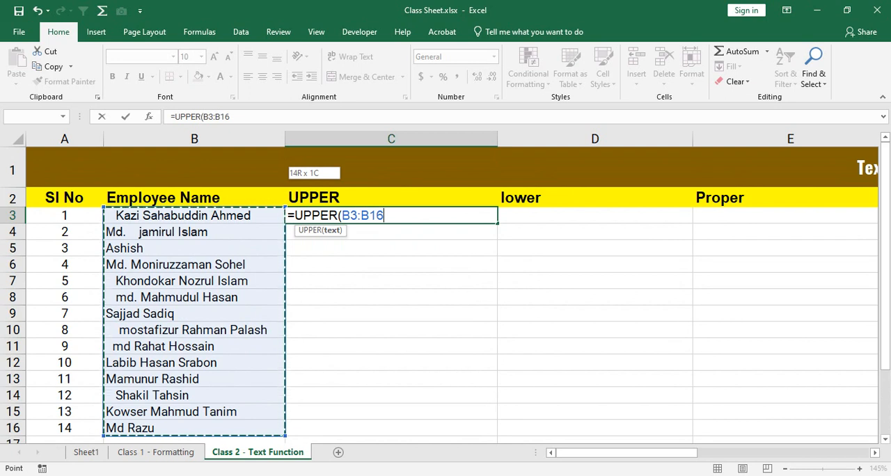
key("BackSpace")
key("BackSpace")
key("BackSpace")
key("BackSpace")
key("BackSpace")
key("BackSpace")
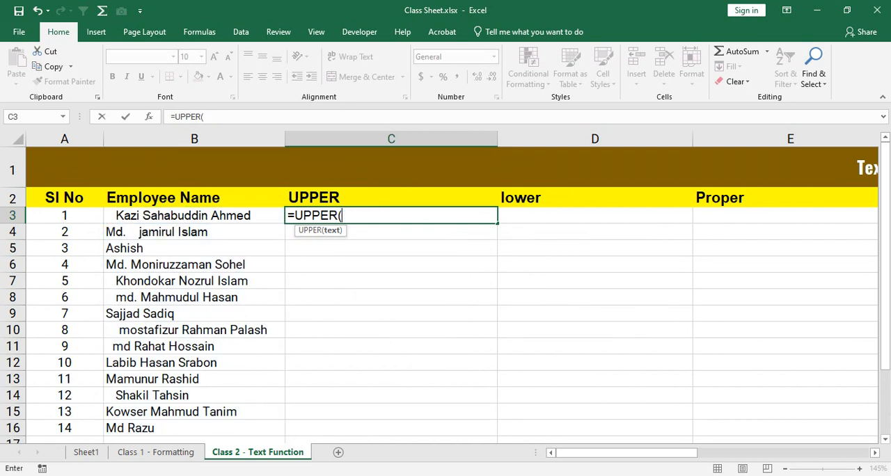
Step: Try completing the UPPER formula in C3 with B3:B16 entered as cell addresses, and remove everything after the opening parenthesis
type("B3")
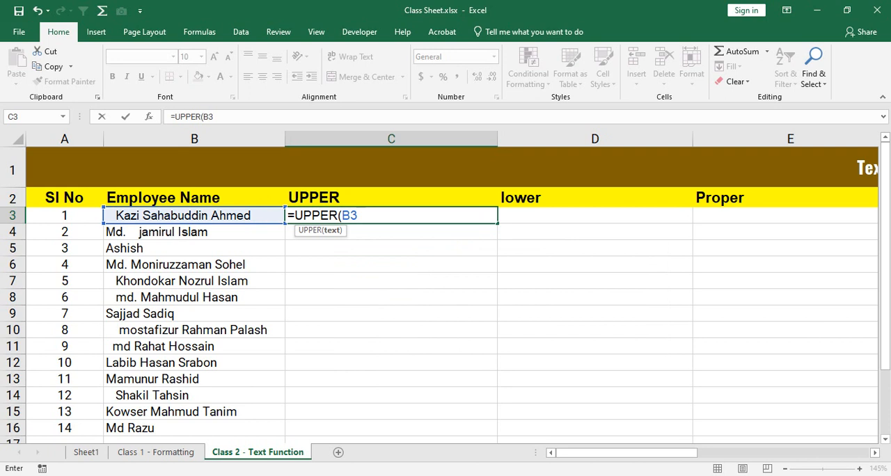
type(":B16")
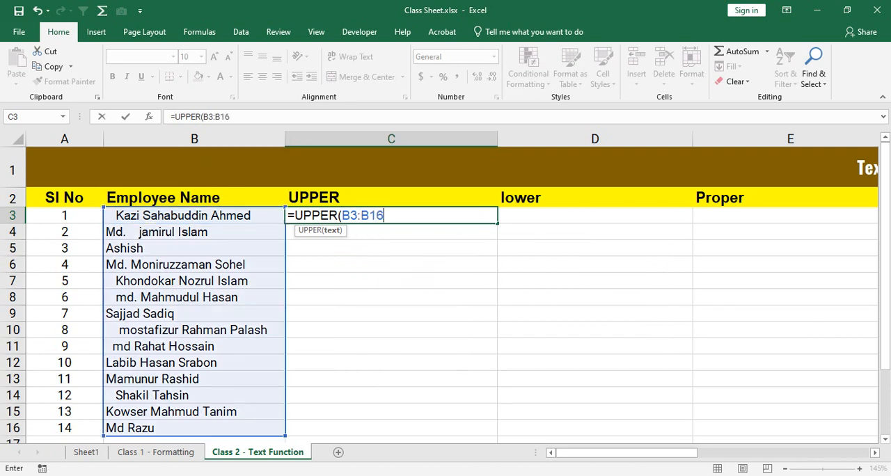
type(")")
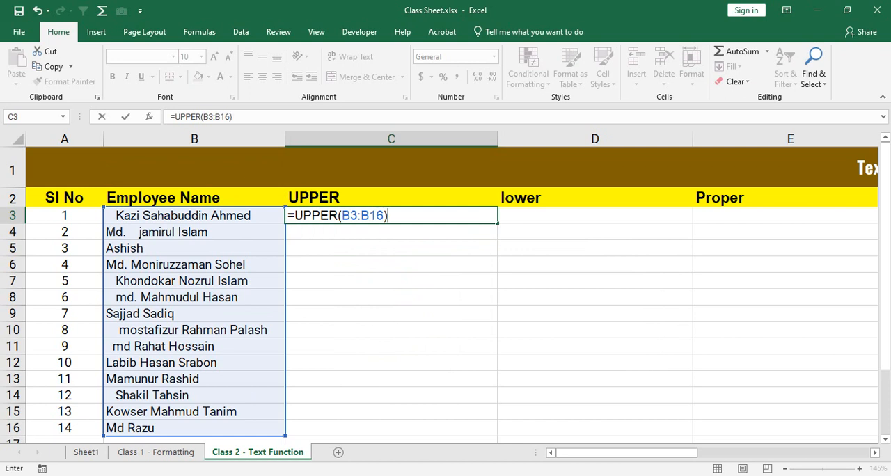
key("BackSpace")
key("BackSpace")
key("BackSpace")
key("BackSpace")
key("BackSpace")
key("BackSpace")
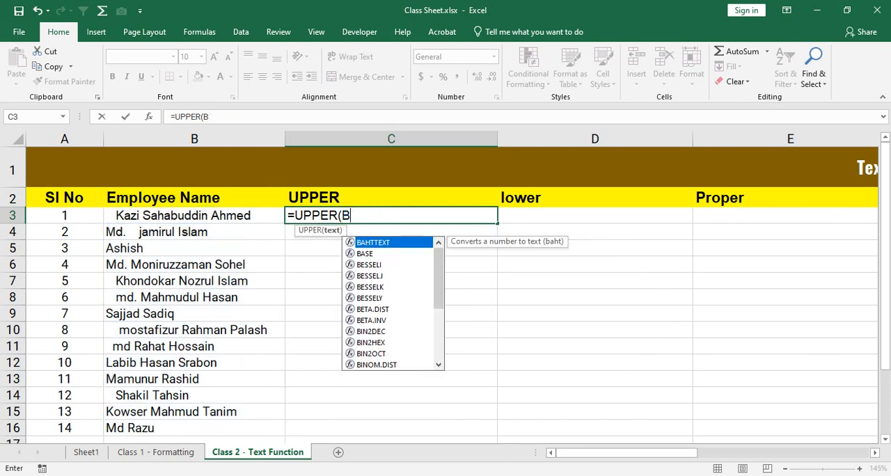
key("BackSpace")
Step: Try completing =UPPER(B3:B16) by extending the reference from B3 to the last employee name, and clear the argument
key("Left")
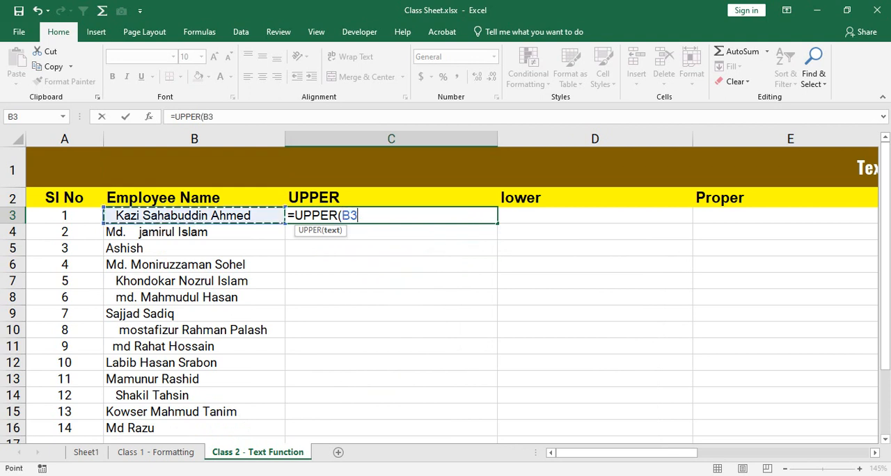
key("ctrl+shift+Down")
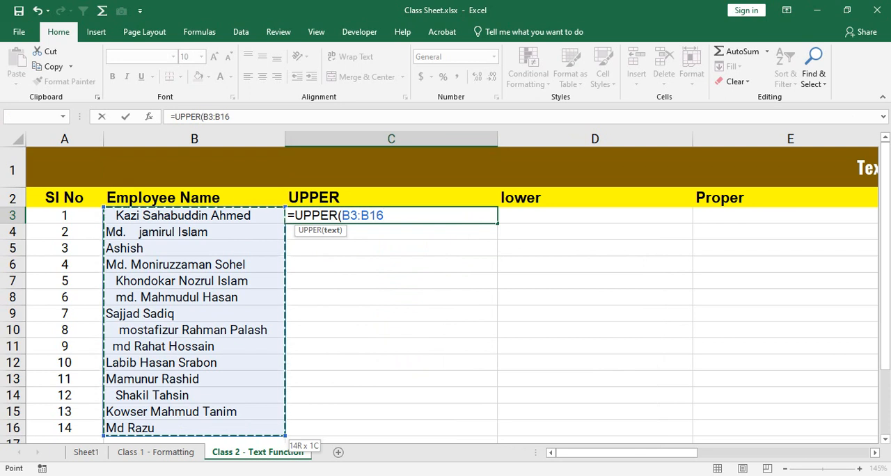
type(")")
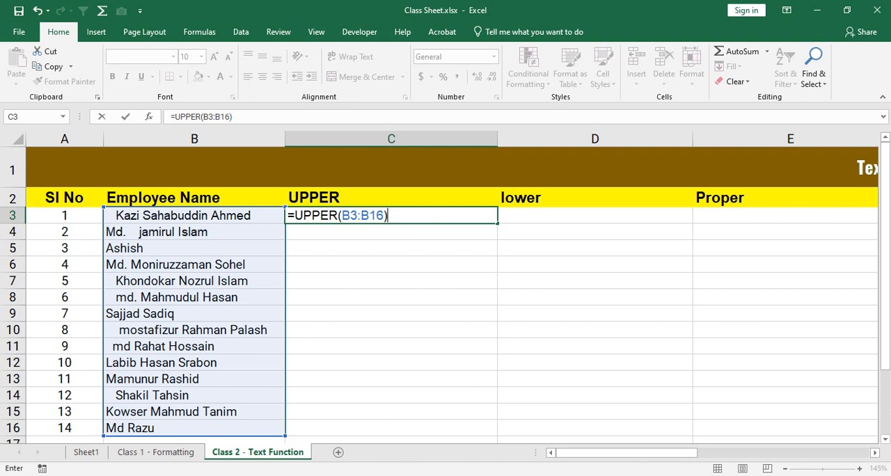
left_click_drag(388, 215, 342, 216)
key("BackSpace")
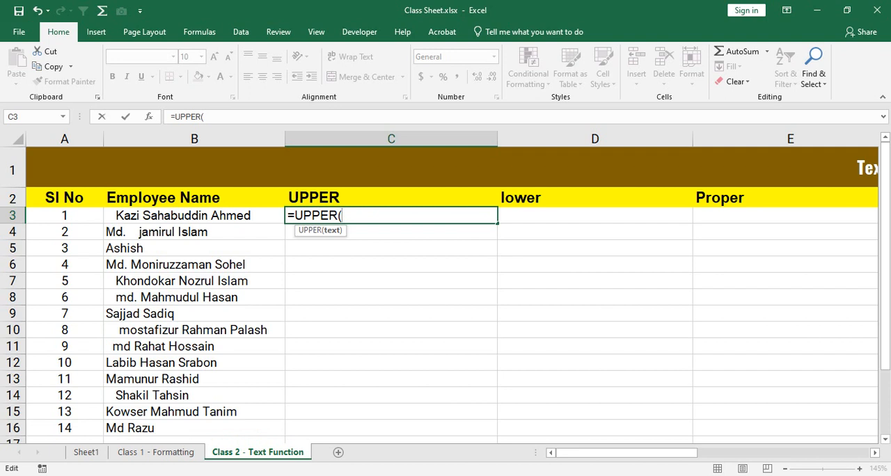
Step: Try selecting the employee names B3:B16 as the UPPER argument in C3, and clear the argument
left_click_drag(195, 216, 278, 431)
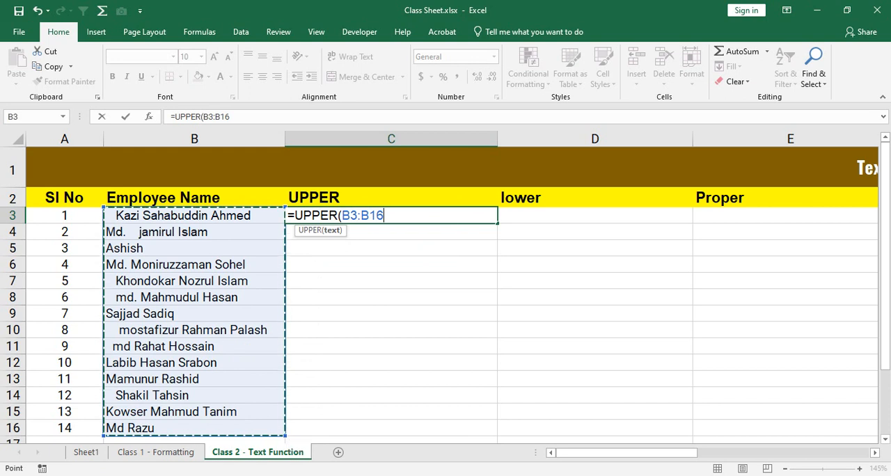
key("BackSpace")
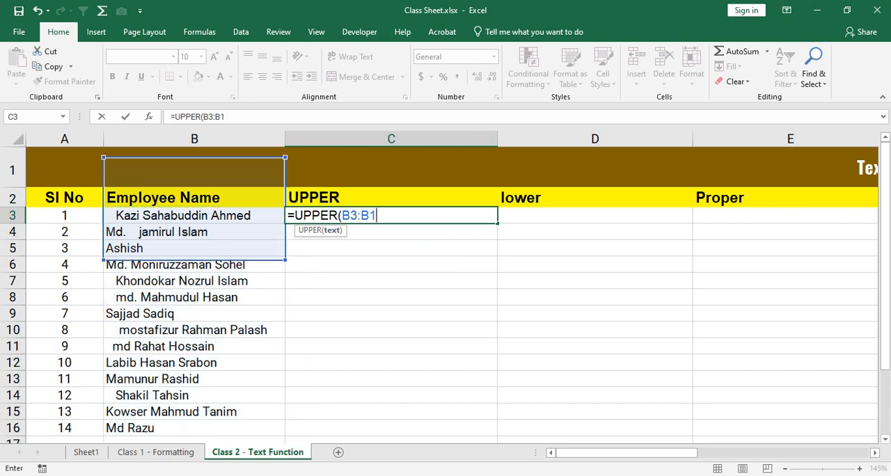
key("BackSpace")
key("BackSpace")
key("BackSpace")
key("BackSpace")
key("BackSpace")
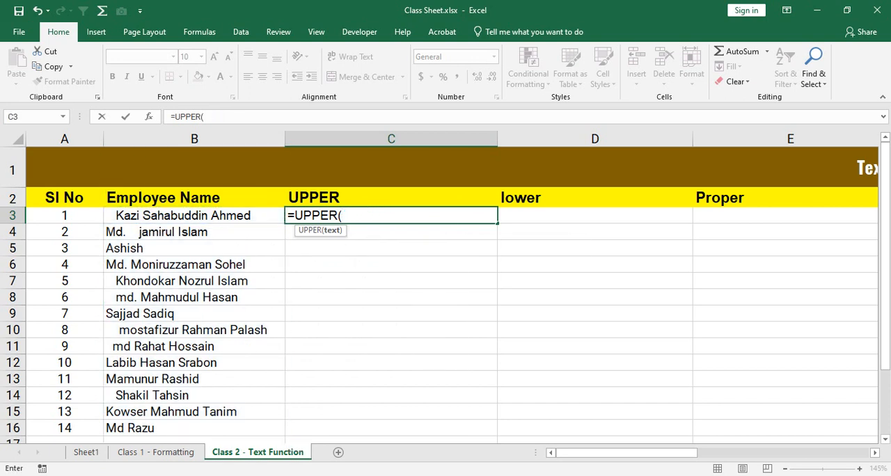
Step: Try referencing B3 in the UPPER formula and extending it to the last employee name in B16, and clear the argument
key("Left")
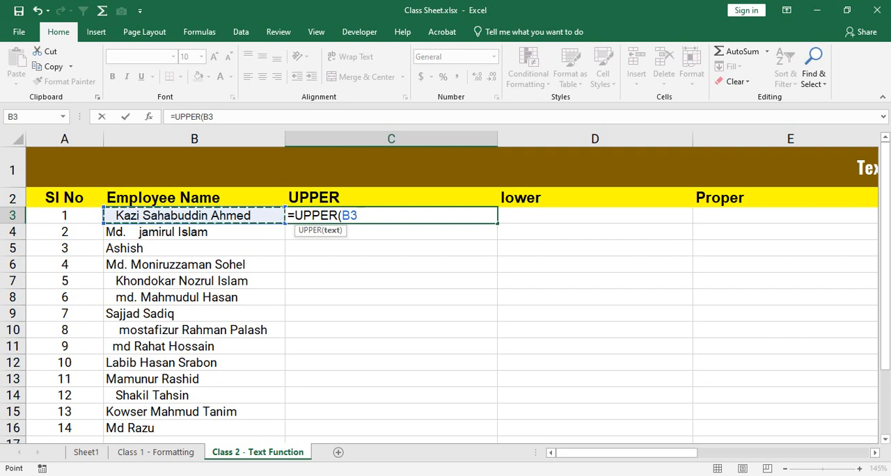
key("ctrl+shift+Down")
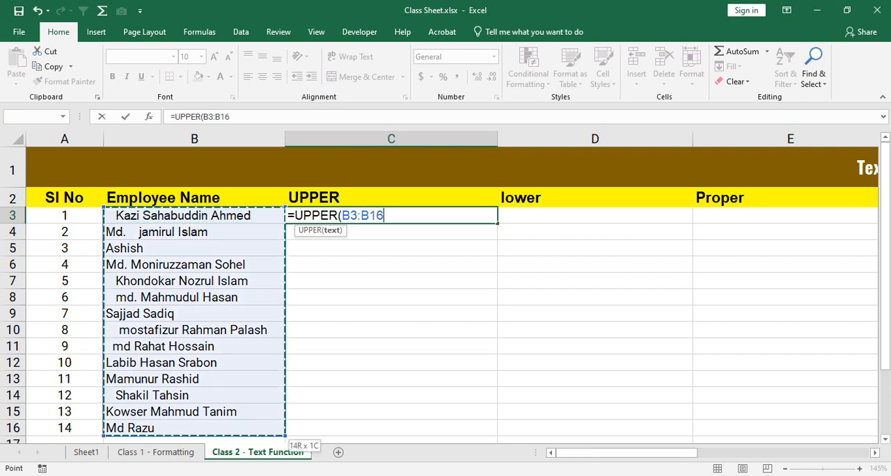
key("BackSpace")
key("BackSpace")
key("BackSpace")
key("BackSpace")
key("BackSpace")
key("BackSpace")
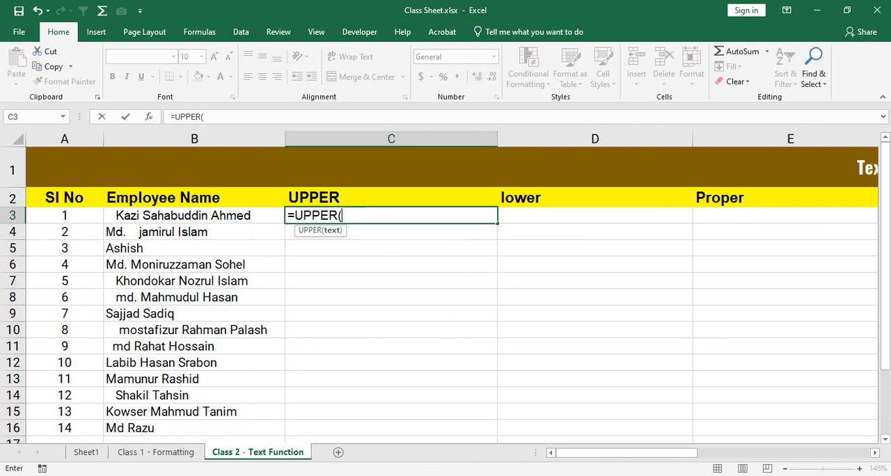
Step: Complete the C3 formula as =UPPER(B3:B16) and fill it down to C16
type("B3")
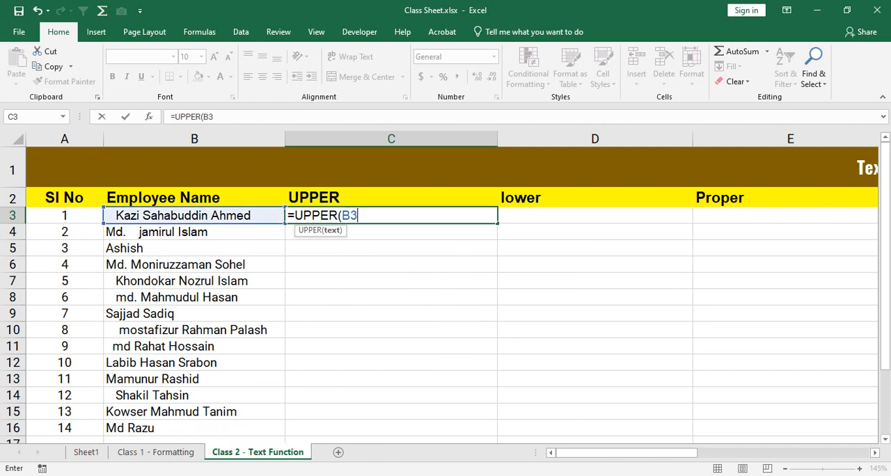
type(":B")
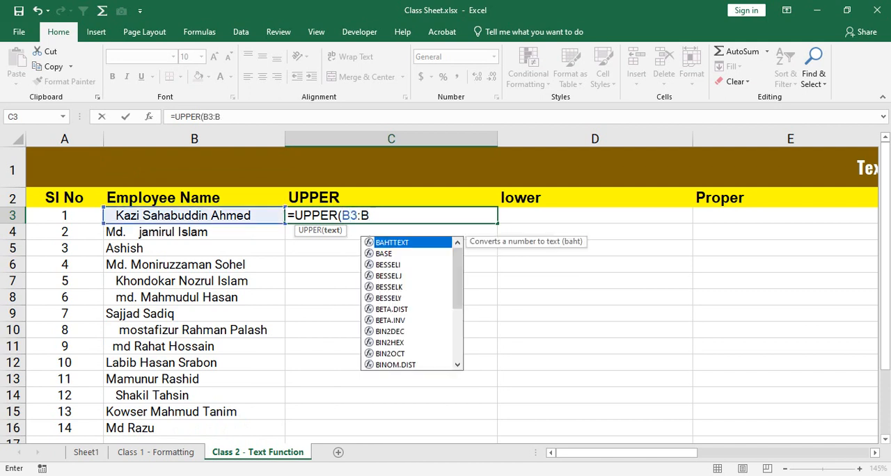
type("16)")
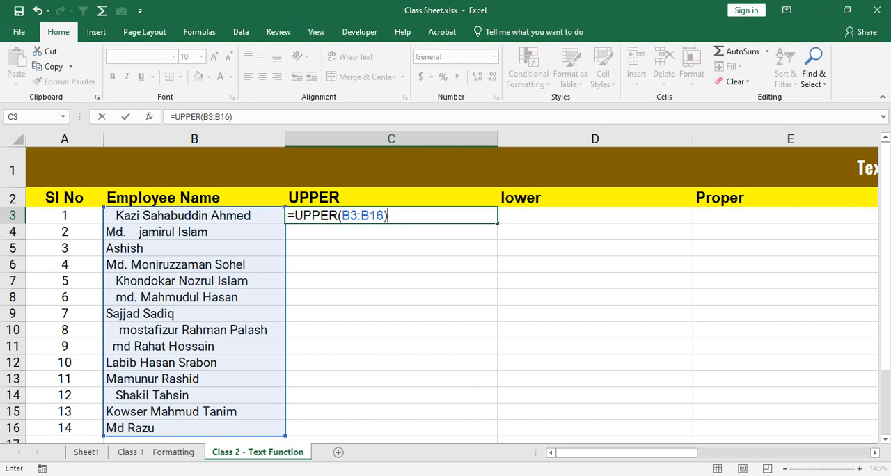
key("Return")
key("Up")
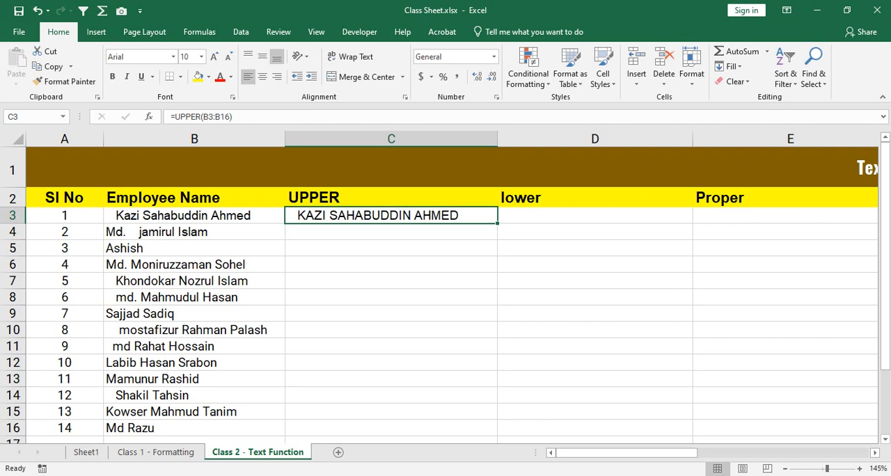
left_click_drag(498, 223, 497, 428)
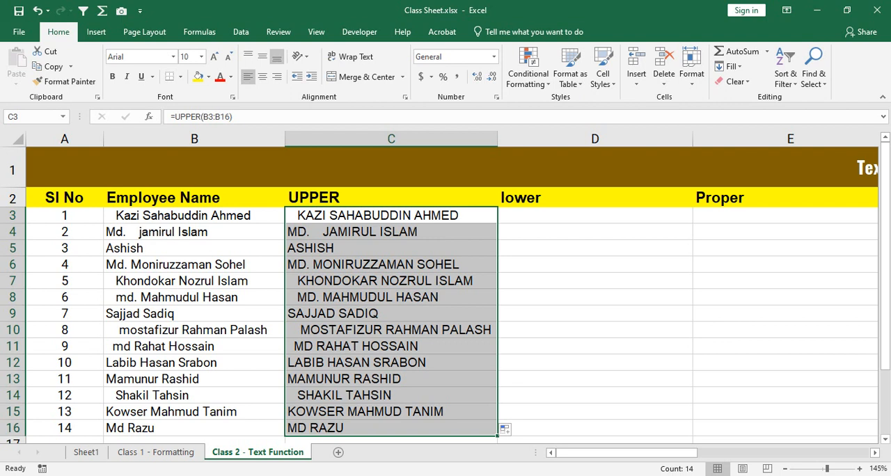
Step: Highlight the employee names in B3:B16 to review the source text for the lower column
key("Up")
key("Down")
key("Right")
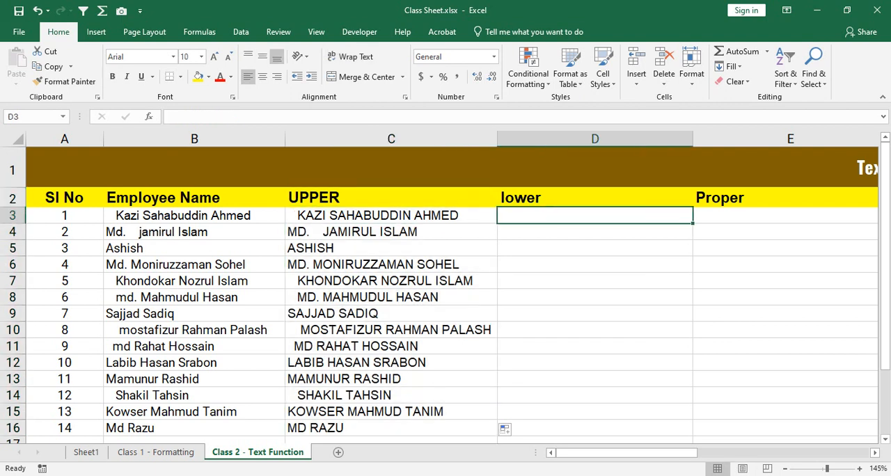
key("Left")
key("Left")
key("shift+Down")
key("shift+Down")
key("shift+Down")
key("shift+Down")
key("shift+Down")
key("shift+Down")
key("shift+Down")
key("shift+Down")
key("shift+Down")
key("shift+Down")
key("shift+Down")
key("shift+Down")
key("shift+Down")
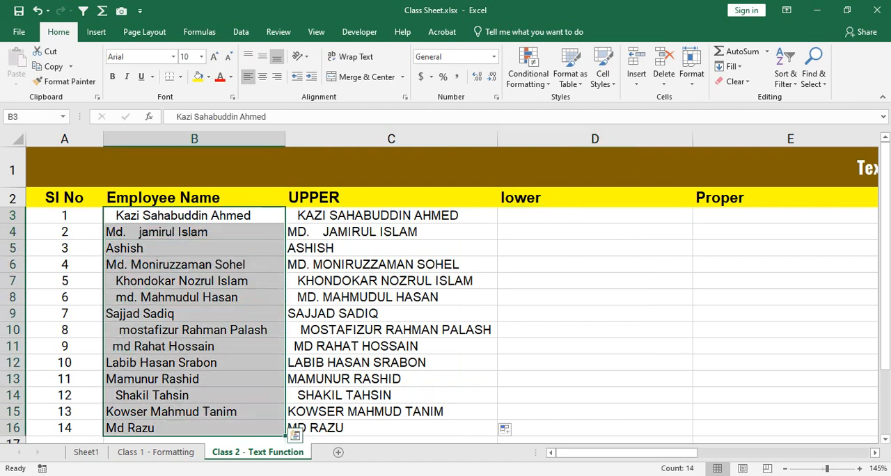
Step: Enter =LOWER(B3:B16) in D3 and fill it down to D16
key("Right")
key("Right")
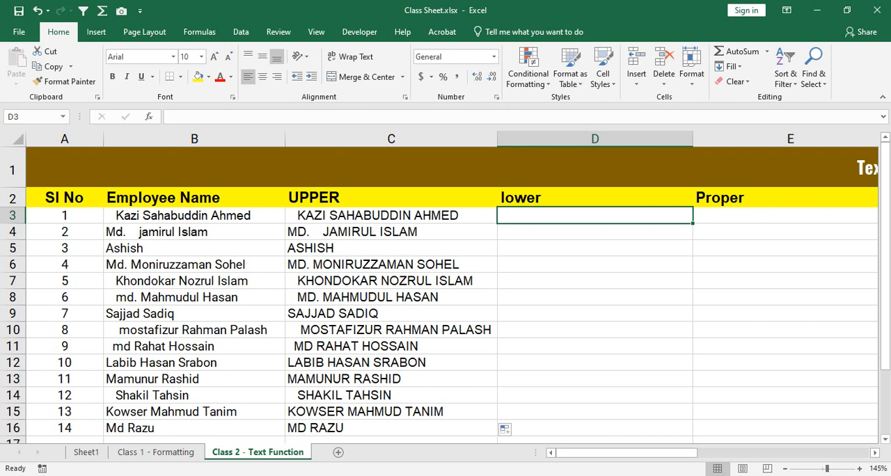
type("=")
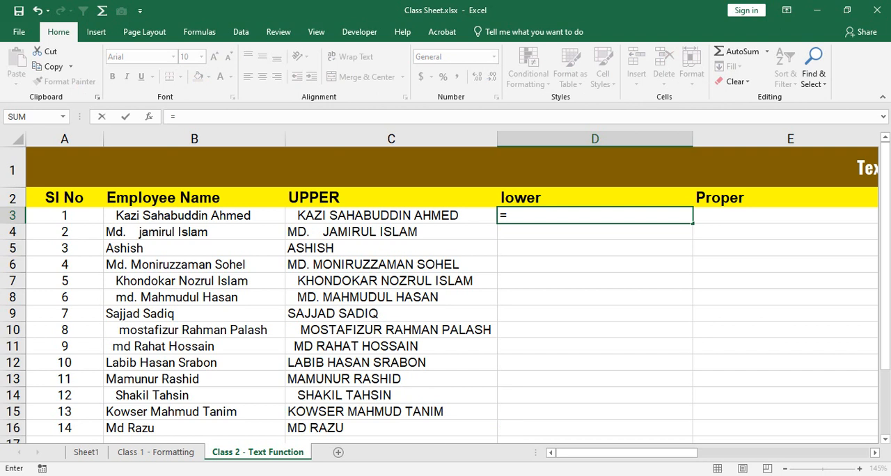
type("lower")
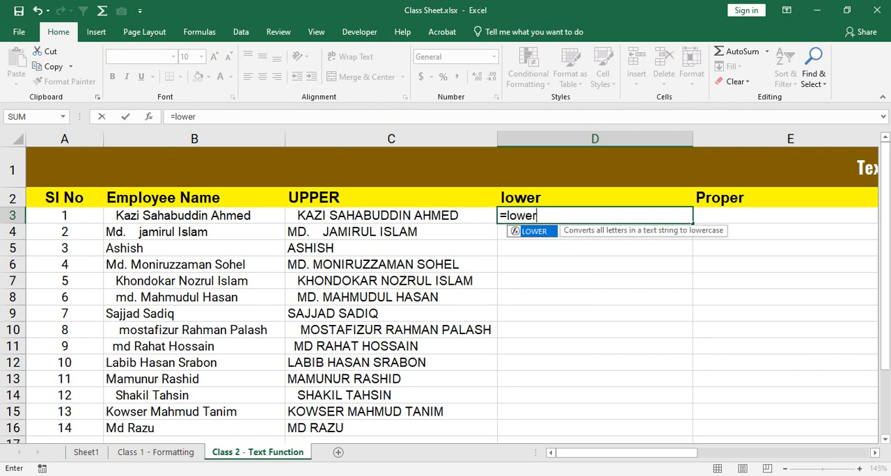
key("Tab")
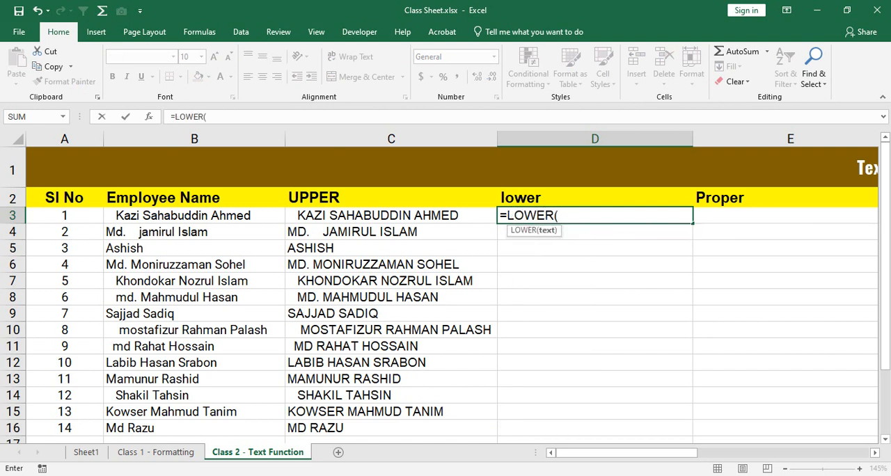
left_click_drag(209, 215, 279, 431)
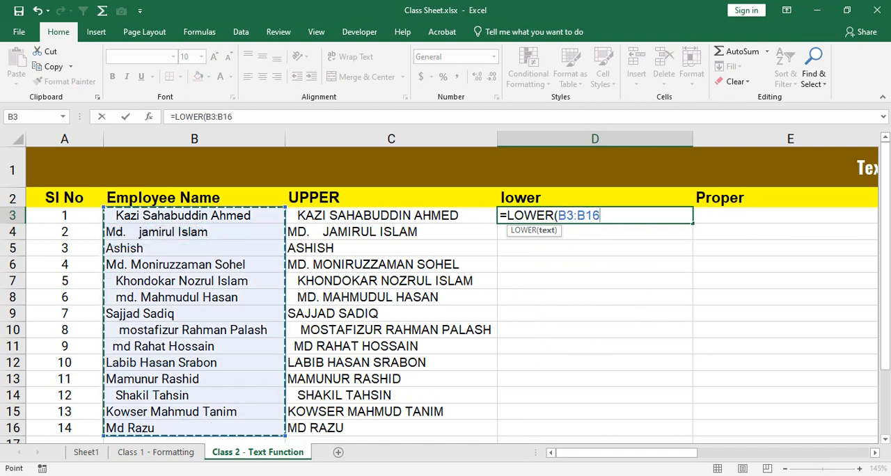
type(")")
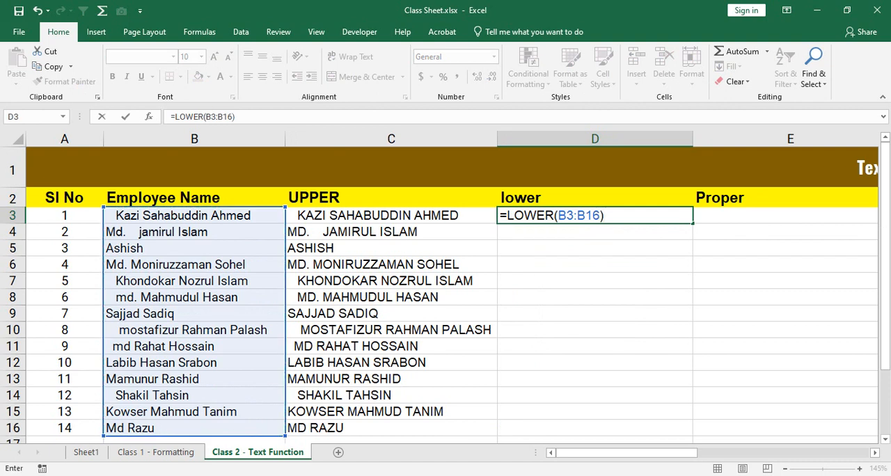
key("Return")
key("Up")
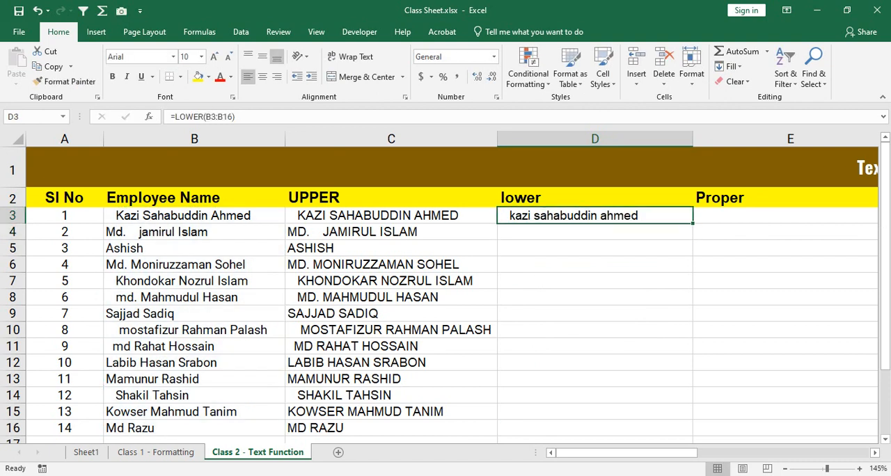
double_click(693, 224)
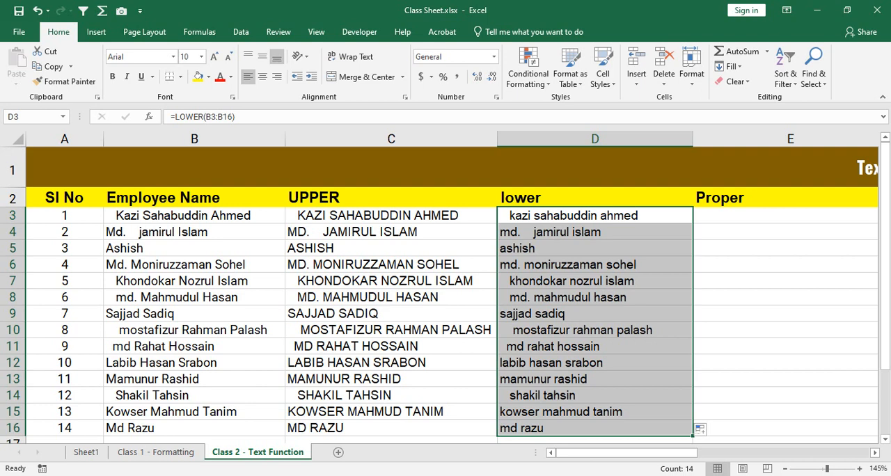
Step: Enter =PROPER(B3:B16) in E3 and fill it down to E16
left_click(786, 216)
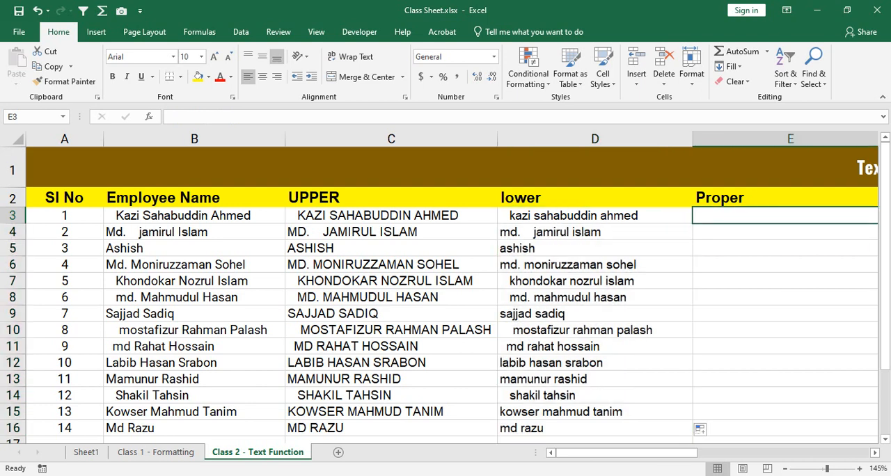
type("=proper")
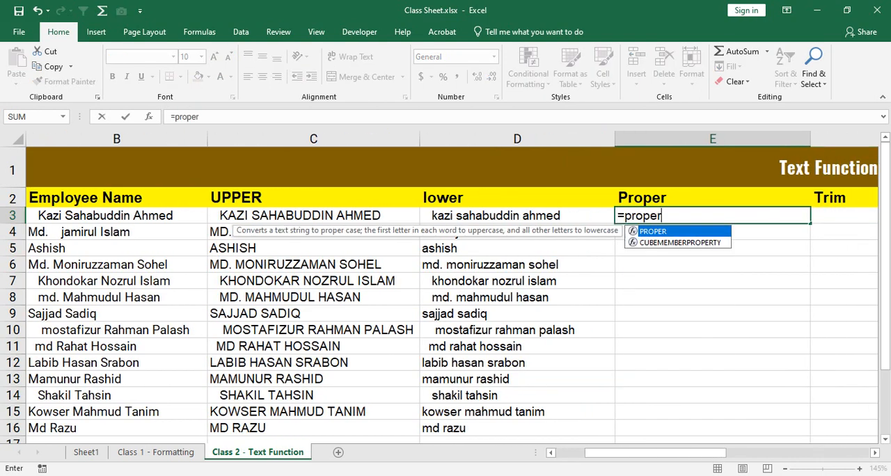
key("Tab")
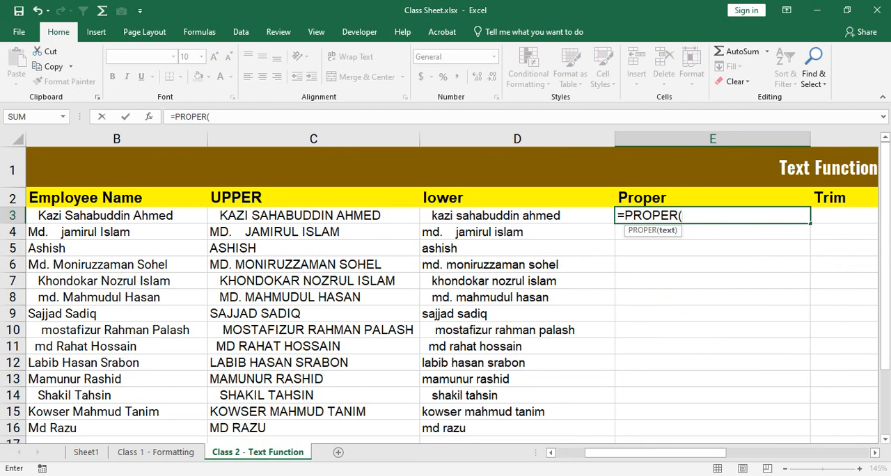
left_click_drag(167, 215, 171, 428)
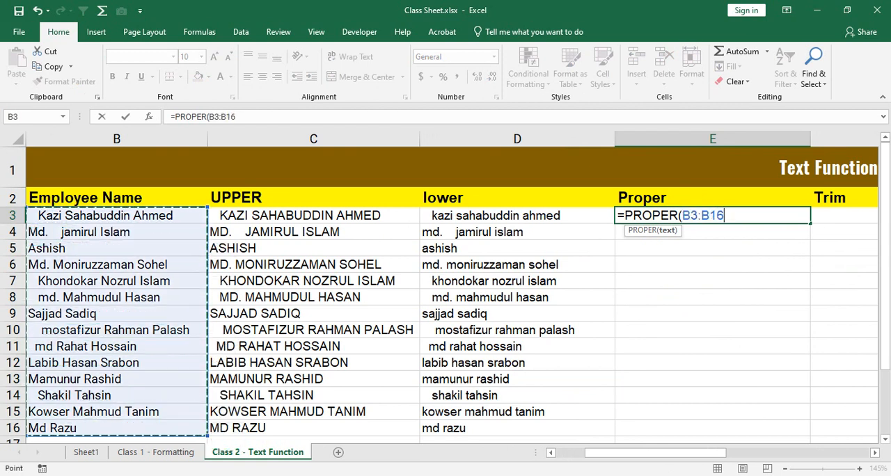
type(")")
key("Return")
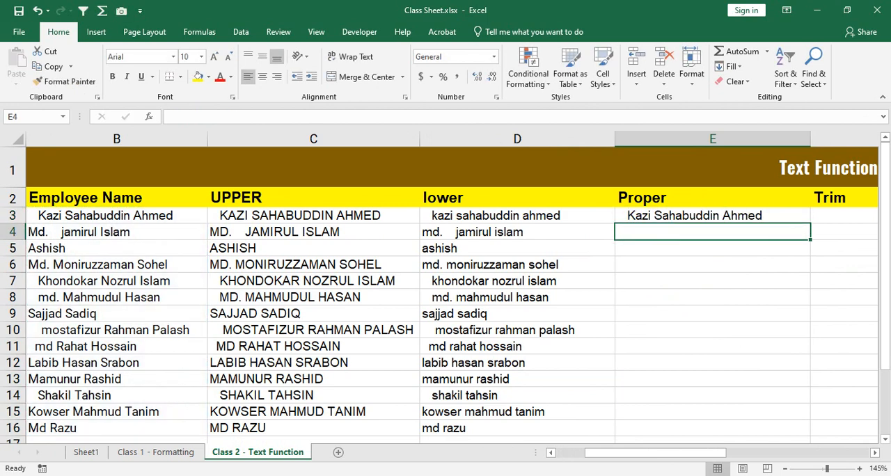
key("Up")
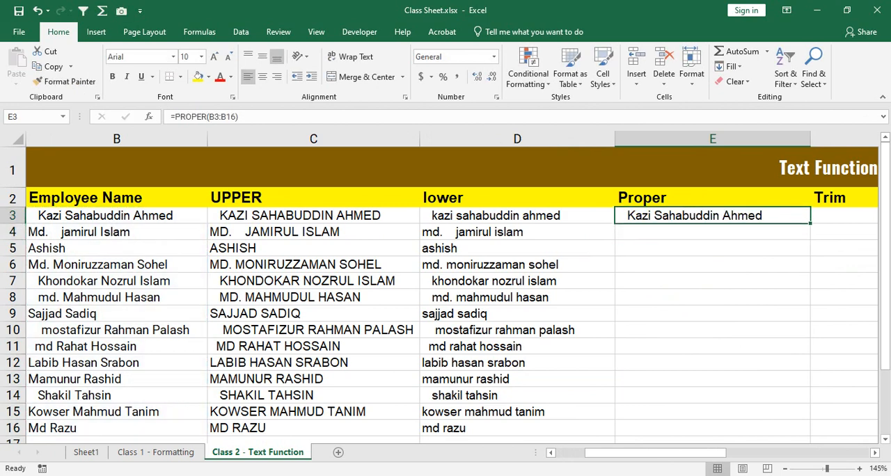
double_click(811, 223)
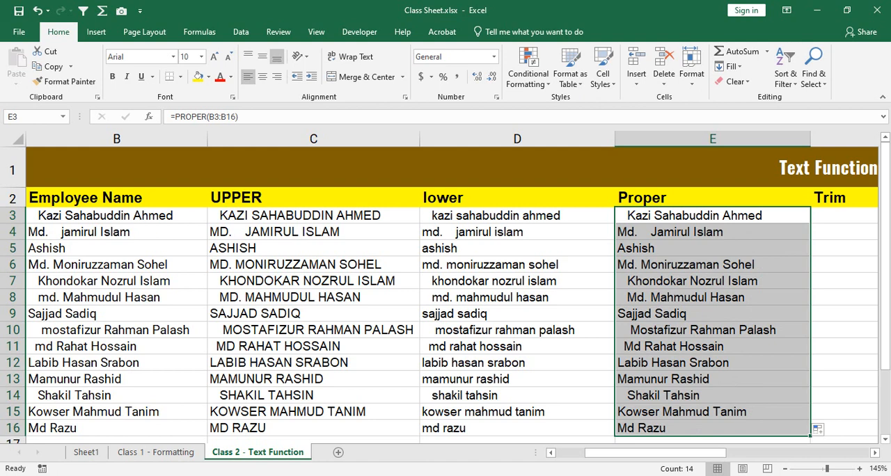
Step: Compare the row 10 name across columns B to E and review the UPPER, lower and Proper columns in C2:E16
left_click_drag(704, 330, 133, 330)
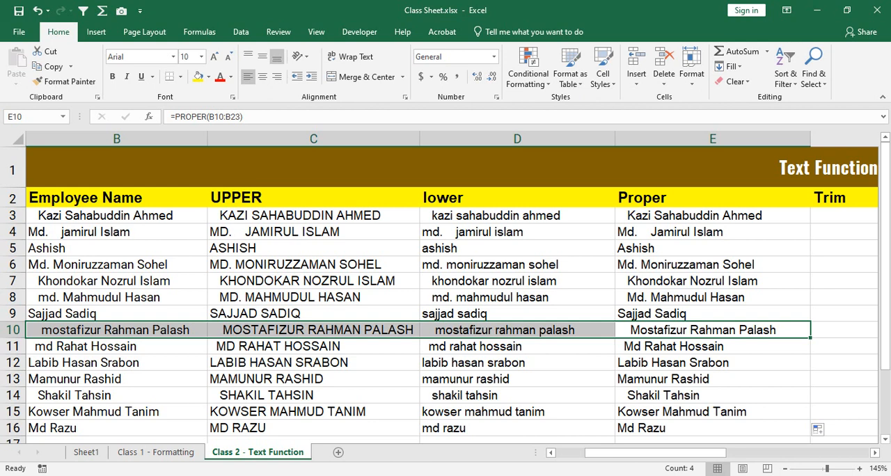
left_click_drag(237, 198, 696, 428)
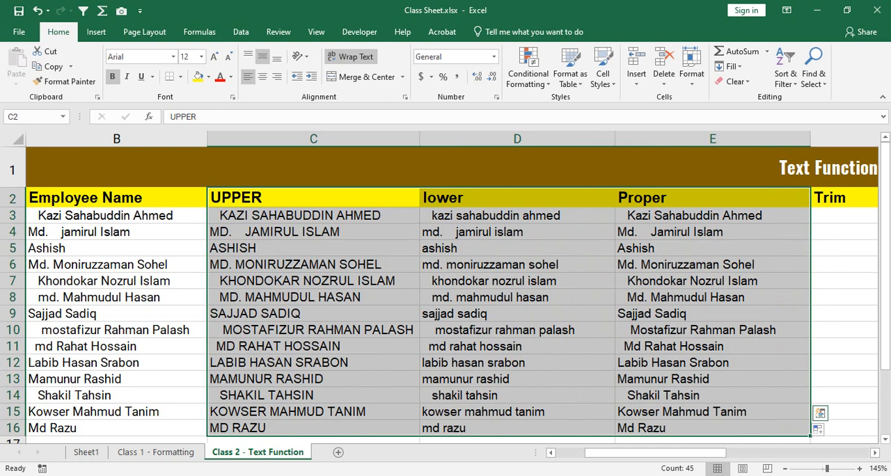
key("Right")
key("Down")
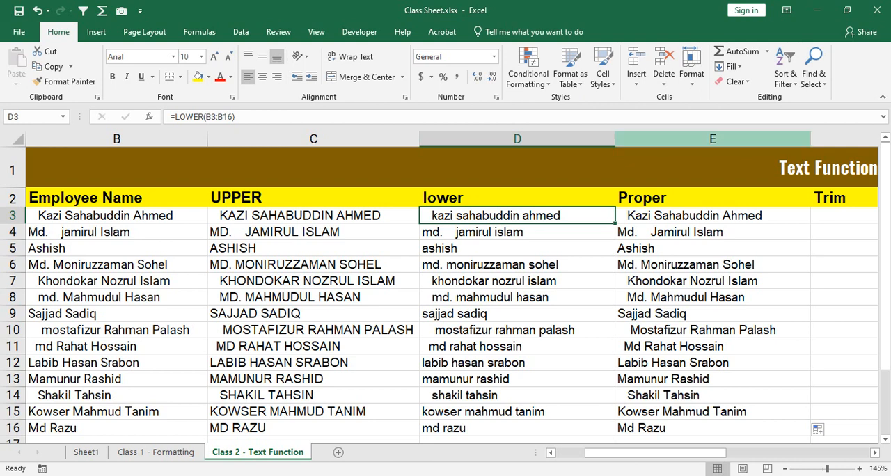
Step: Narrow the Proper column slightly and right-align its names in E3:E16
left_click_drag(810, 139, 785, 140)
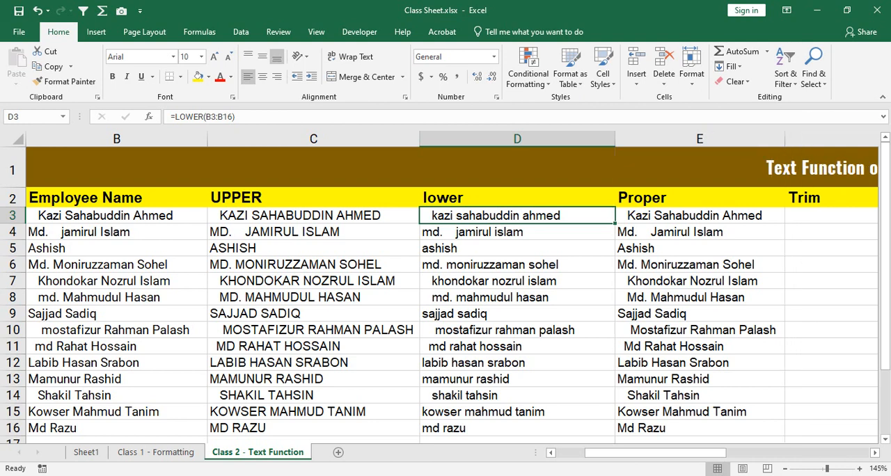
left_click(831, 216)
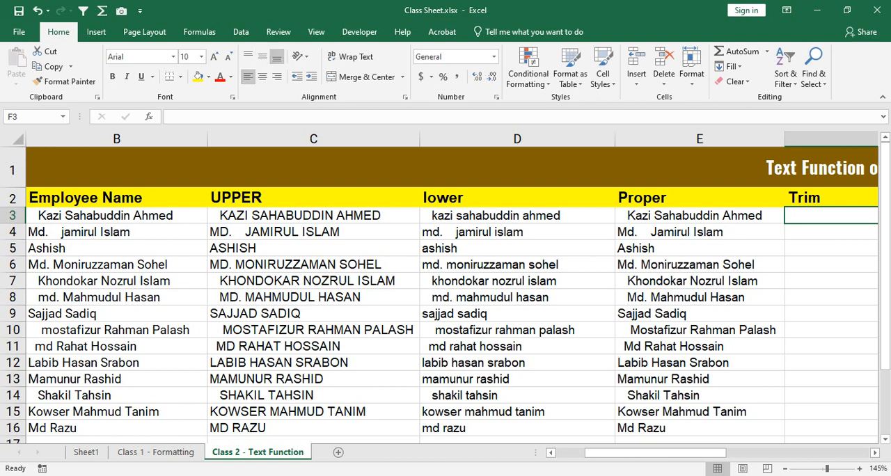
left_click_drag(700, 216, 700, 428)
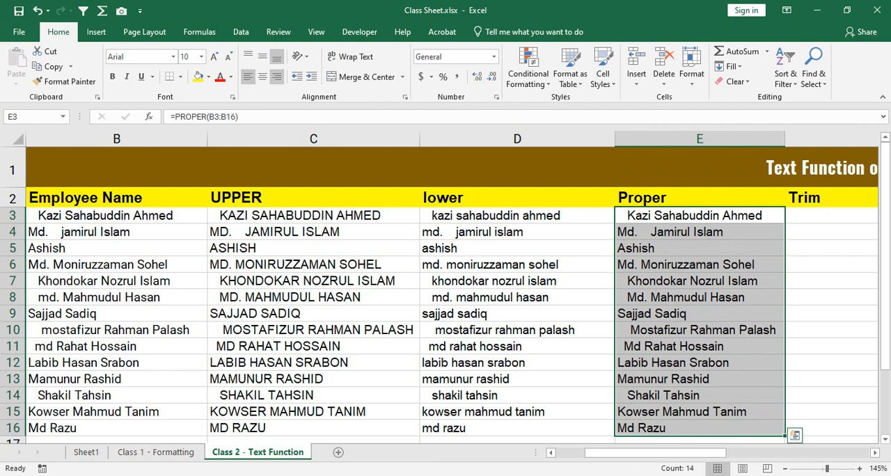
left_click(277, 76)
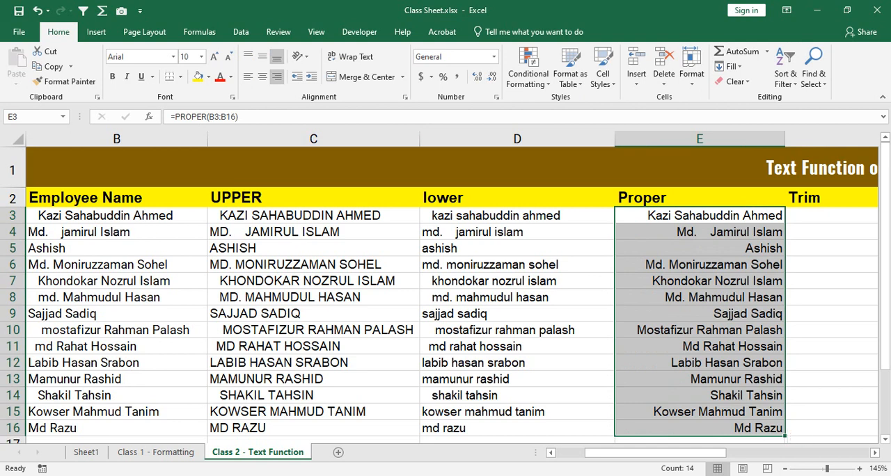
Step: Left-align the names in E3:E16 and review the formulas of the lower, UPPER and Proper columns
left_click(249, 77)
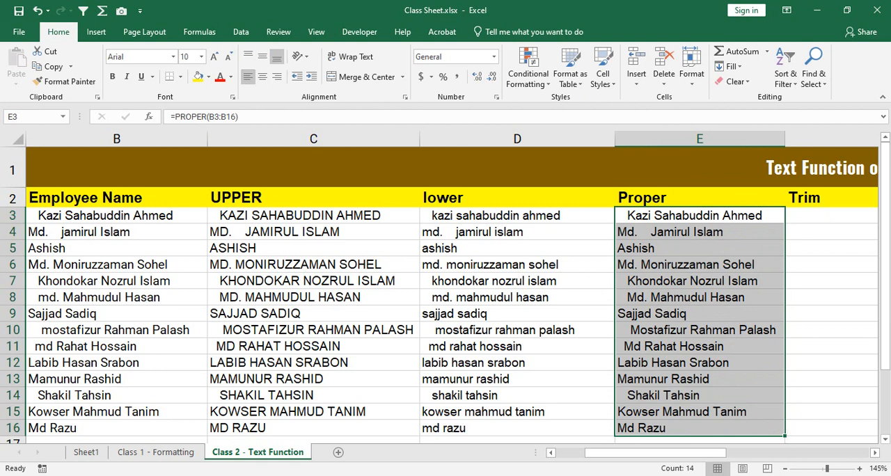
left_click_drag(488, 216, 488, 428)
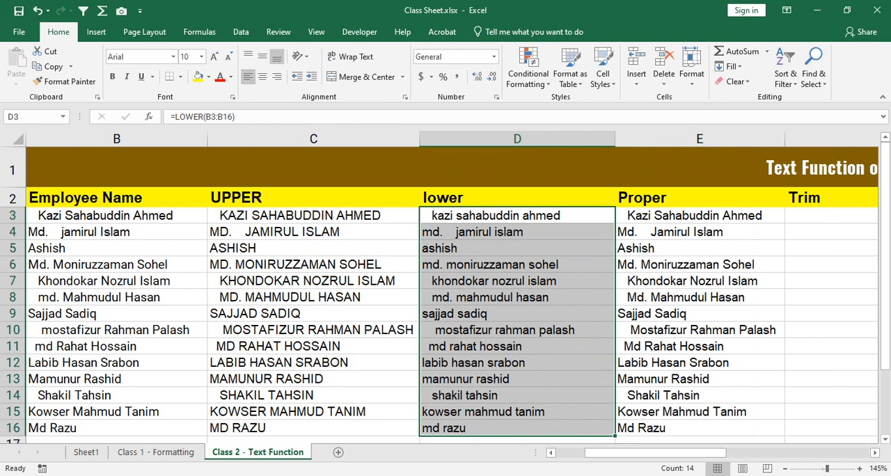
left_click_drag(313, 216, 313, 428)
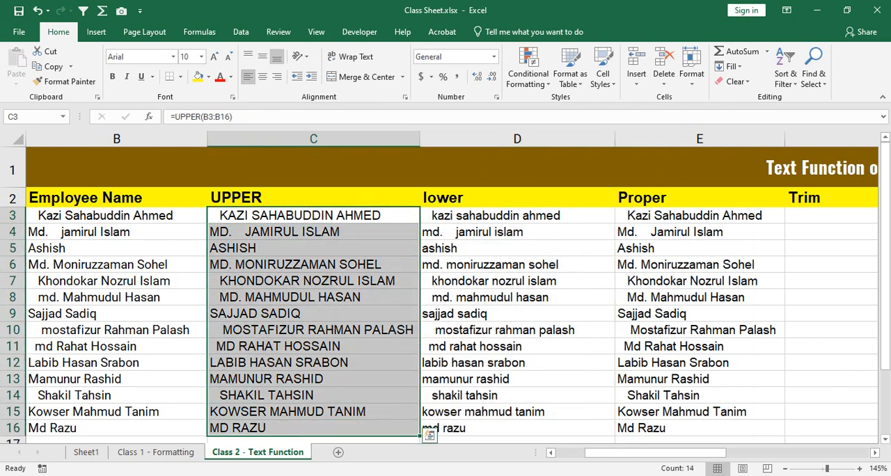
left_click(700, 216)
key("F2")
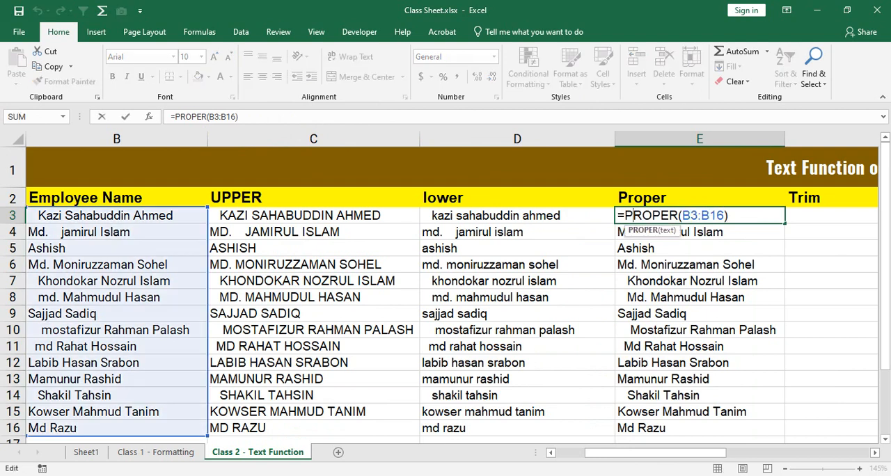
left_click(700, 265)
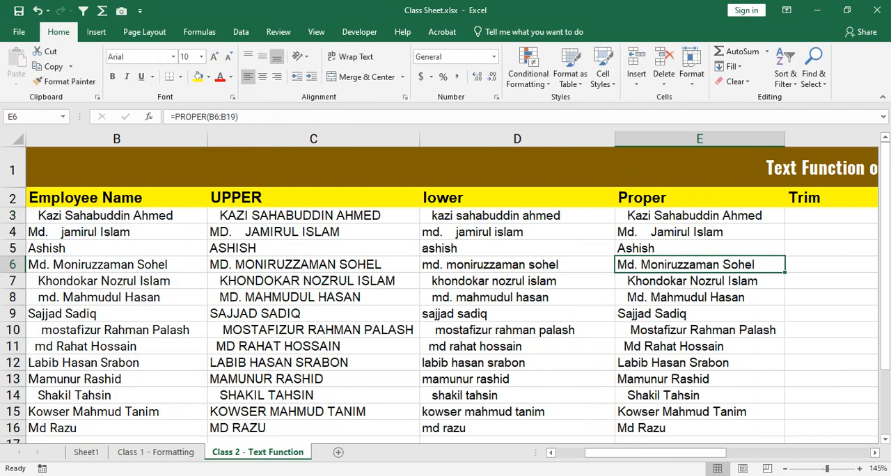
Step: Try removing the leading spaces from the employee name in B3 by hand
left_click(117, 216)
double_click(46, 216)
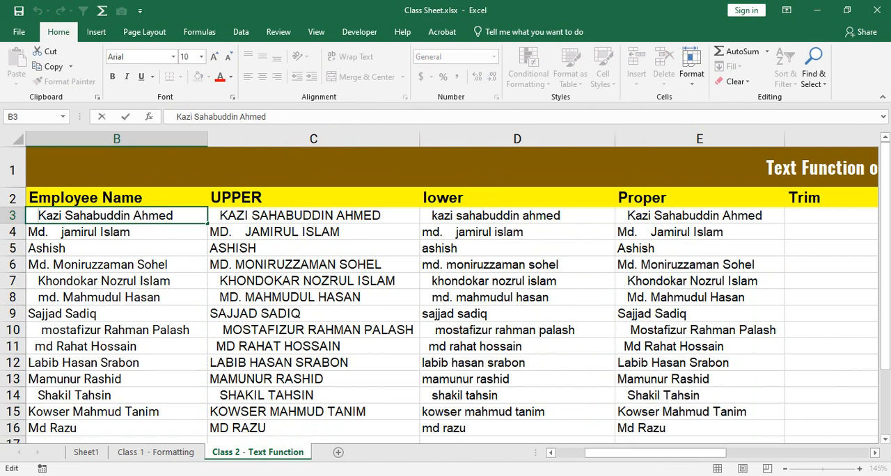
key("BackSpace")
key("BackSpace")
key("BackSpace")
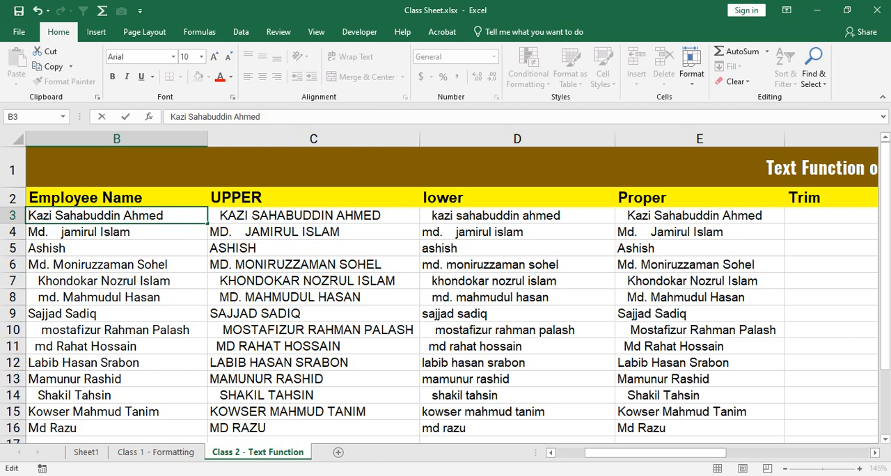
key("Return")
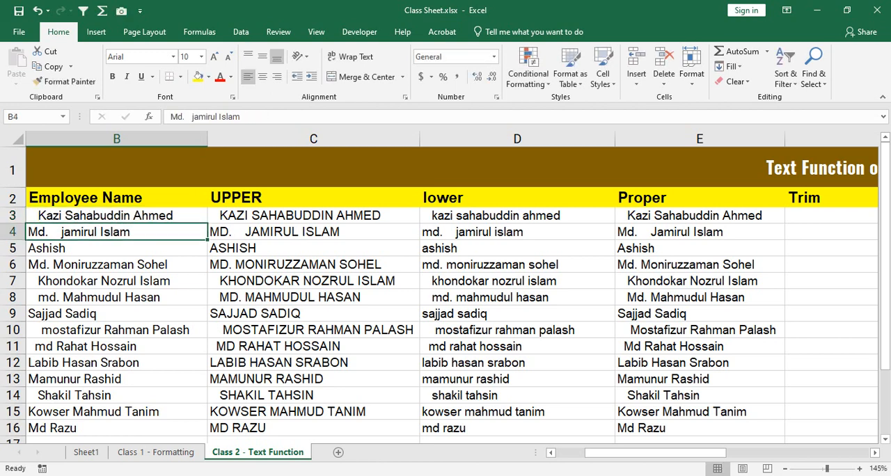
Step: Compare the row 3 name across the Employee Name, UPPER, lower and Proper columns
key("Right")
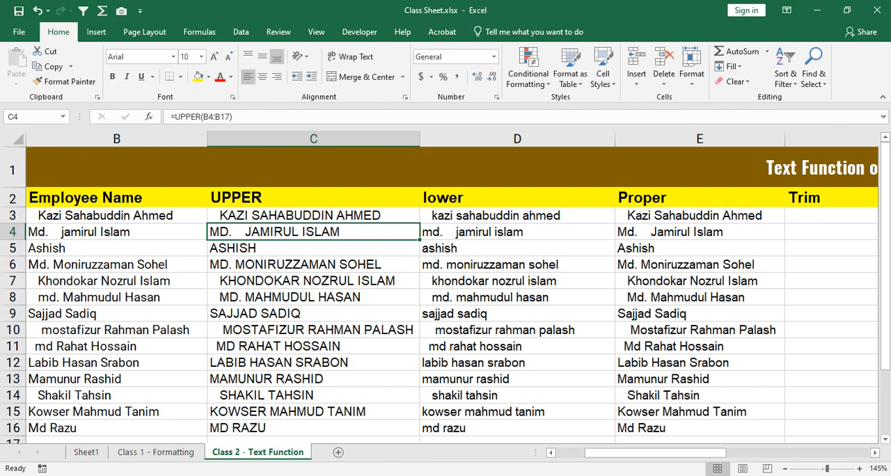
key("Up")
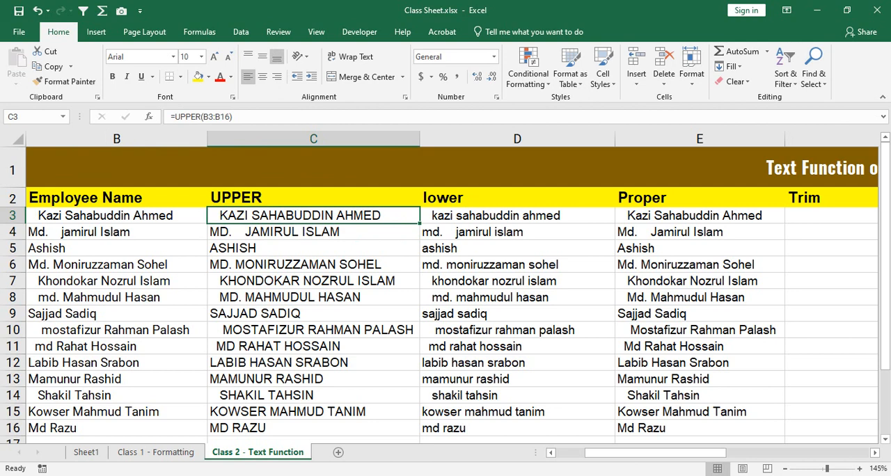
key("Right")
key("Right")
key("Right")
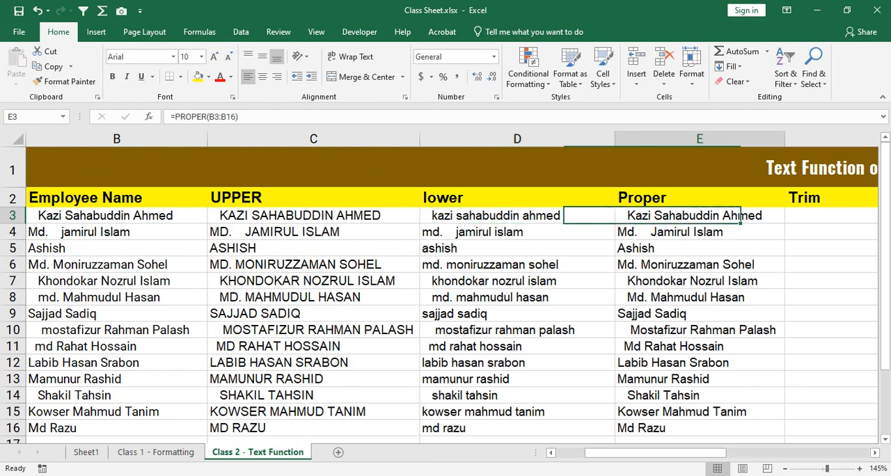
key("Left")
key("Left")
key("Left")
key("Left")
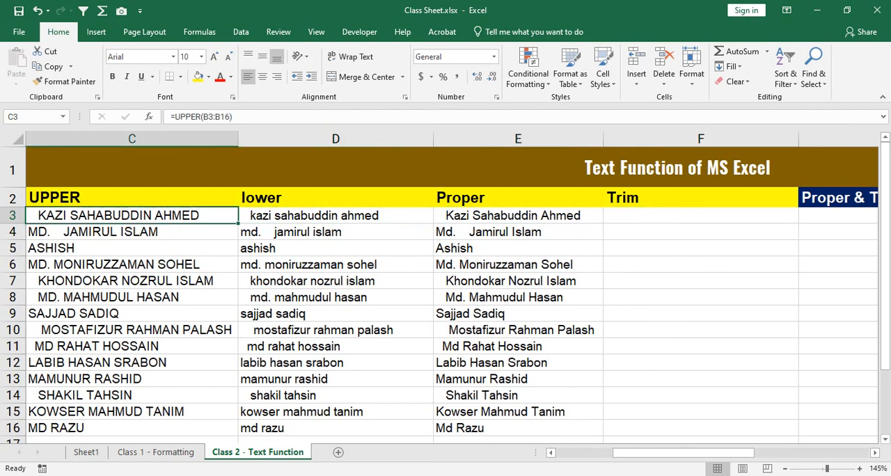
key("Right")
key("Right")
key("Right")
key("Right")
key("Right")
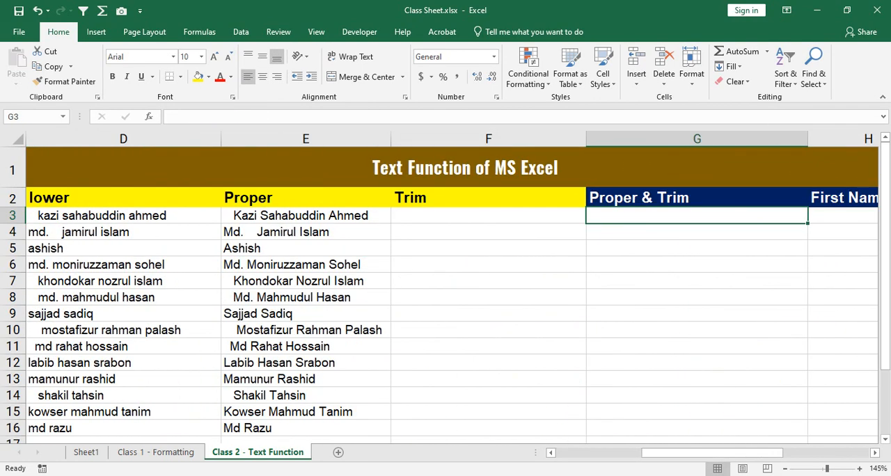
key("Left")
key("Left")
key("Left")
Step: Enter =TRIM(B3:B16) in F3 and fill it down to F16
key("Left")
key("Left")
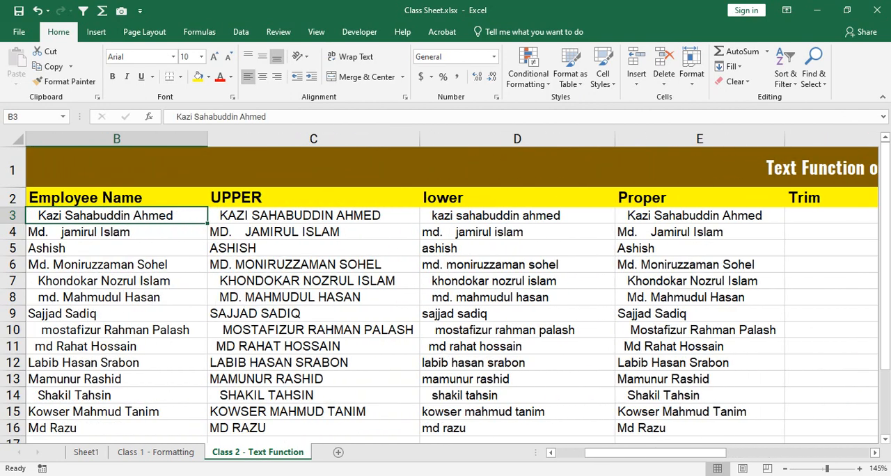
key("Right")
key("Right")
key("Right")
key("Right")
key("Left")
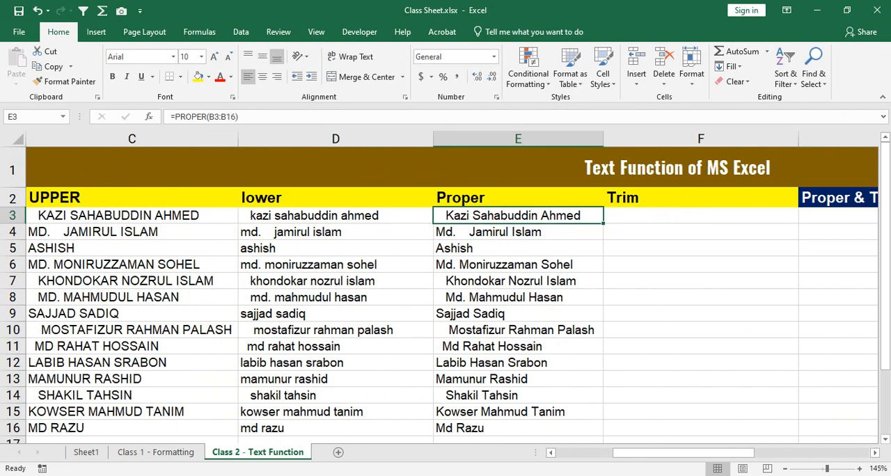
key("Right")
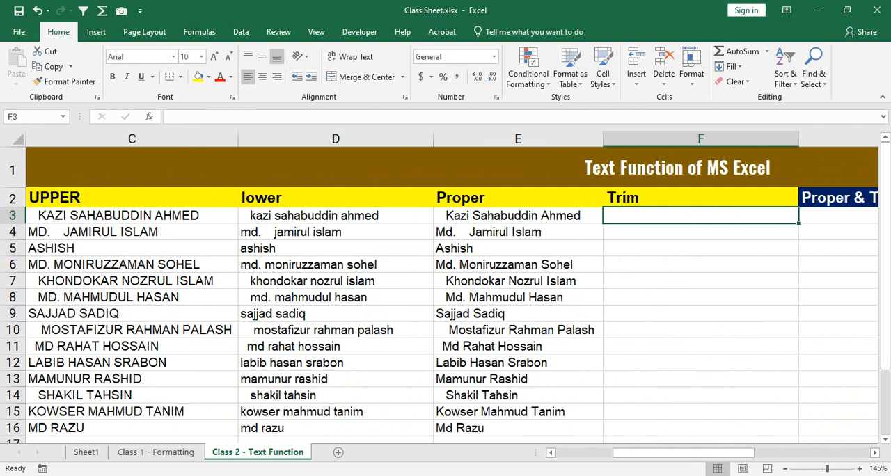
type("=tr")
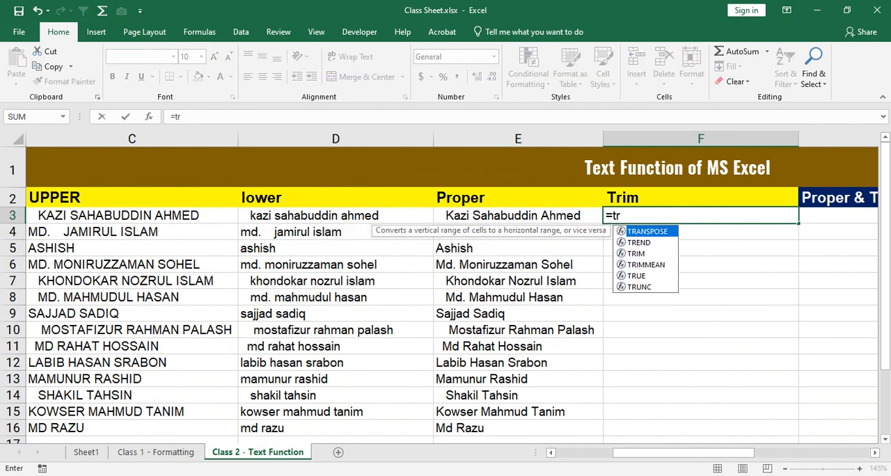
type("im")
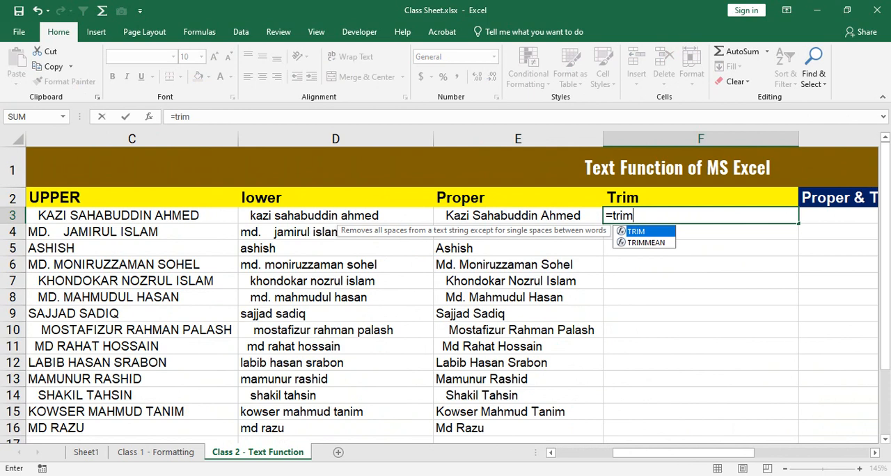
key("Tab")
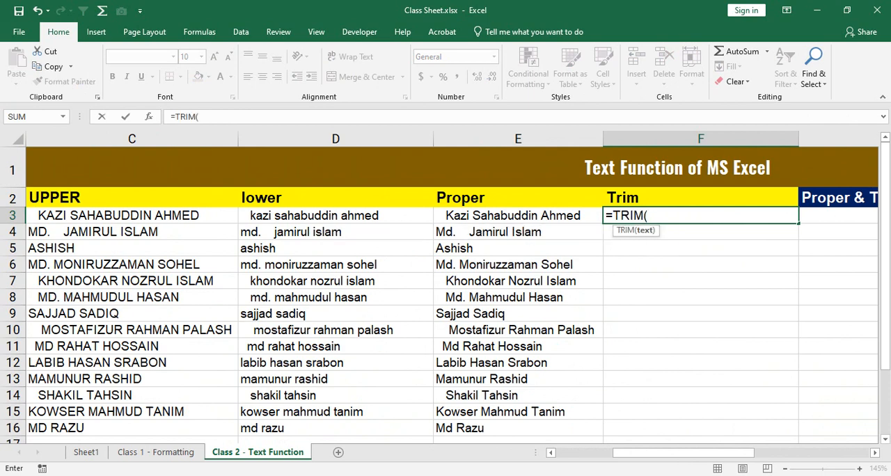
left_click_drag(635, 452, 604, 452)
left_click_drag(195, 216, 202, 428)
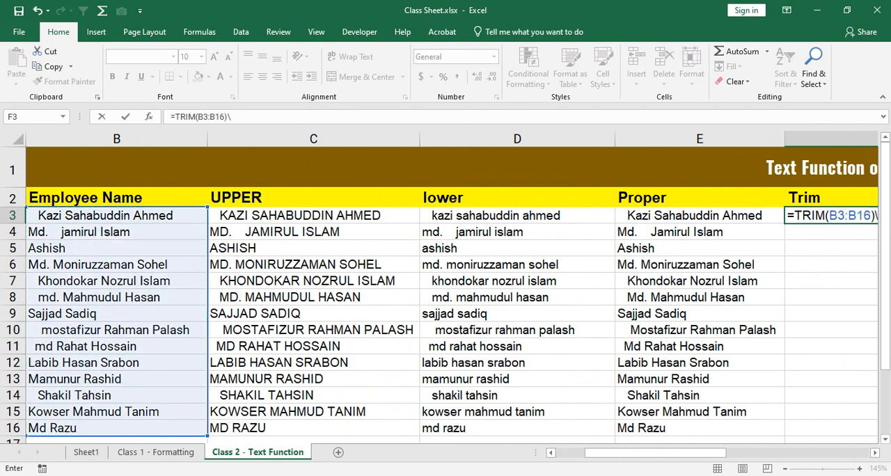
key("BackSpace")
key("ctrl+Return")
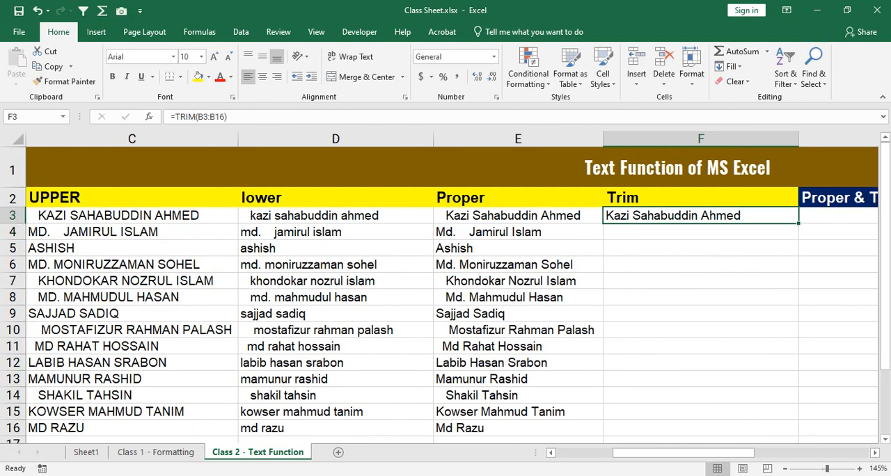
left_click_drag(799, 223, 799, 432)
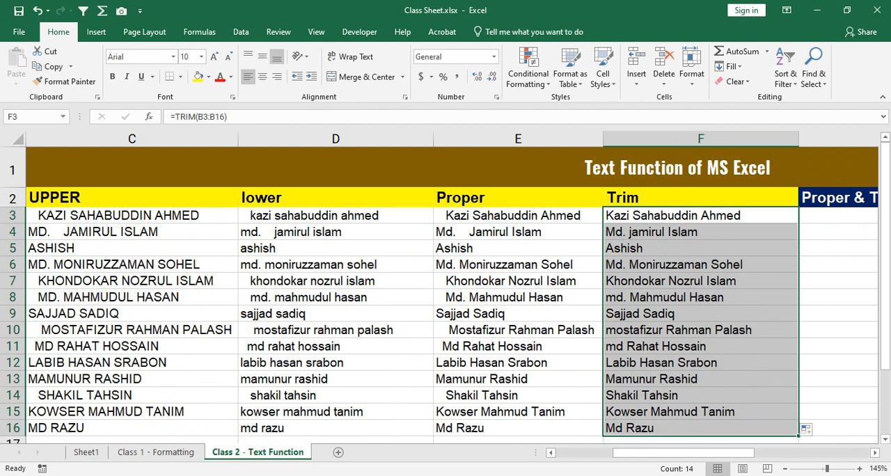
Step: Compare the spacing of the Trim names in F3:F16 with the Proper column and the original names in B3:B16
left_click_drag(682, 454, 740, 453)
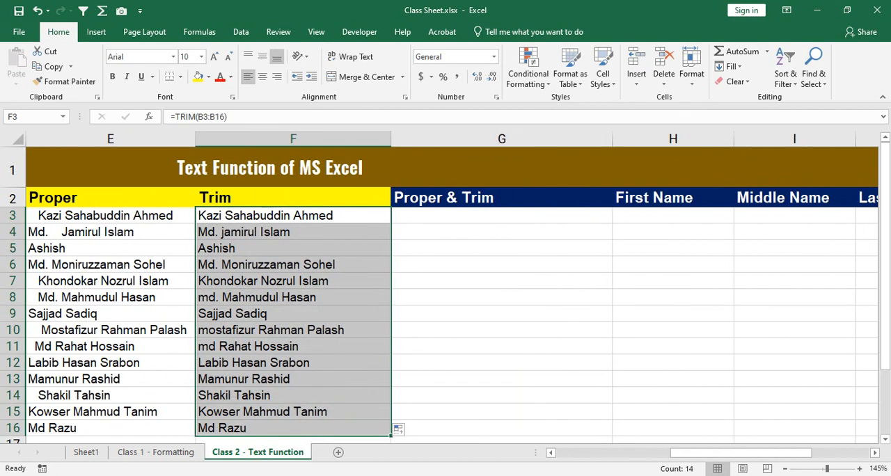
left_click(293, 232)
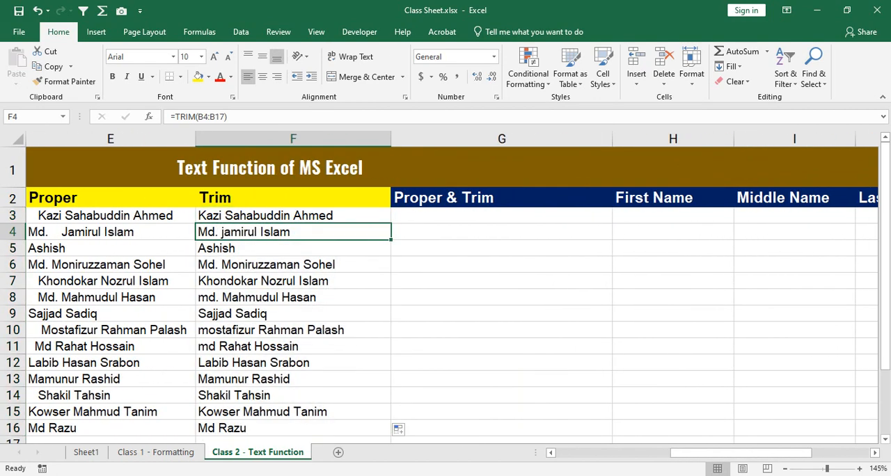
left_click_drag(293, 281, 293, 352)
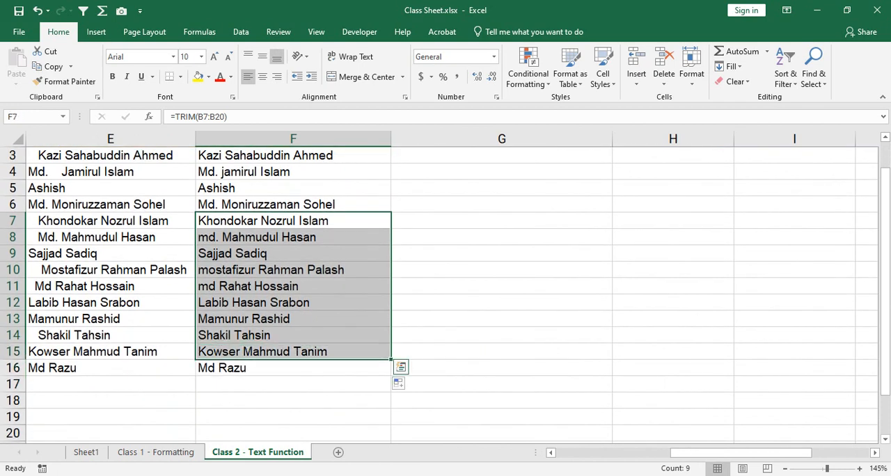
scroll(446, 292, "up", 1)
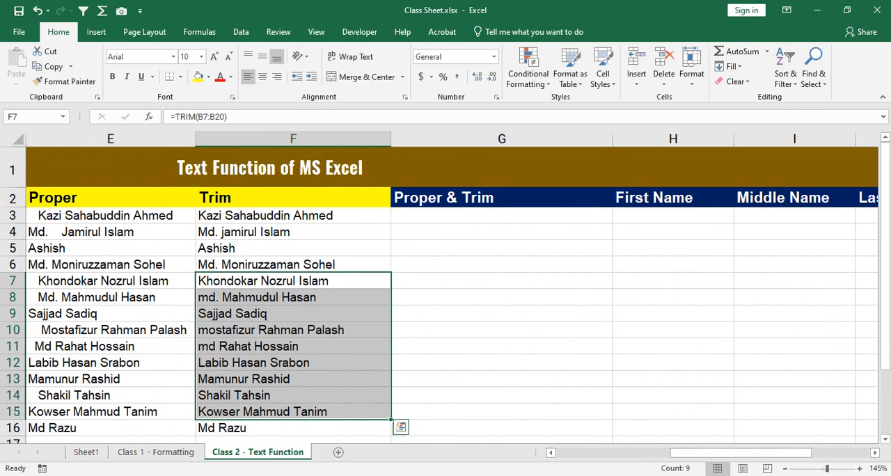
left_click_drag(294, 215, 293, 428)
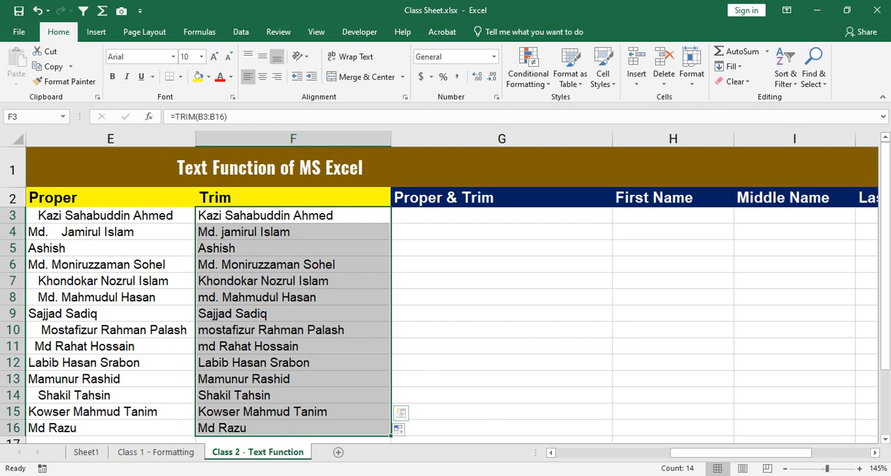
left_click_drag(696, 453, 580, 453)
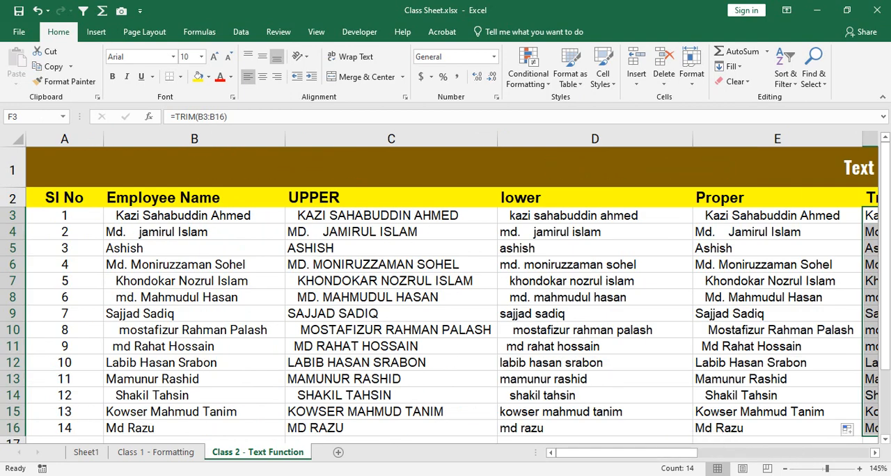
left_click_drag(181, 216, 181, 429)
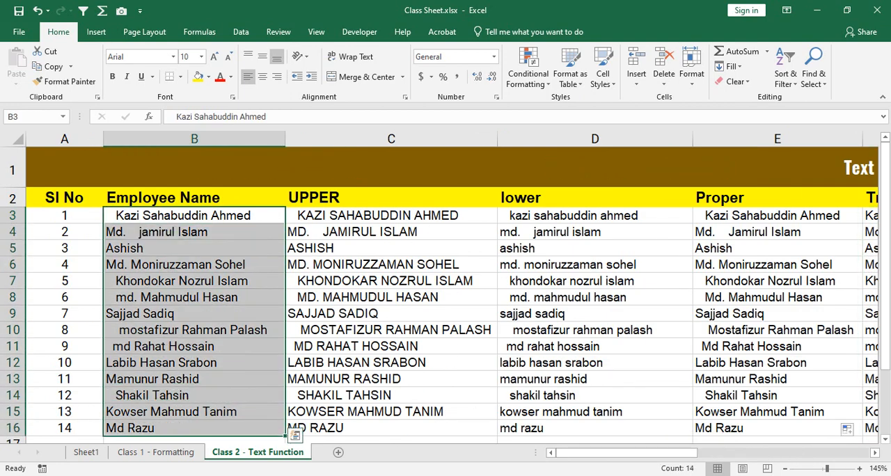
left_click(181, 232)
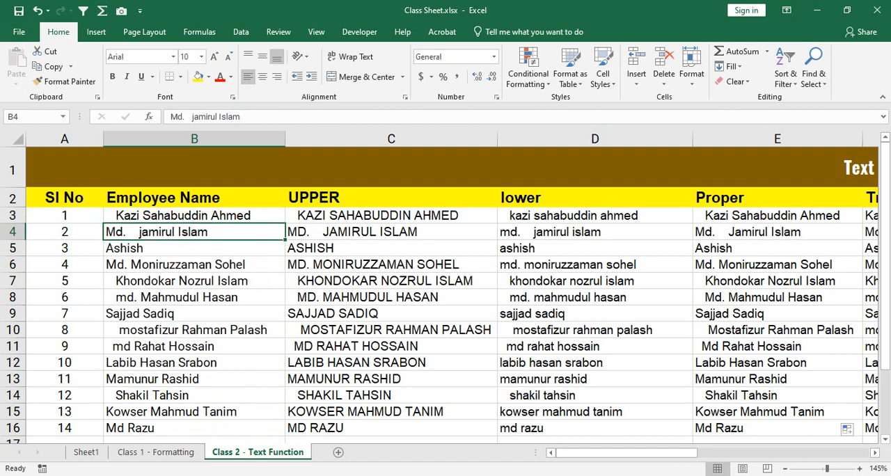
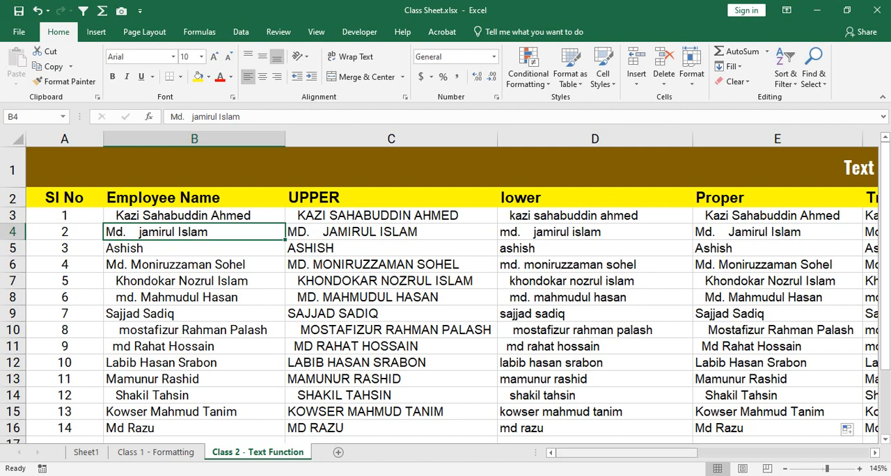
Step: Enter =PROPER(TRIM(B3:B16)) in G3 under the Proper & Trim heading
left_click_drag(644, 453, 785, 452)
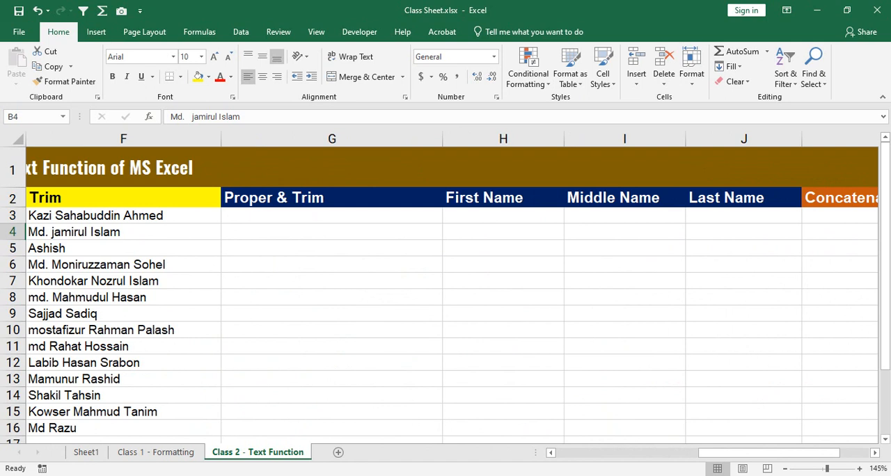
left_click(332, 216)
type("=")
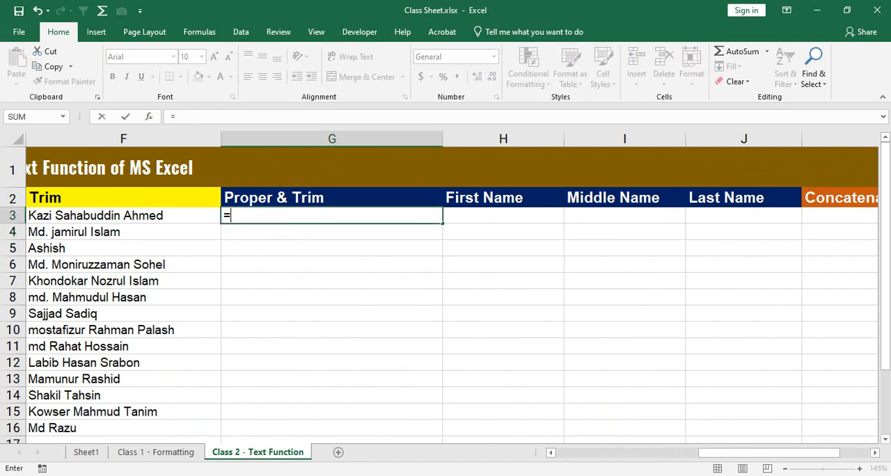
type("proper")
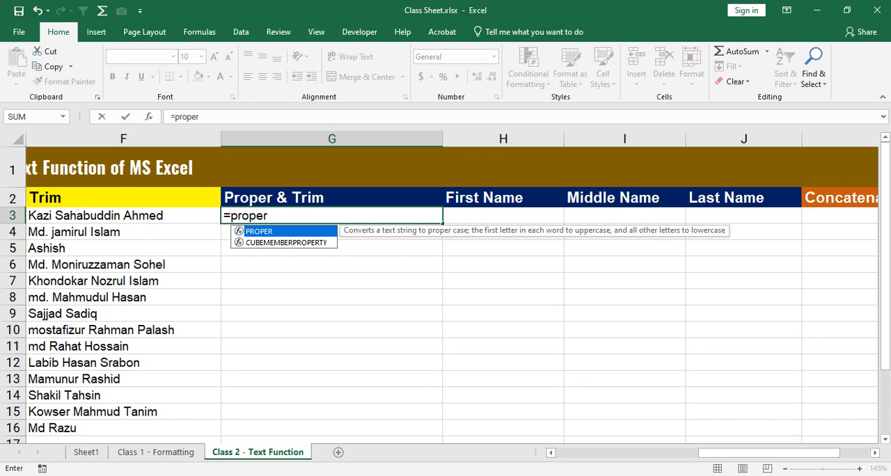
key("Tab")
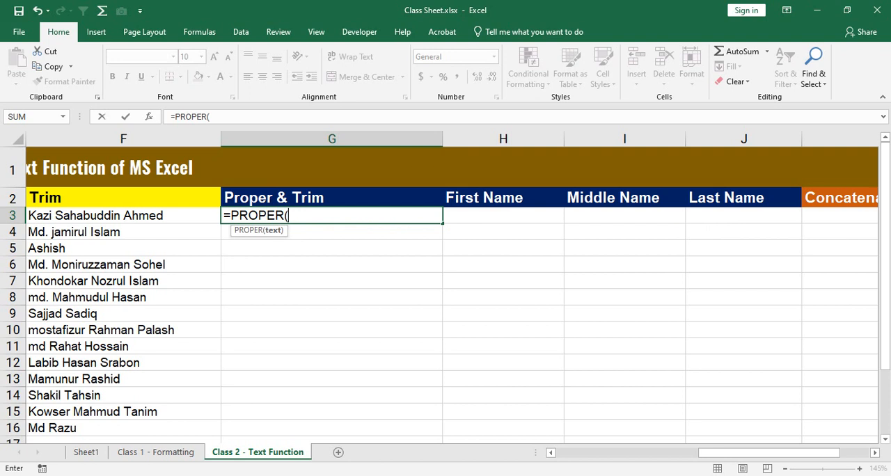
type("trim")
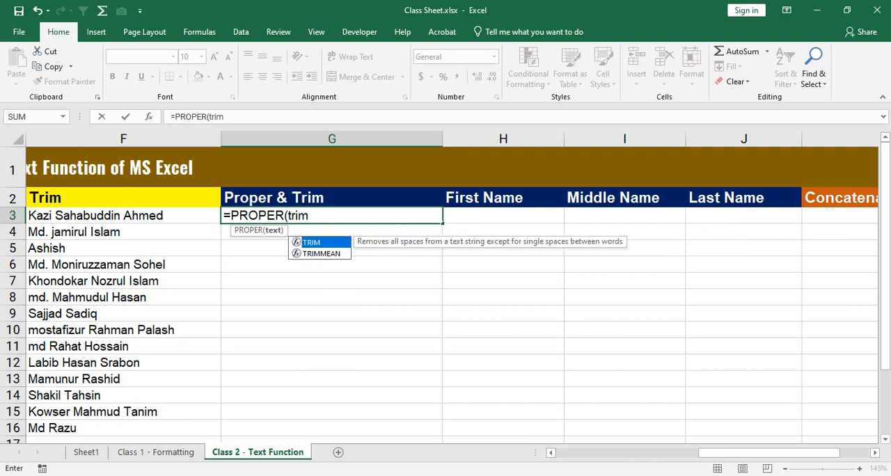
key("Tab")
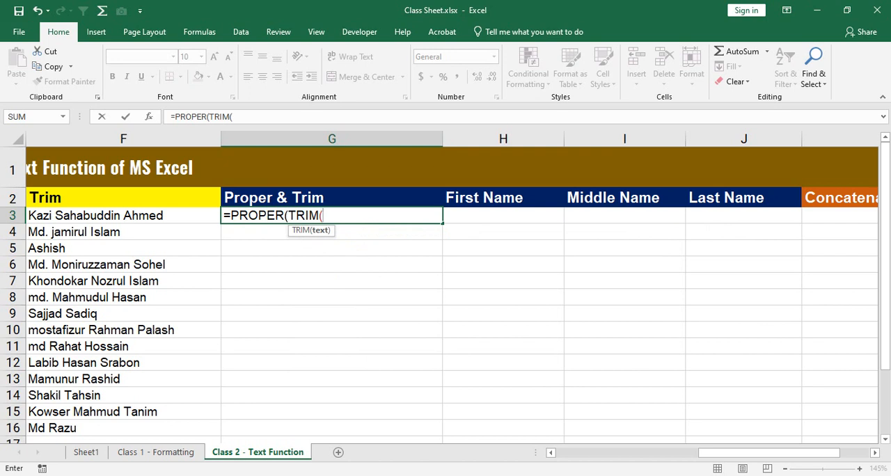
left_click_drag(766, 453, 624, 452)
left_click_drag(167, 215, 167, 428)
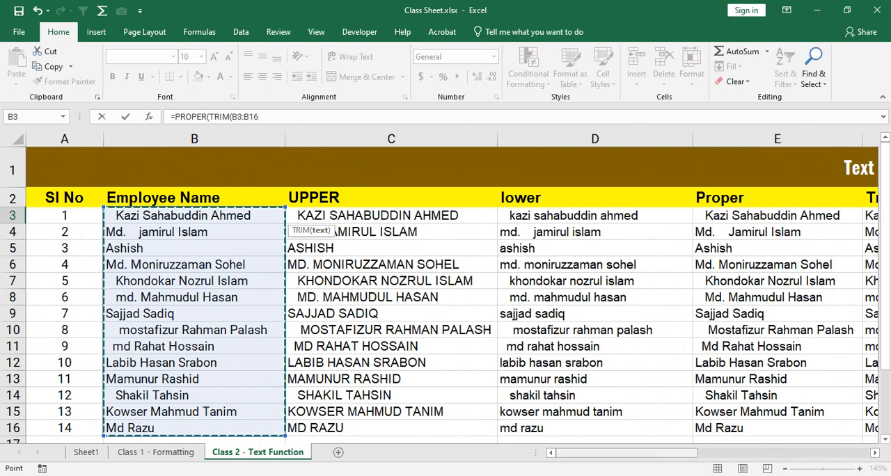
left_click_drag(627, 453, 711, 453)
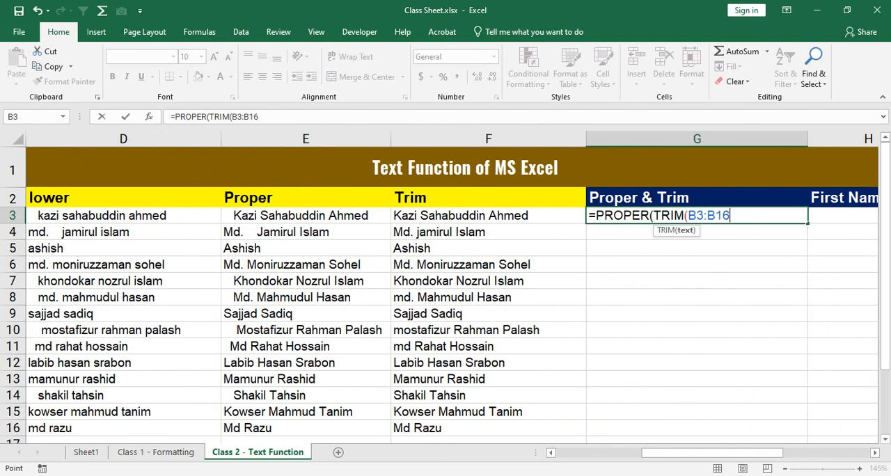
type(")")
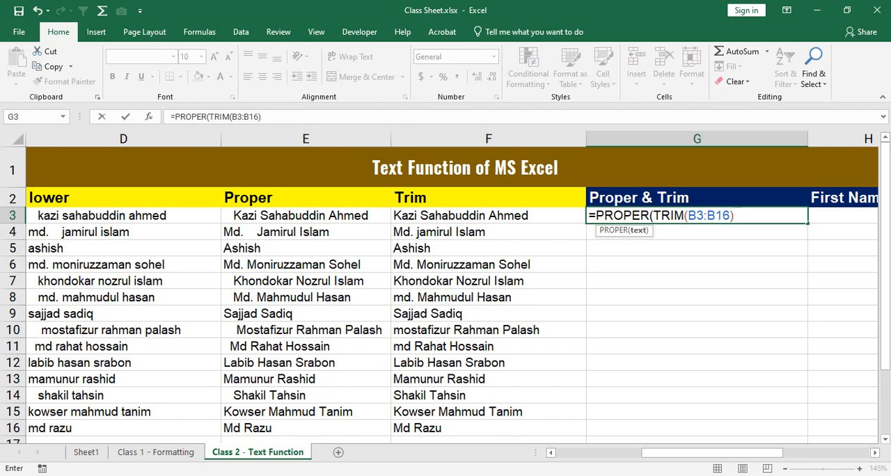
type(")")
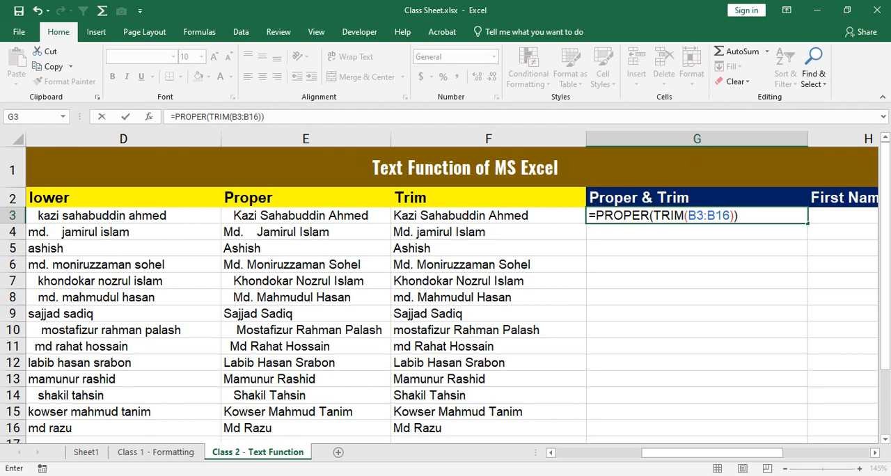
key("ctrl+Return")
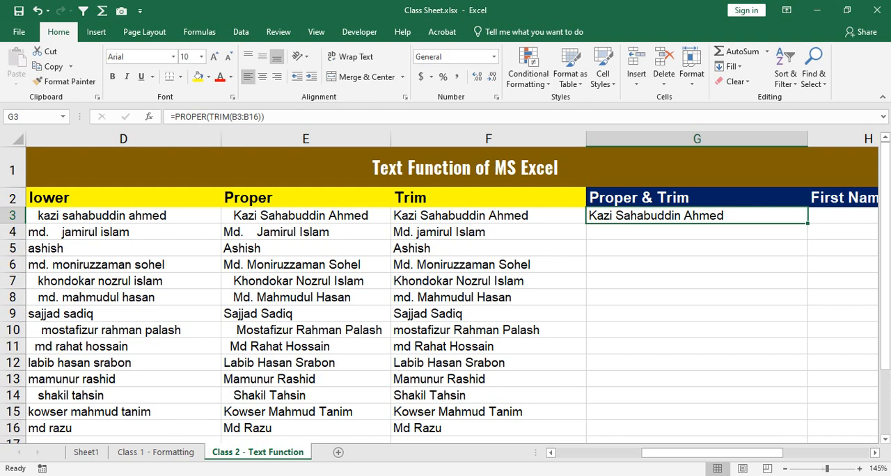
Step: Fill the G3 formula down to G16 and select the resulting names for review
double_click(808, 223)
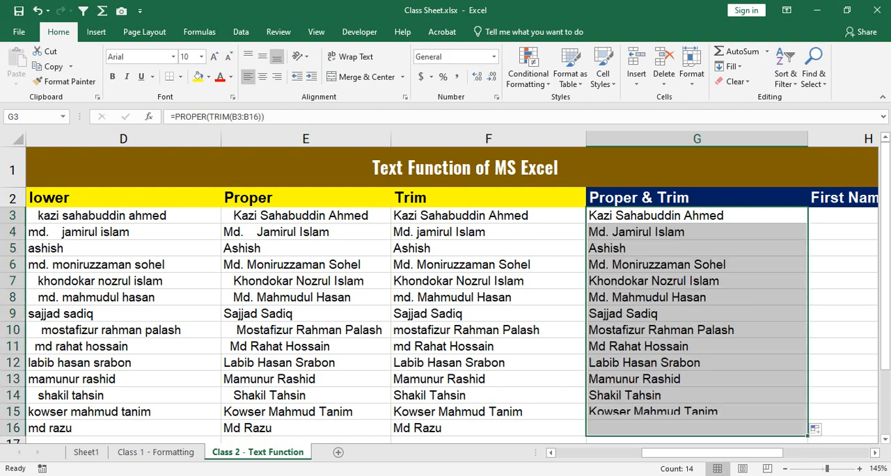
left_click(697, 314)
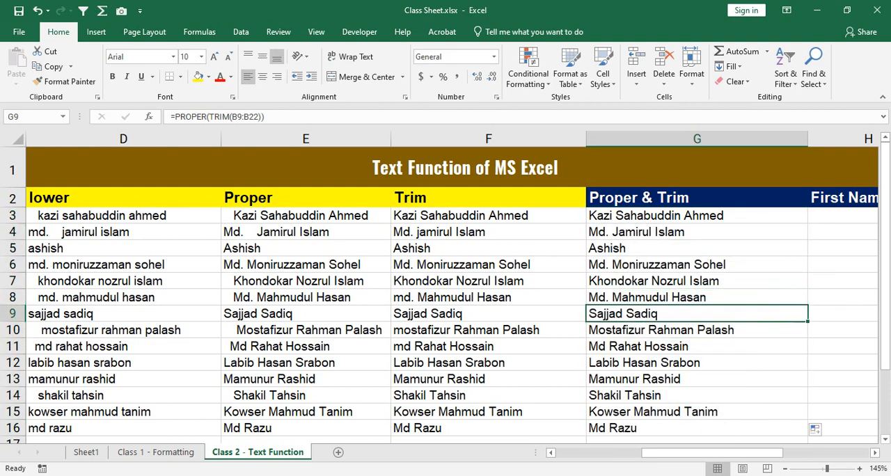
left_click_drag(697, 216, 697, 429)
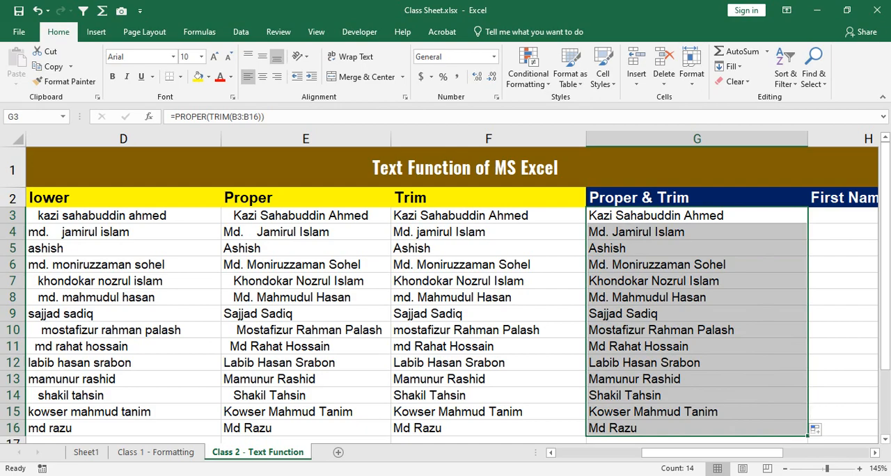
Step: Switch to the Google Meet call to check the participants and return to the Excel worksheet
left_click(397, 475)
left_click(326, 432)
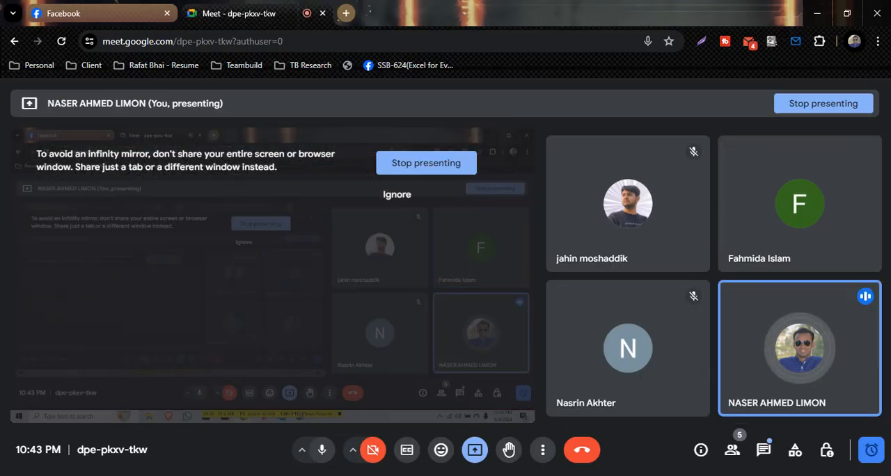
key("alt+Tab")
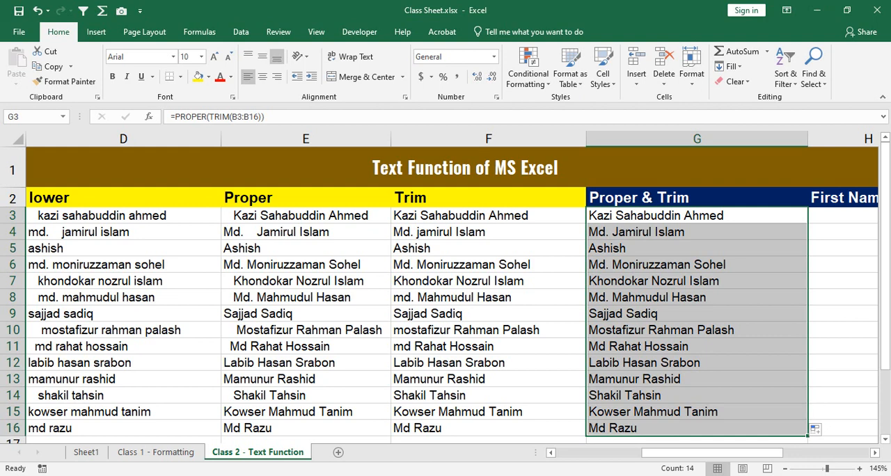
Step: Compare the original employee names in B3:B16 with the Proper & Trim names in G3:G16
scroll(819, 414, "down", 1, "ctrl")
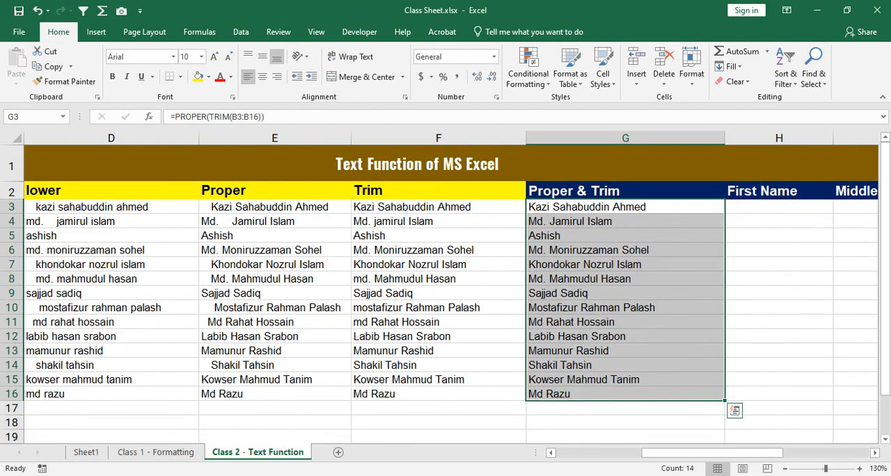
left_click_drag(710, 453, 620, 453)
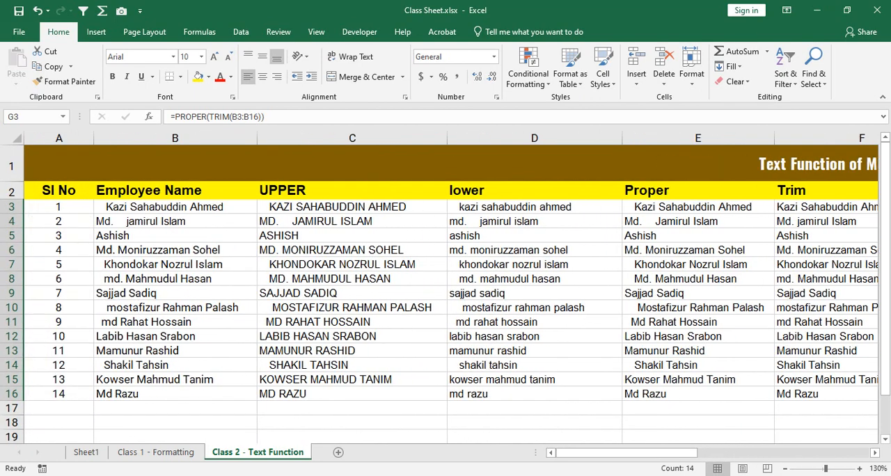
left_click_drag(175, 207, 175, 394)
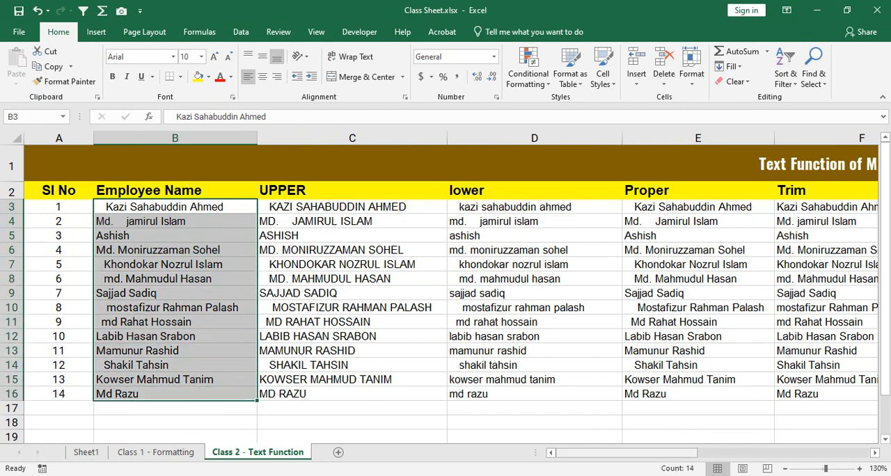
left_click_drag(627, 453, 713, 453)
left_click_drag(625, 206, 625, 395)
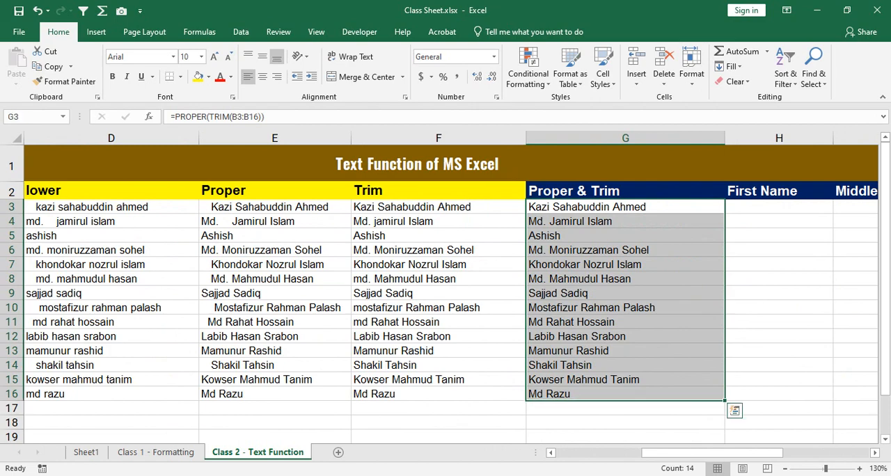
Step: Unmerge the Text Function of MS Excel title cell in row 1
left_click_drag(713, 453, 655, 453)
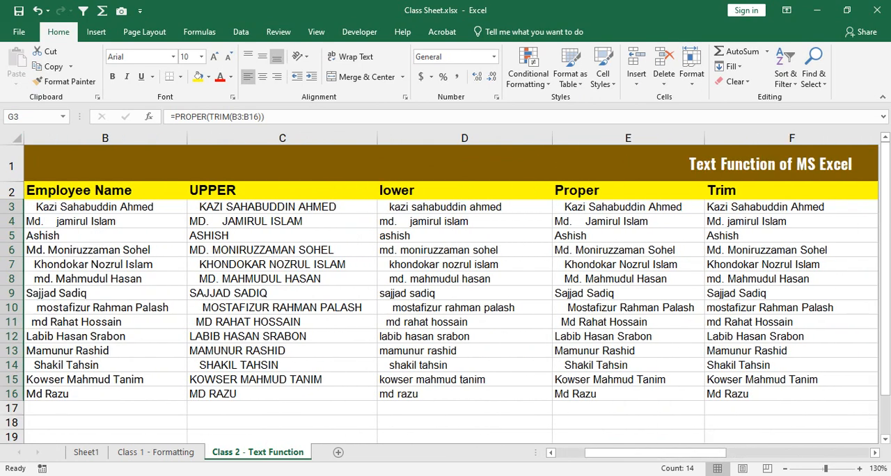
left_click(446, 164)
left_click(352, 293)
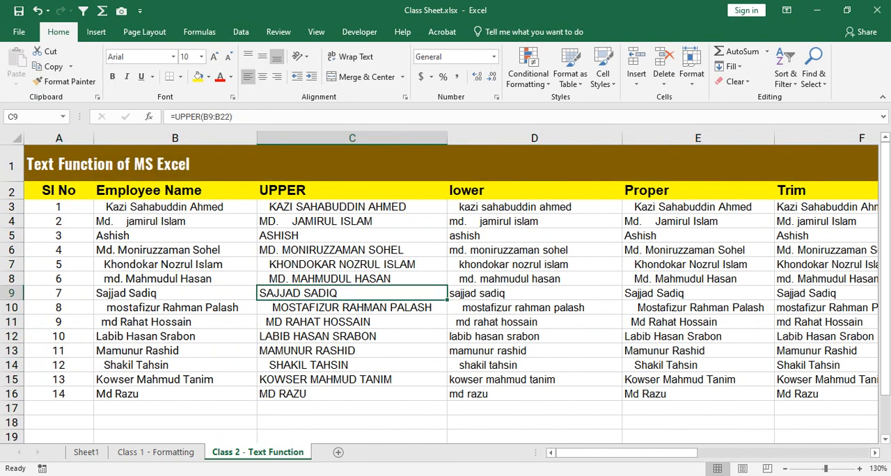
Step: Highlight columns C to F, from UPPER to Trim, as the intermediate name columns
left_click(353, 207)
left_click(352, 190)
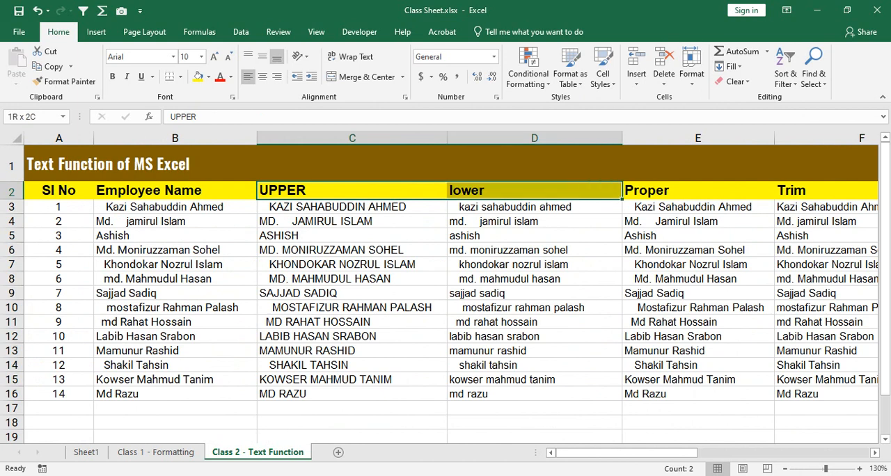
left_click(352, 138)
left_click_drag(352, 138, 829, 137)
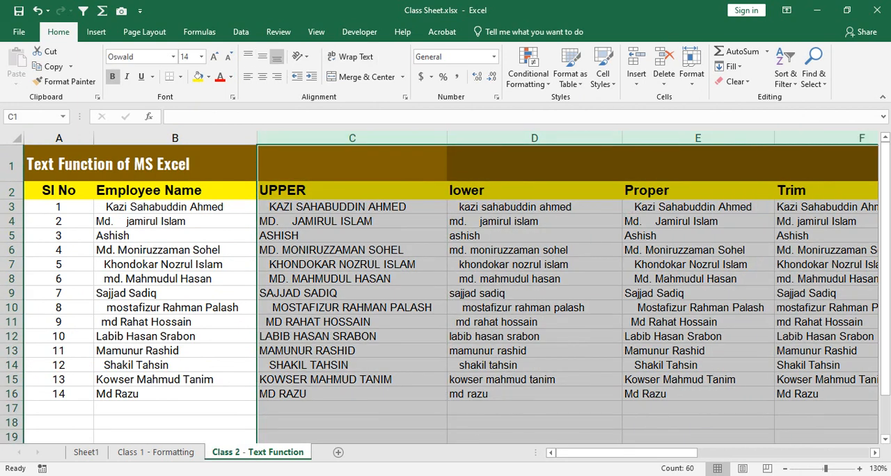
left_click_drag(627, 452, 655, 453)
left_click(282, 265)
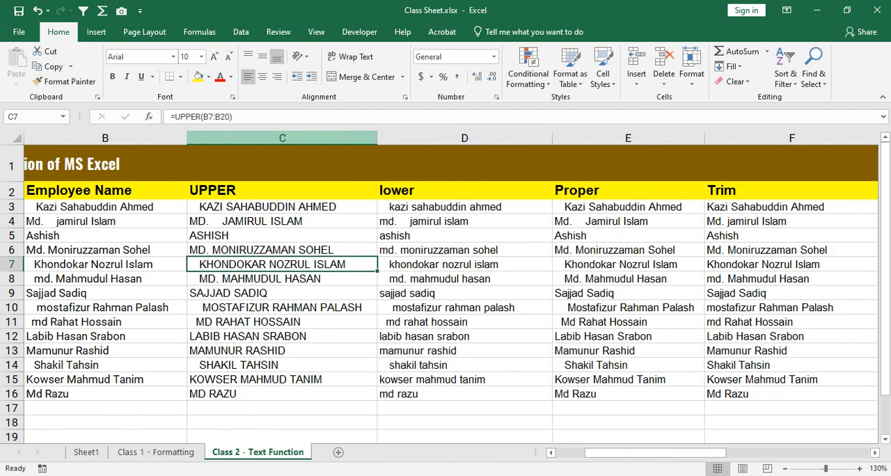
left_click_drag(282, 138, 792, 138)
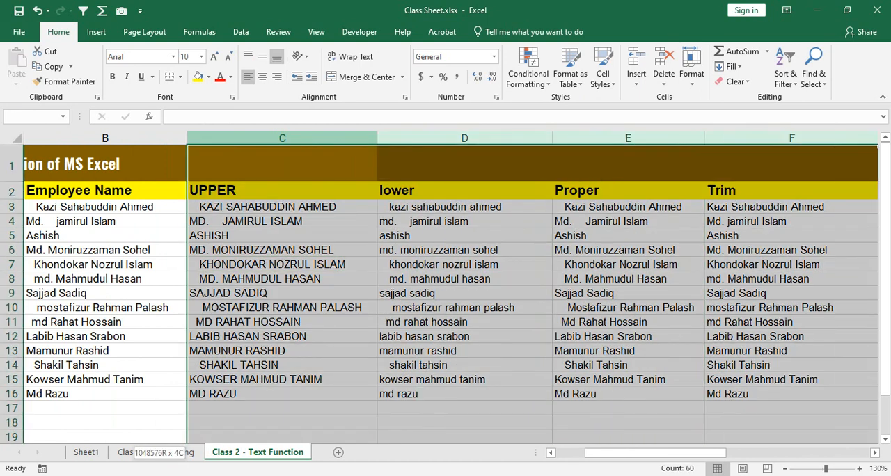
left_click(465, 207)
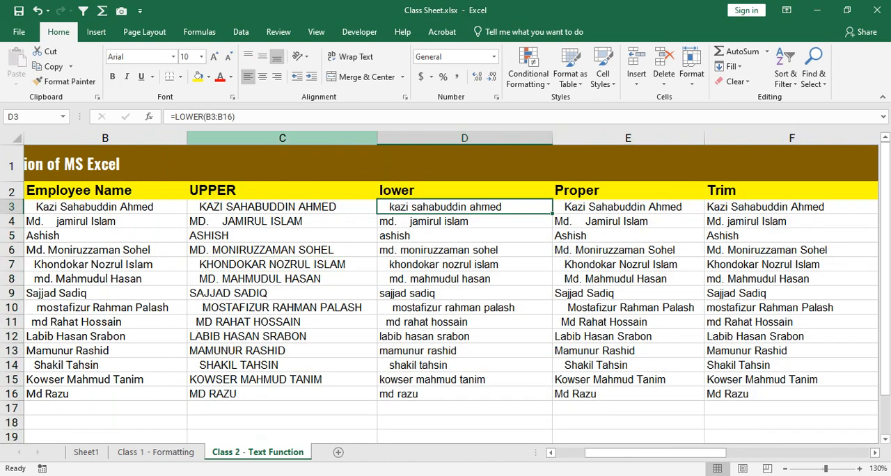
Step: Select columns C:F and bring up the data tools that contain the outline grouping commands
left_click_drag(282, 138, 792, 138)
left_click(316, 31)
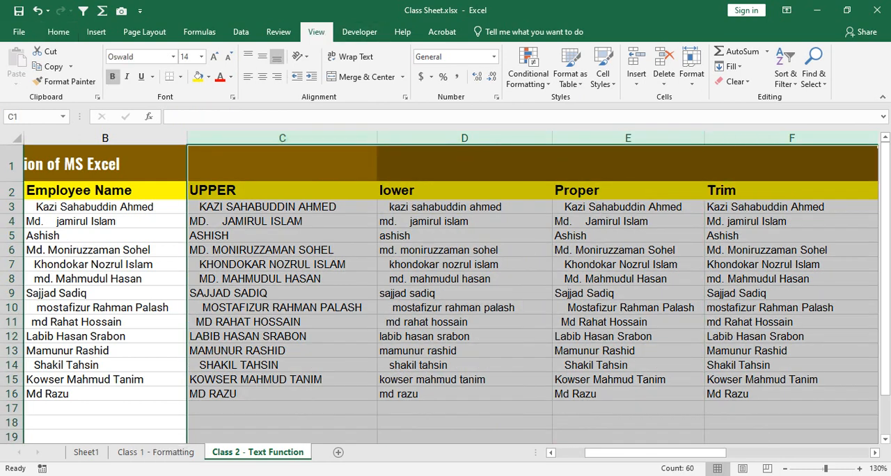
left_click(279, 32)
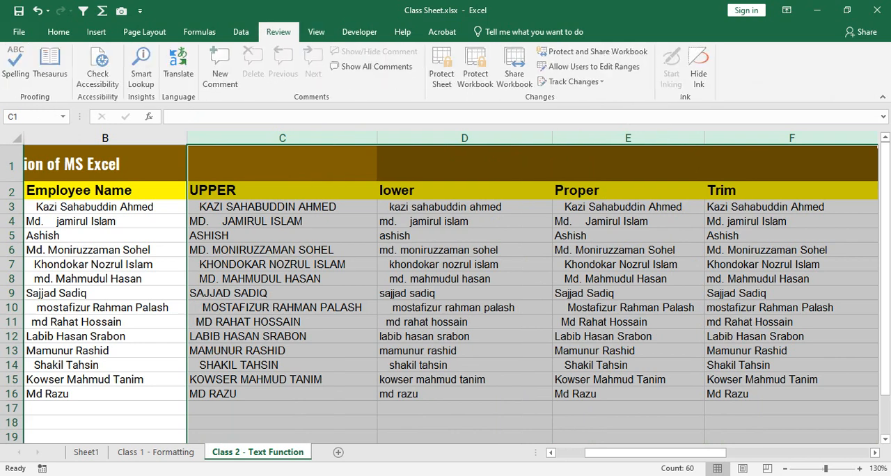
left_click(241, 32)
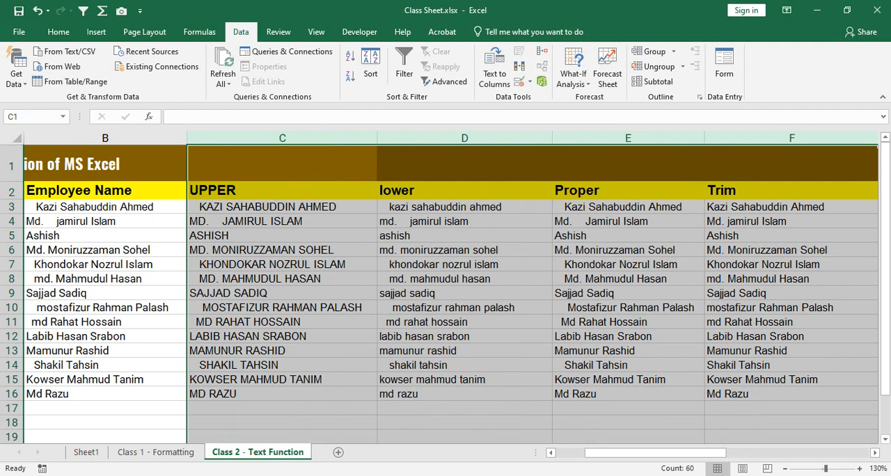
Step: Go through the UPPER, lower, Proper and Trim columns one by one and select the whole UPPER column again
left_click(293, 221)
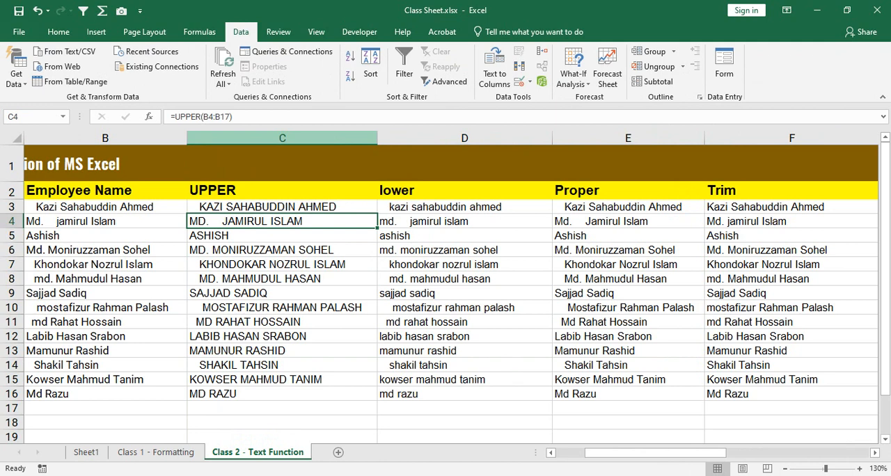
left_click_drag(282, 138, 745, 138)
left_click(105, 265)
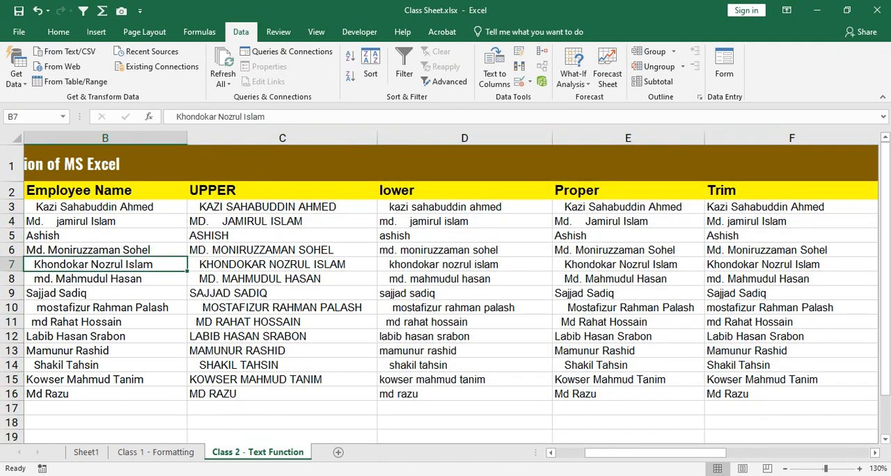
left_click(282, 138)
left_click(464, 138)
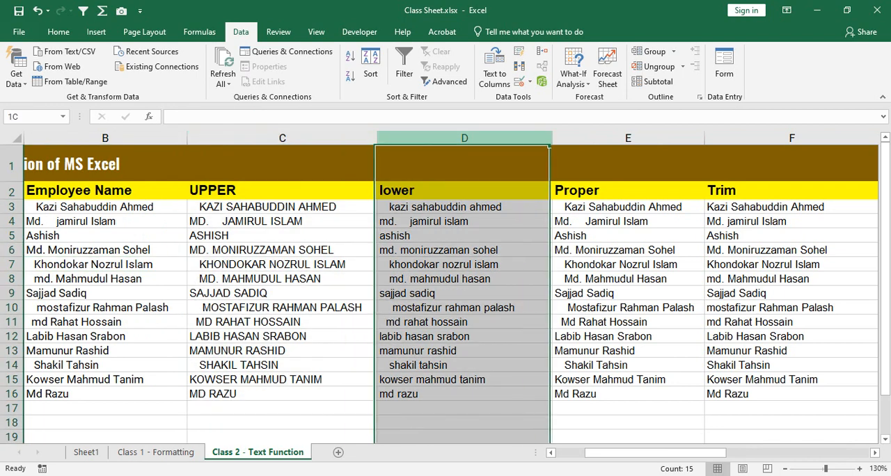
left_click(628, 138)
left_click(792, 137)
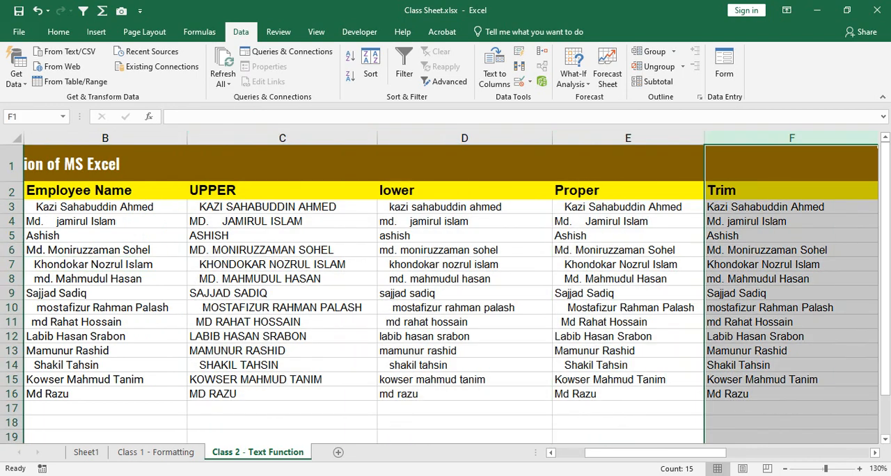
left_click(282, 138)
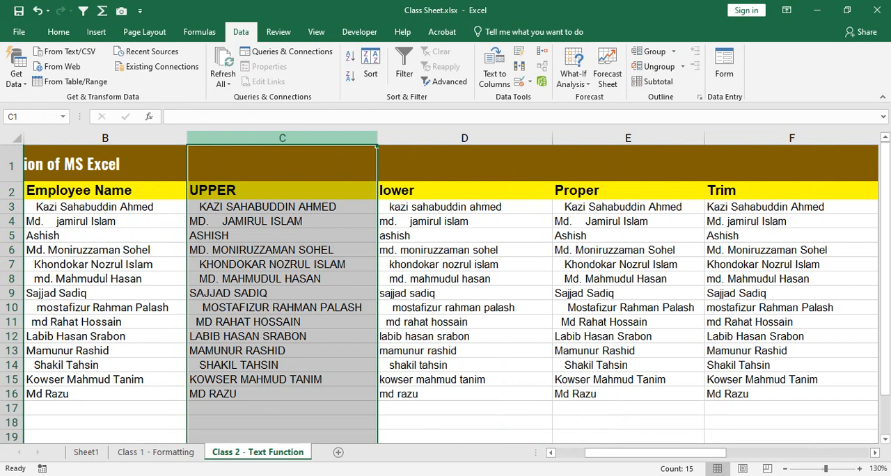
Step: Group columns C to F, from UPPER to Trim, into a column outline
left_click(282, 138)
left_click_drag(282, 138, 791, 138)
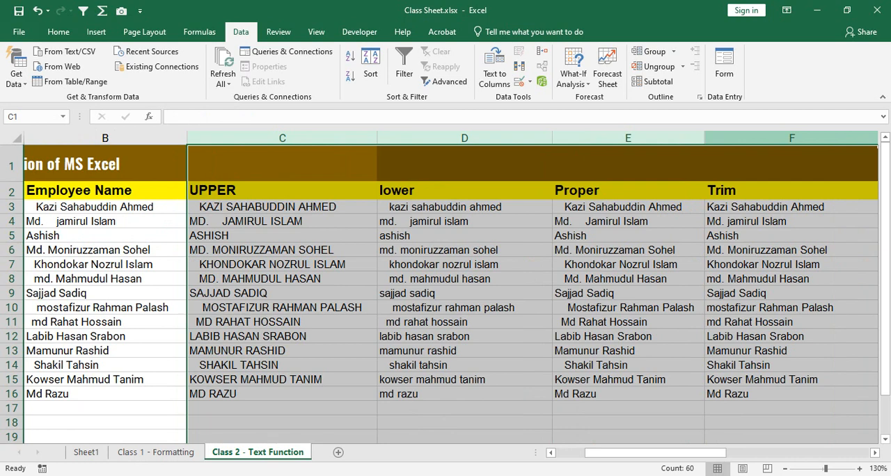
left_click(58, 31)
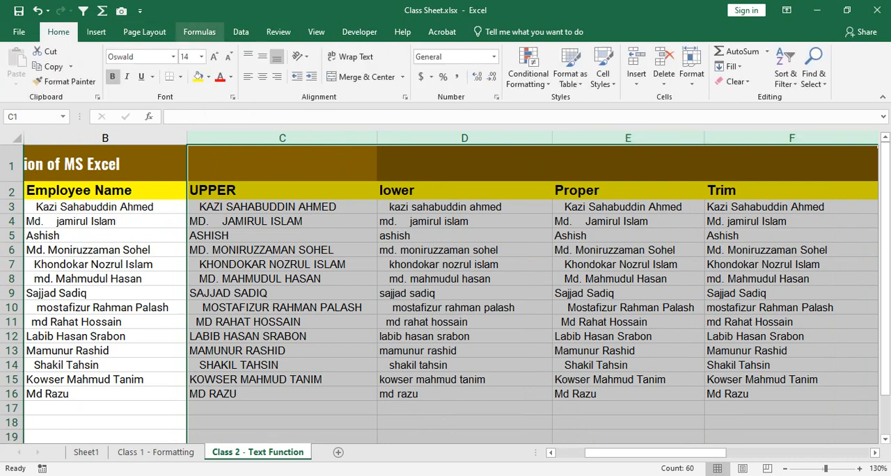
left_click(144, 31)
left_click(241, 31)
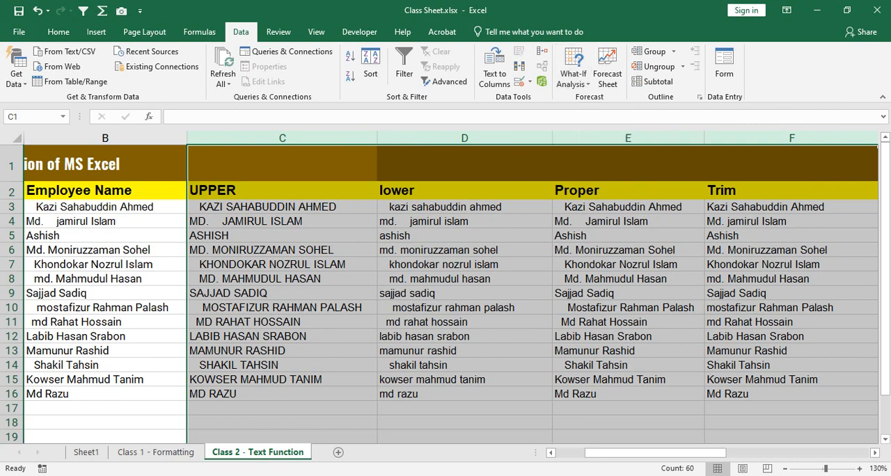
left_click(328, 221)
left_click_drag(314, 138, 780, 138)
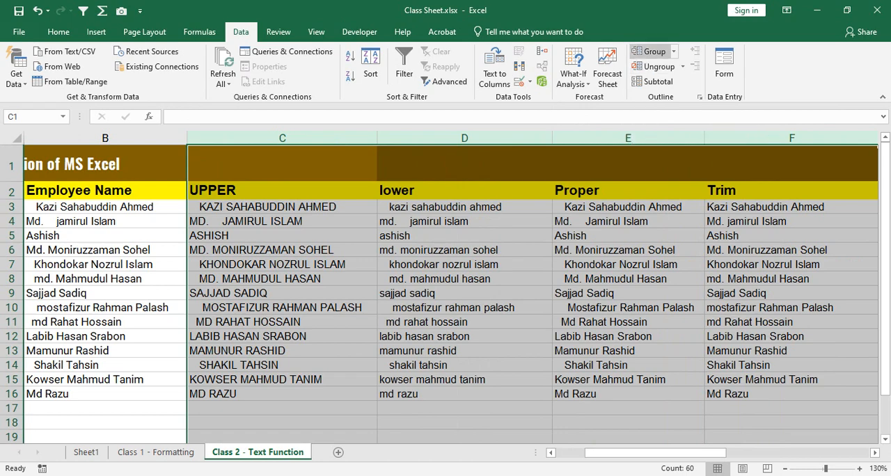
left_click(649, 51)
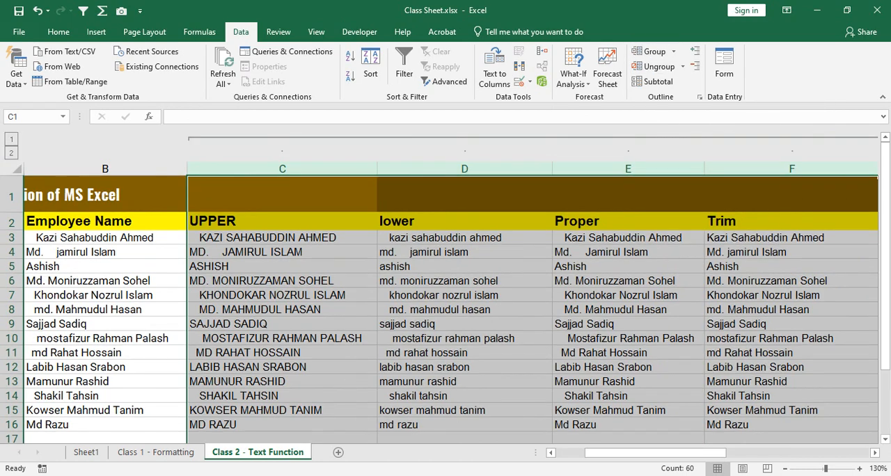
Step: Examine the outline over columns C to F and where it ends at the Proper & Trim column
left_click(465, 252)
left_click_drag(656, 452, 683, 452)
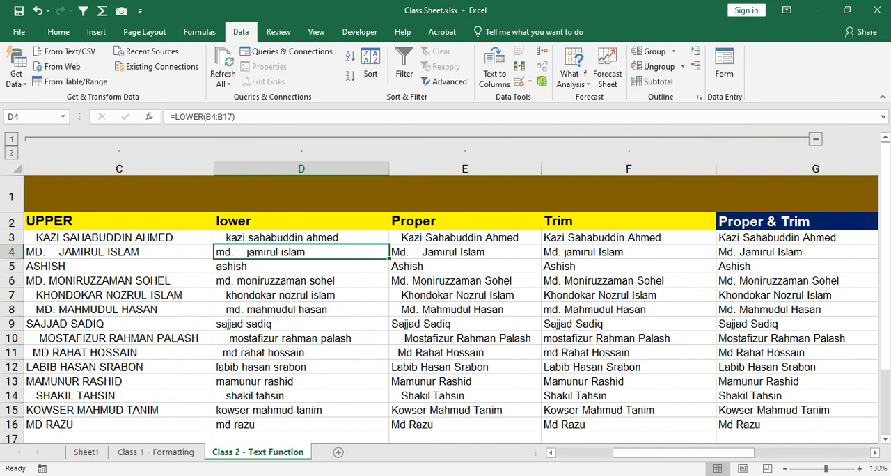
mouse_move(683, 453)
left_mouse_down()
mouse_move(659, 453)
mouse_move(683, 453)
left_mouse_up()
left_click_drag(683, 452, 656, 453)
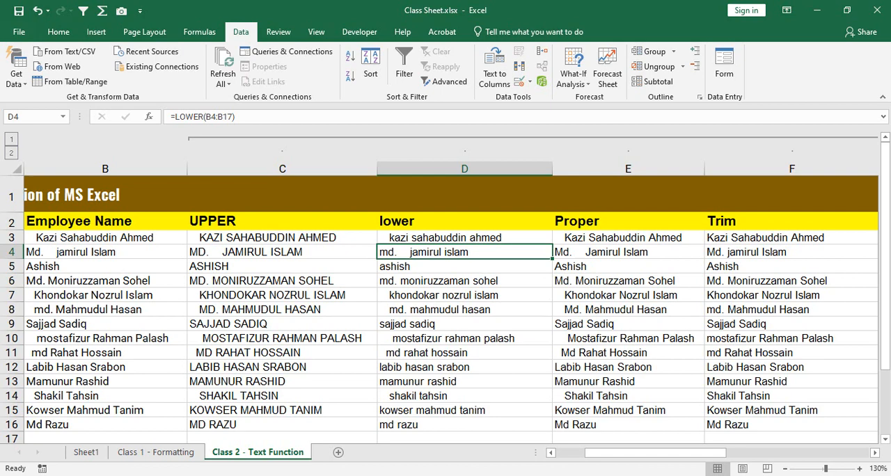
left_click_drag(656, 453, 683, 453)
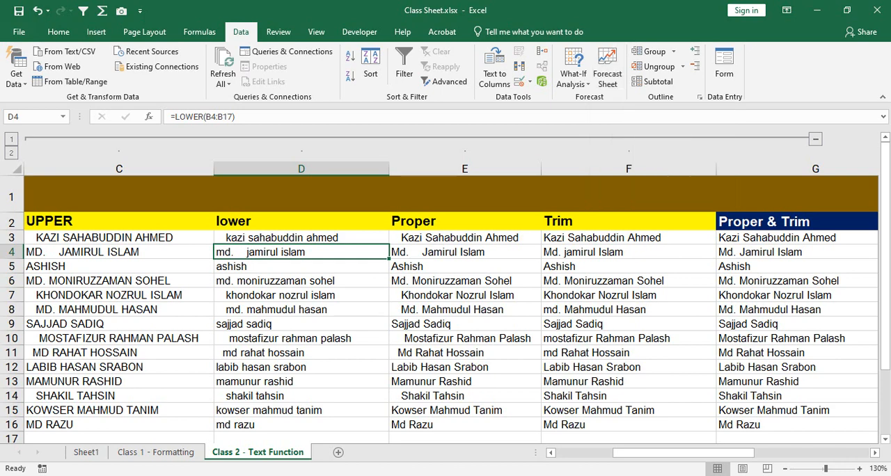
scroll(446, 299, "down", 1)
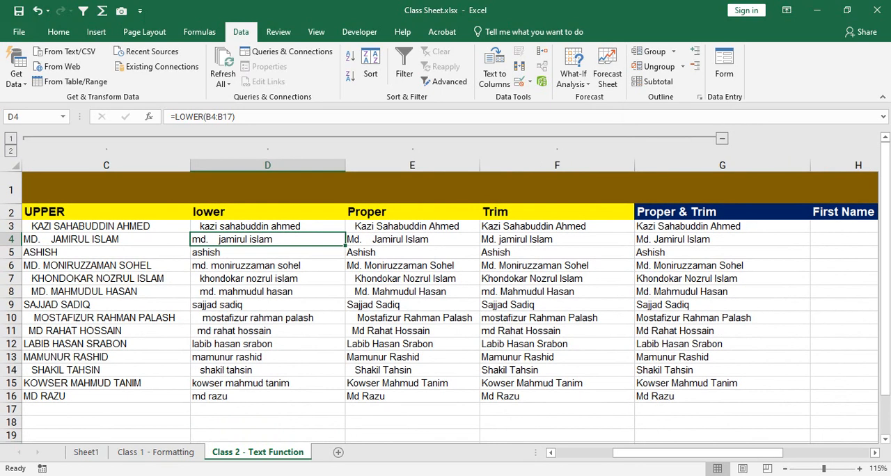
mouse_move(638, 453)
left_mouse_down()
mouse_move(626, 453)
mouse_move(636, 453)
left_mouse_up()
scroll(450, 300, "down", 1)
left_click(215, 179)
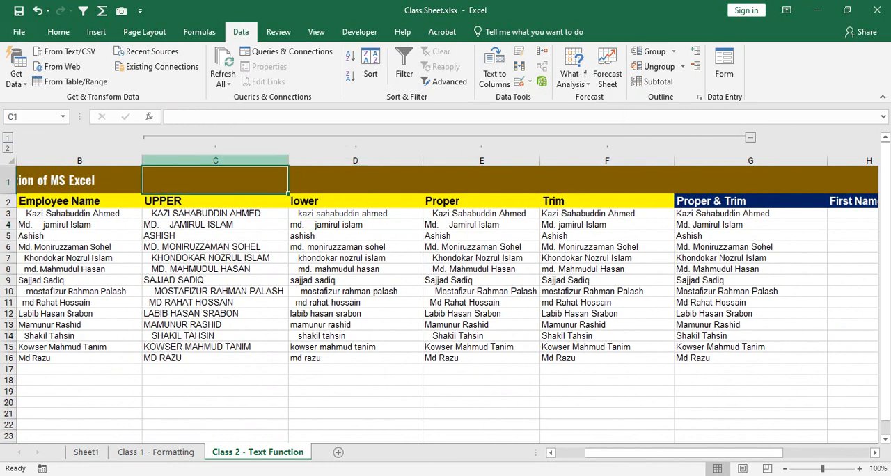
left_click_drag(215, 160, 608, 161)
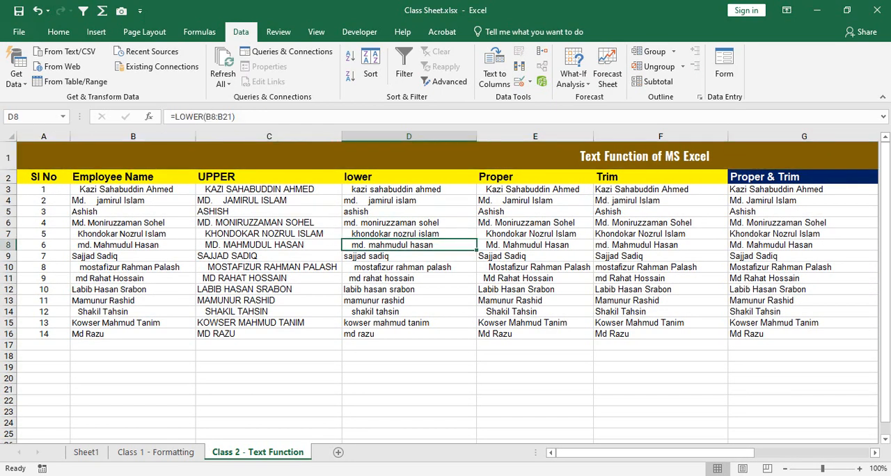
Step: Unmerge the Text Function of MS Excel title in row 1 so columns C to F are separate from it
left_click(269, 137)
left_click_drag(269, 137, 660, 137)
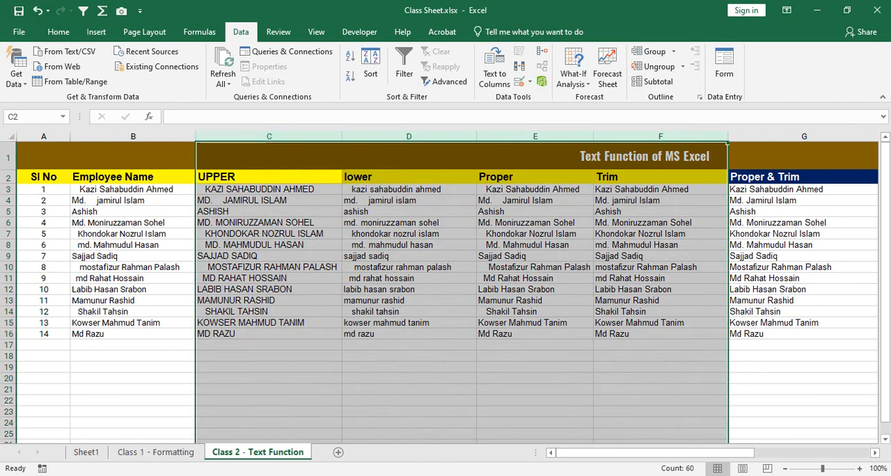
left_click(660, 156)
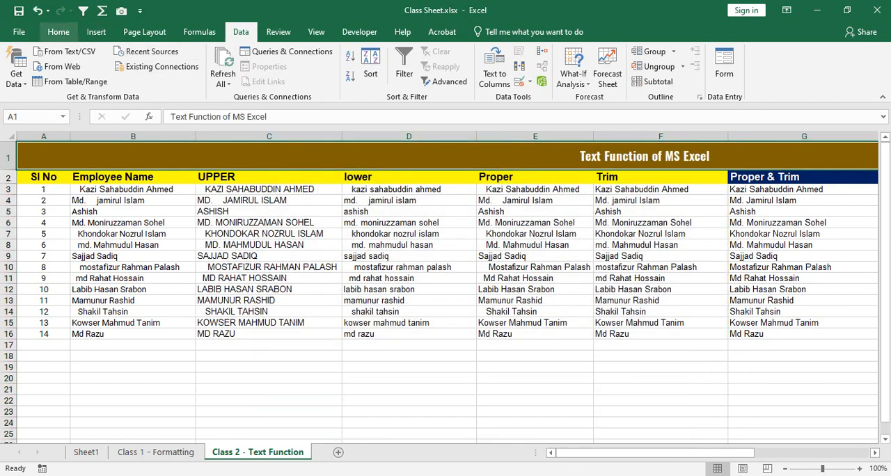
left_click(59, 32)
left_click(367, 77)
left_click(409, 177)
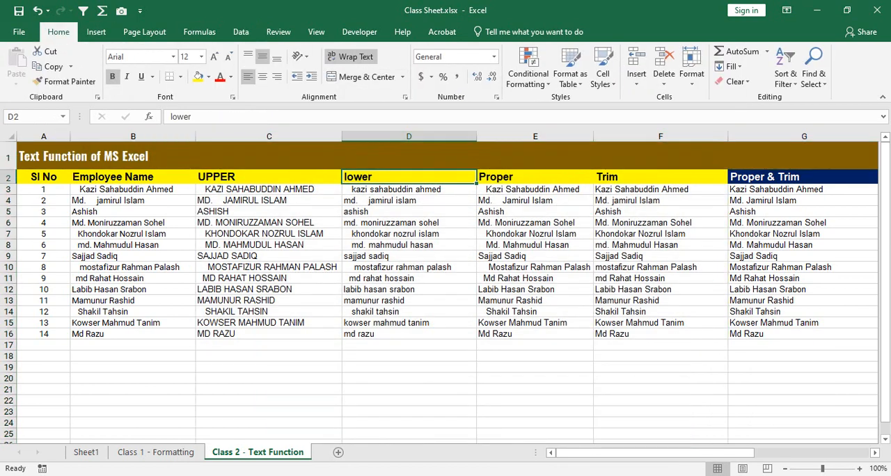
Step: Group the UPPER, lower, Proper and Trim columns C to F in an outline
left_click_drag(270, 137, 661, 137)
left_click(241, 32)
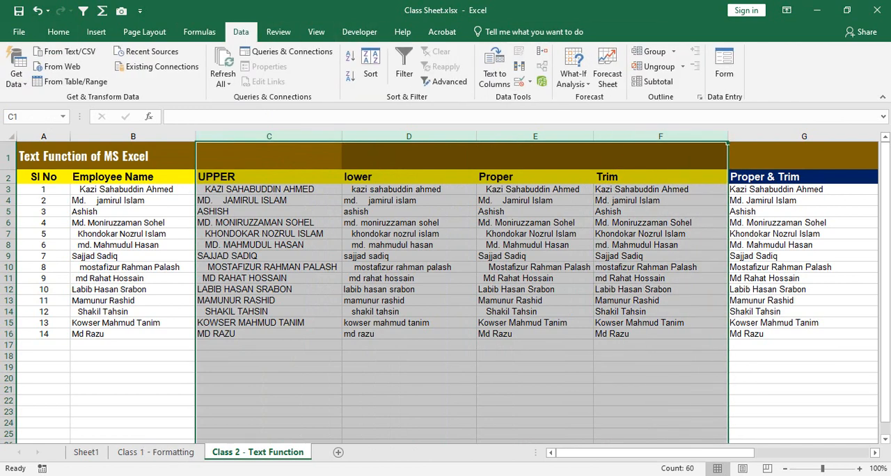
left_click(651, 52)
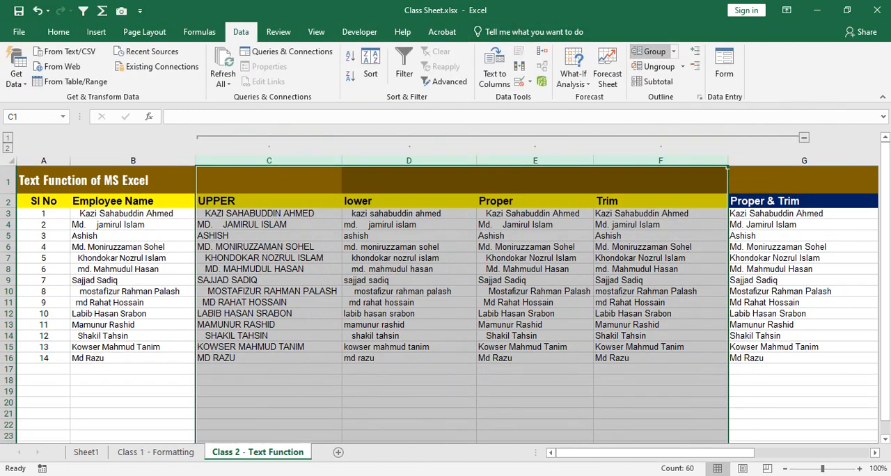
left_click(409, 201)
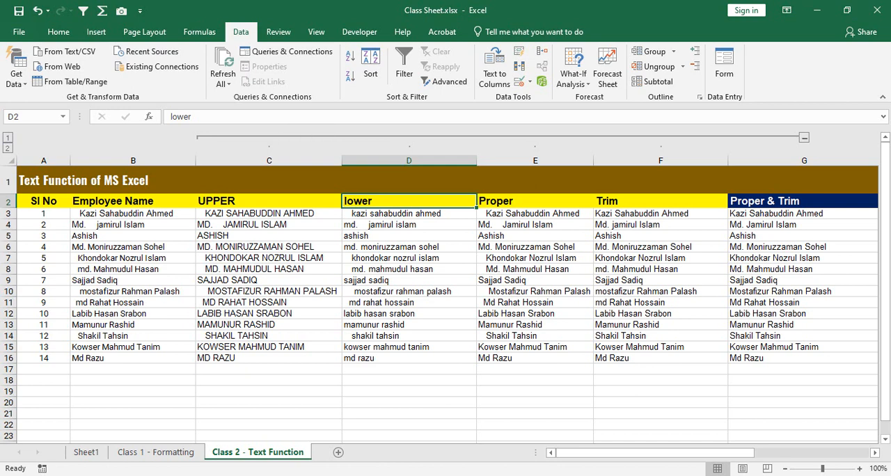
Step: Collapse and expand the grouped columns C to F several times, leaving them collapsed
left_click(804, 138)
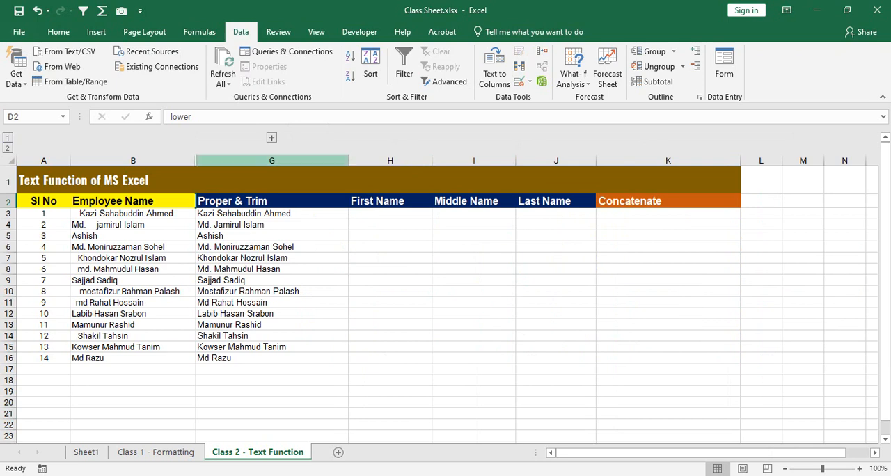
left_click(271, 137)
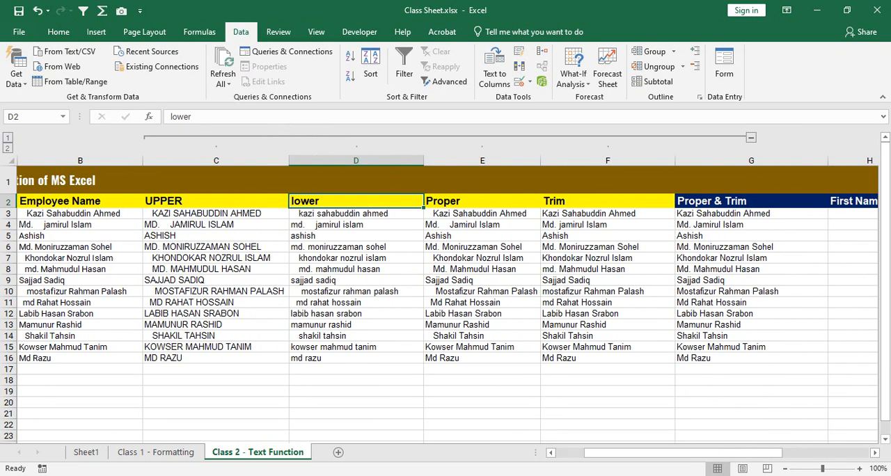
left_click(751, 138)
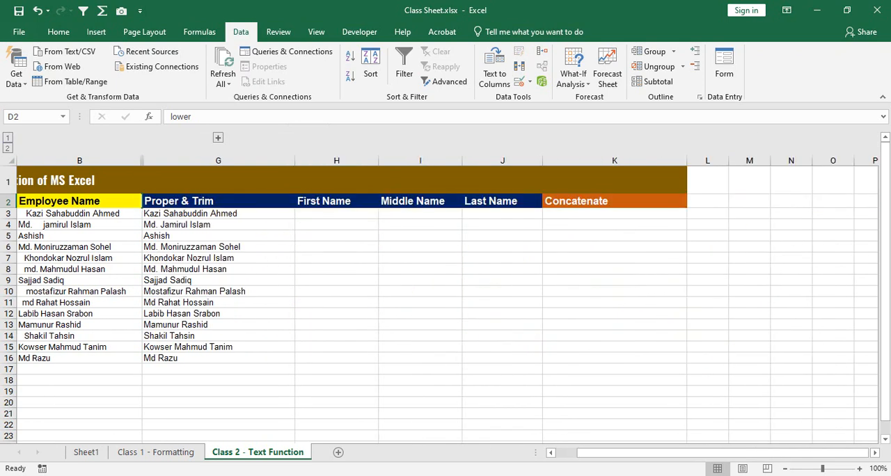
left_click(218, 137)
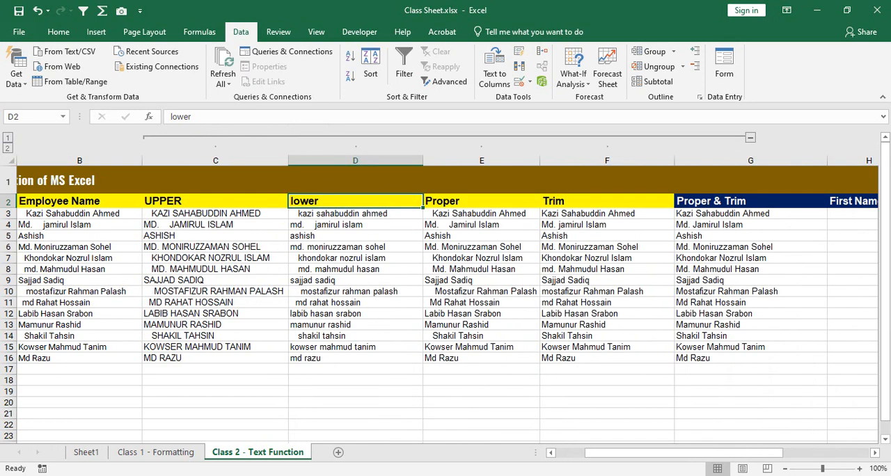
left_click(751, 138)
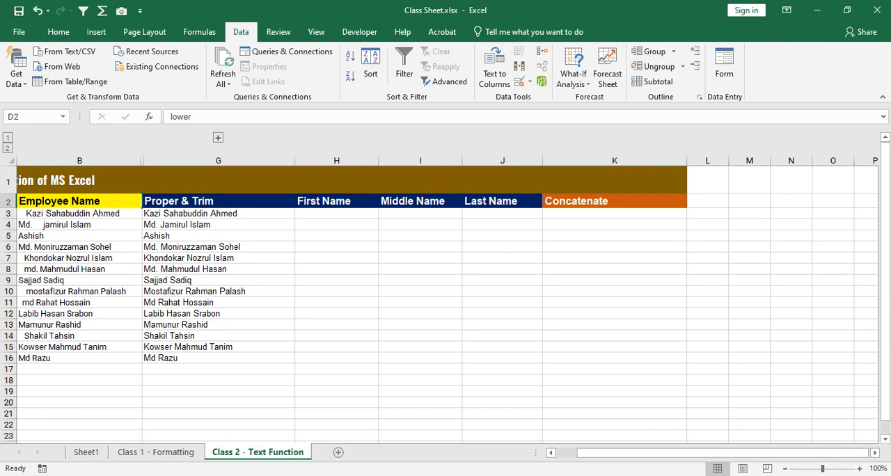
left_click(218, 138)
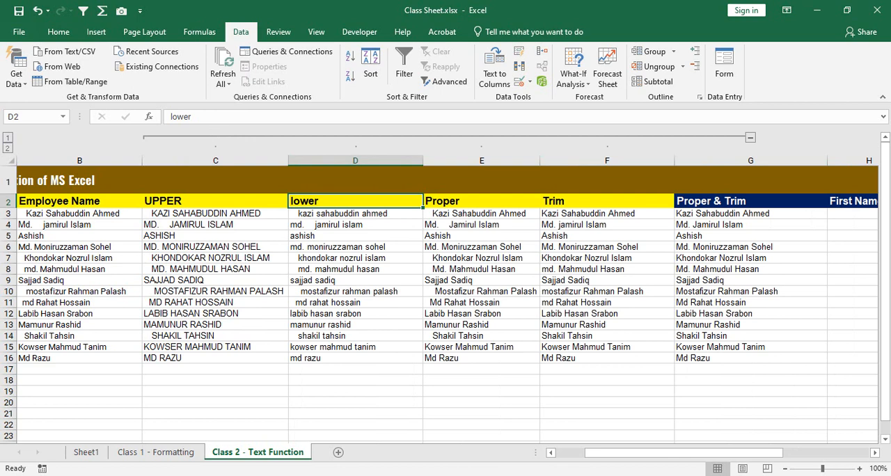
left_click(751, 138)
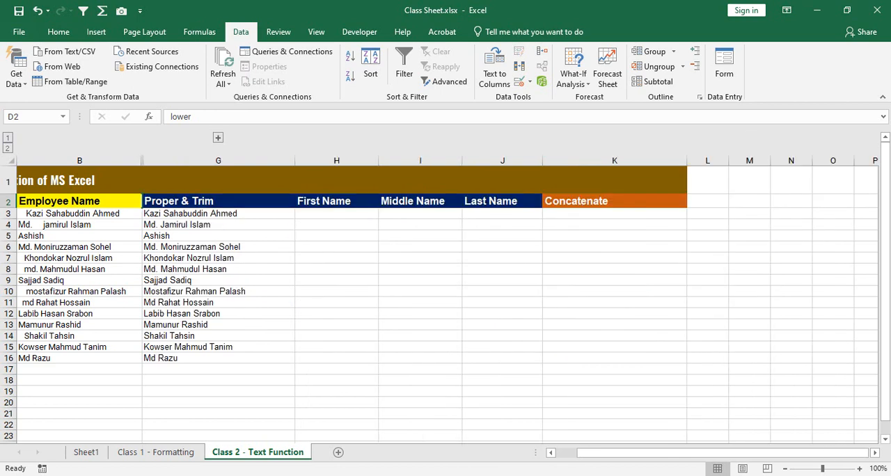
Step: Compare the Employee Name entries in B3:B16 with the Proper & Trim names in G3:G16
left_click_drag(69, 213, 70, 302)
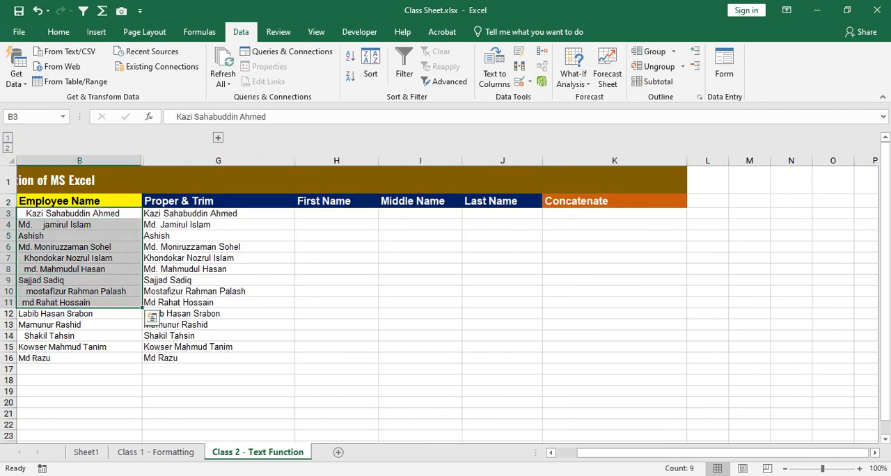
scroll(153, 317, "up", 2)
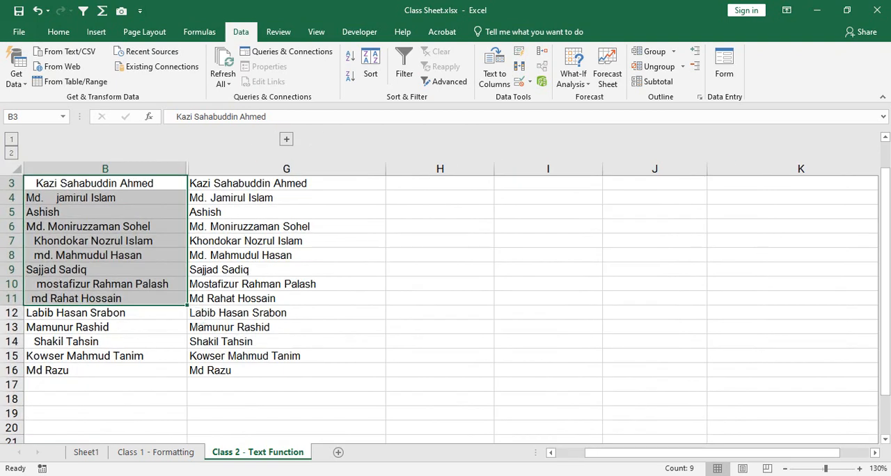
scroll(446, 306, "left", 1)
scroll(446, 306, "up", 1)
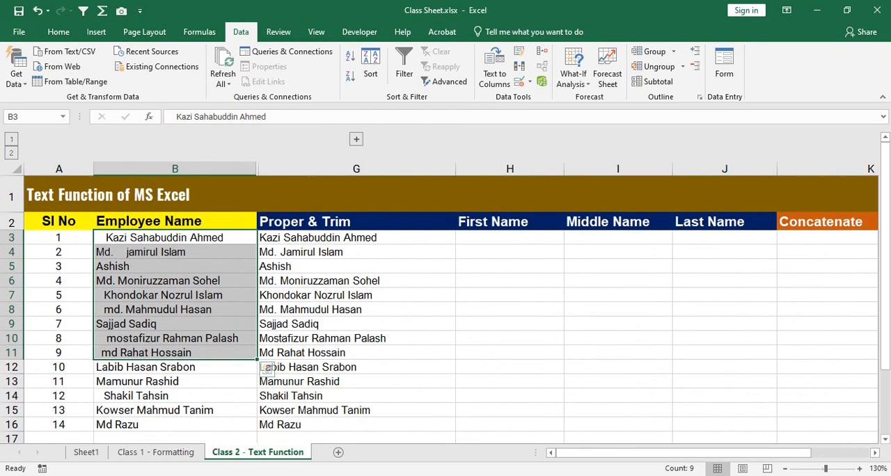
left_click(175, 238)
left_click_drag(175, 238, 175, 424)
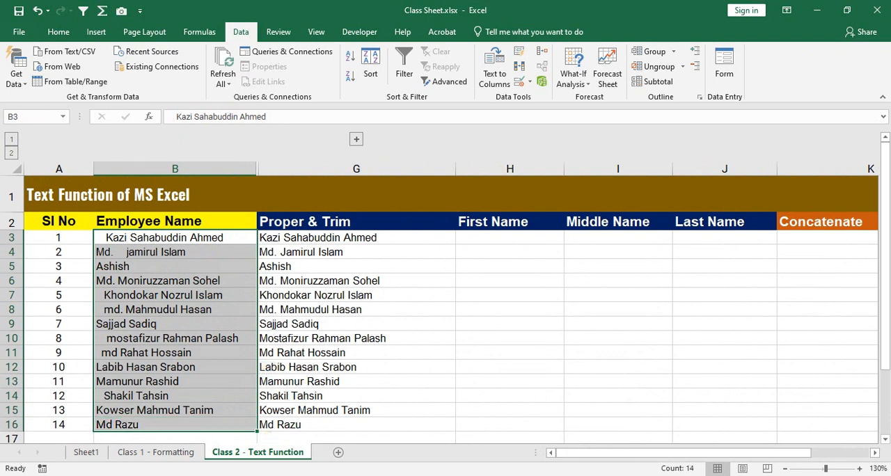
left_click_drag(356, 237, 356, 425)
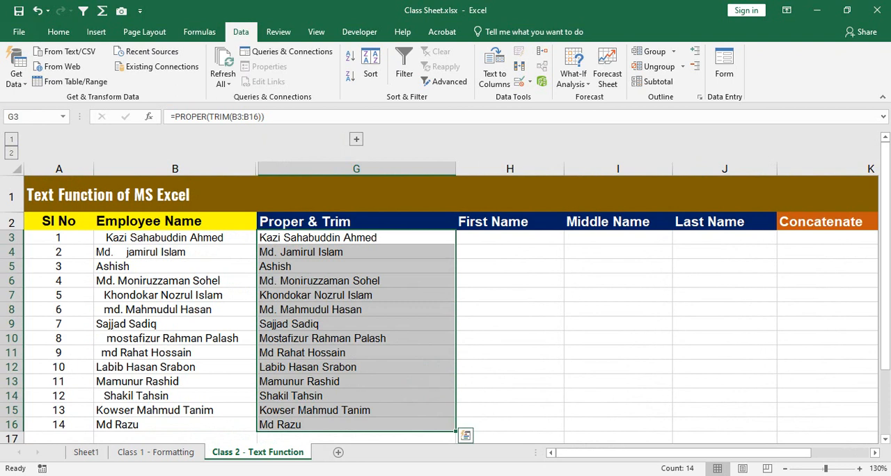
Step: Clear the employee names in B3:B16 to test the dependent Proper & Trim formulas, and undo the clearing
left_click_drag(175, 237, 174, 425)
right_click(207, 306)
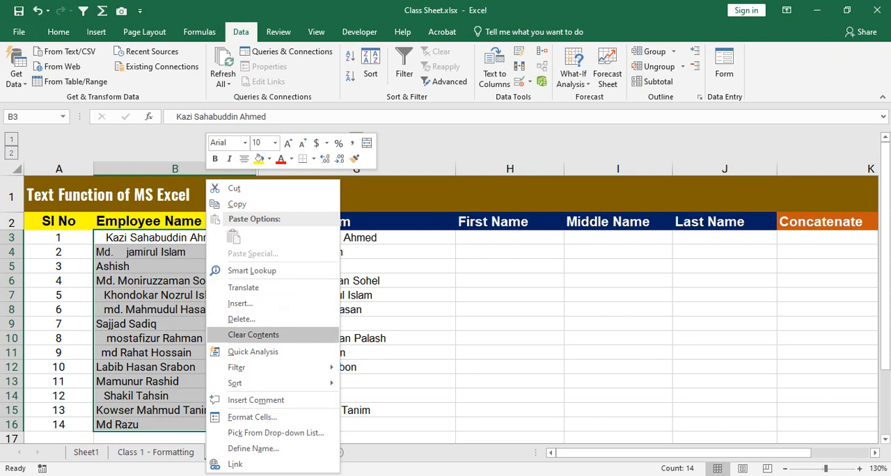
left_click(253, 334)
left_click_drag(175, 237, 174, 411)
left_click_drag(356, 238, 356, 410)
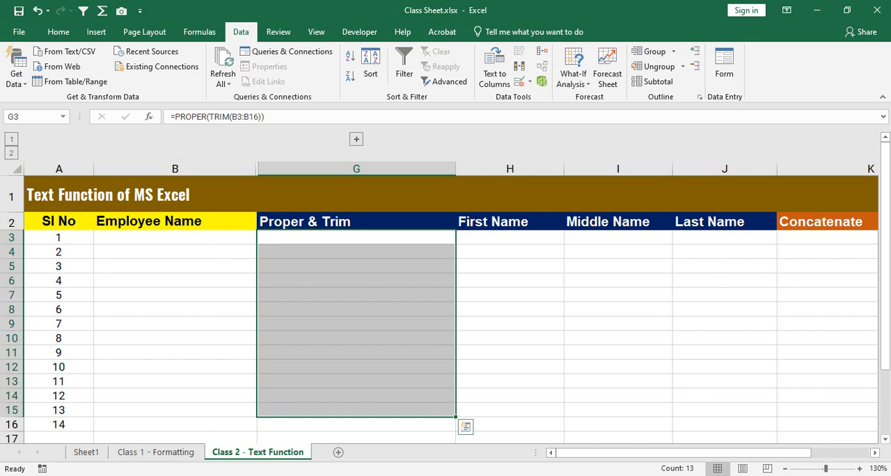
key("ctrl+z")
left_click_drag(175, 238, 175, 426)
left_click_drag(355, 237, 356, 425)
left_click(356, 282)
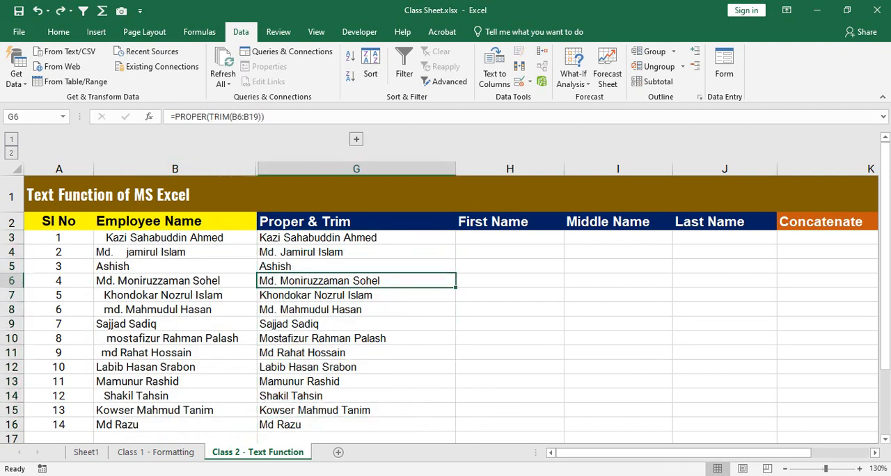
Step: Paste the Proper & Trim names in G3:G16 over themselves as values only, and spot-check the pasted cells
left_click_drag(356, 238, 356, 426)
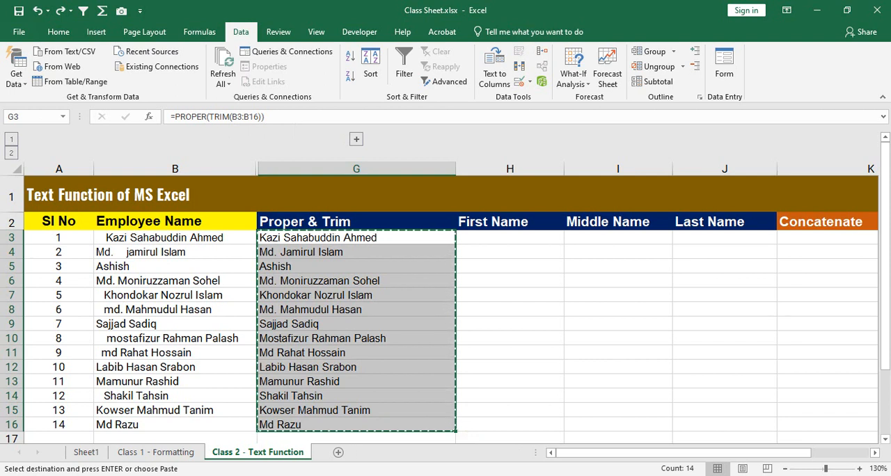
left_click_drag(356, 238, 357, 425)
key("ctrl+v")
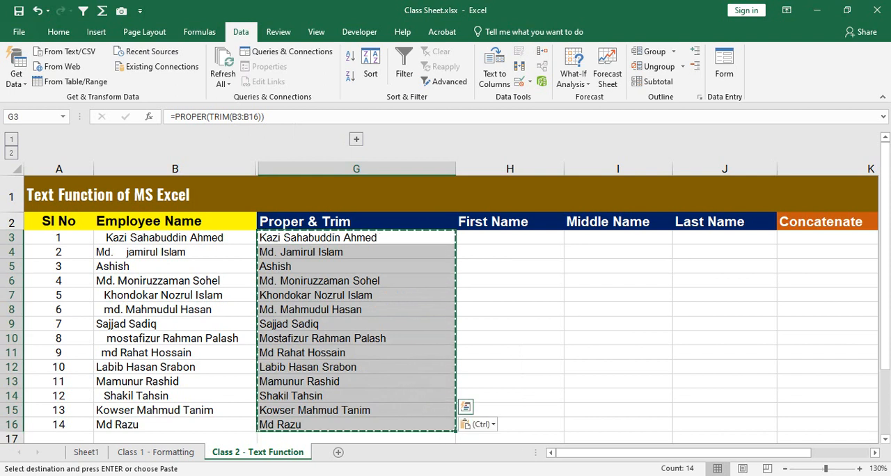
left_click_drag(356, 239, 357, 425)
right_click(406, 281)
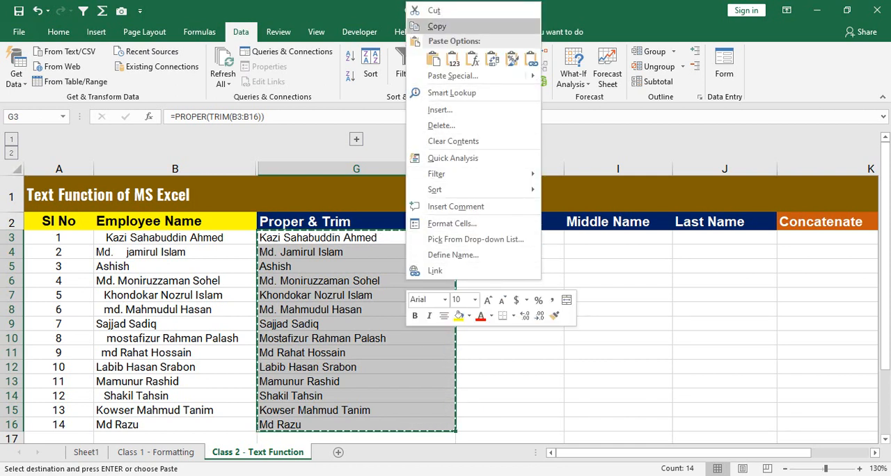
left_click(436, 26)
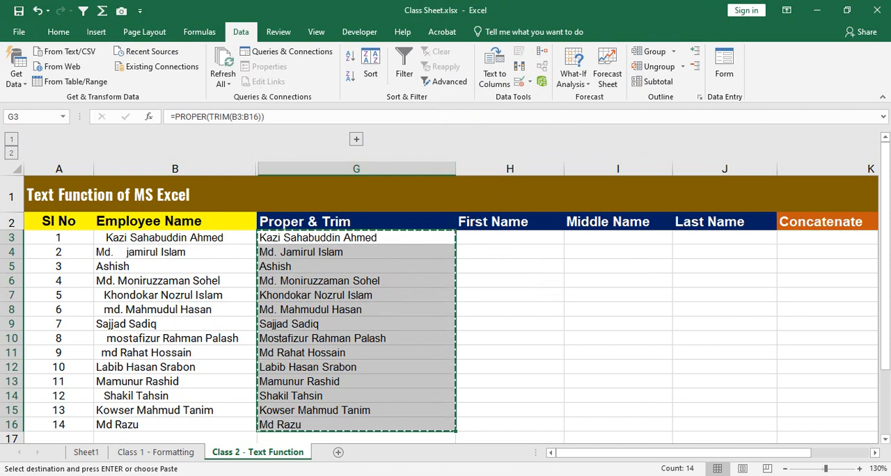
left_click_drag(313, 238, 321, 425)
key("ctrl+v")
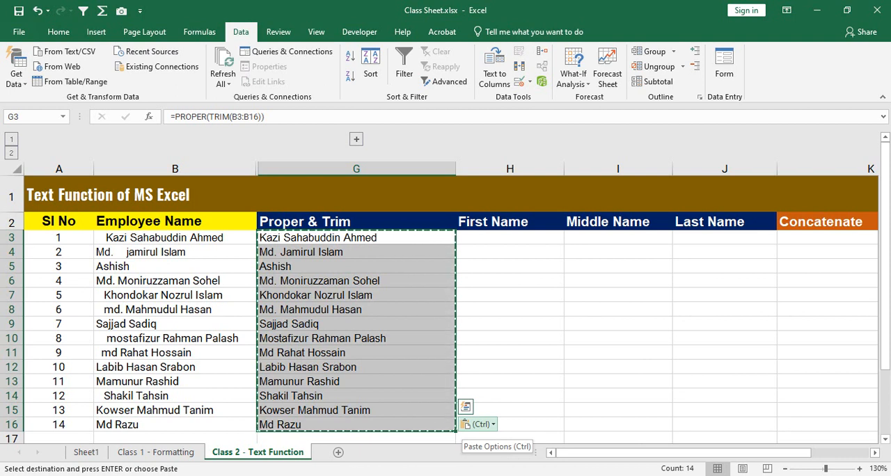
left_click(479, 425)
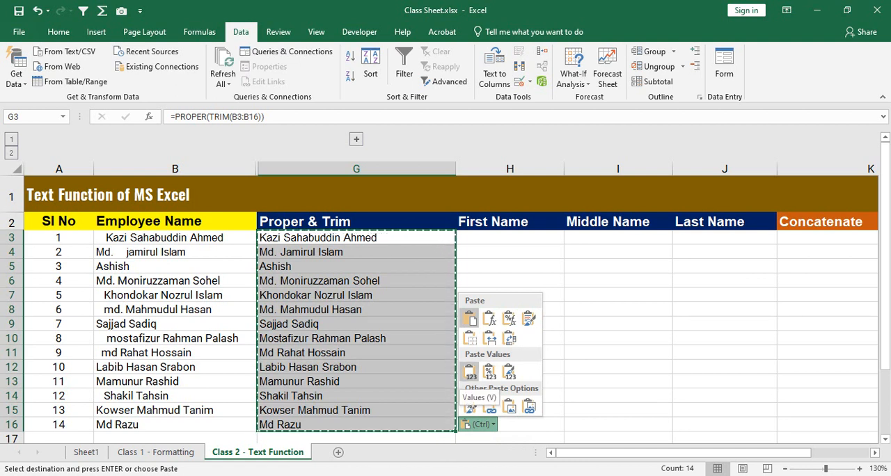
left_click(470, 373)
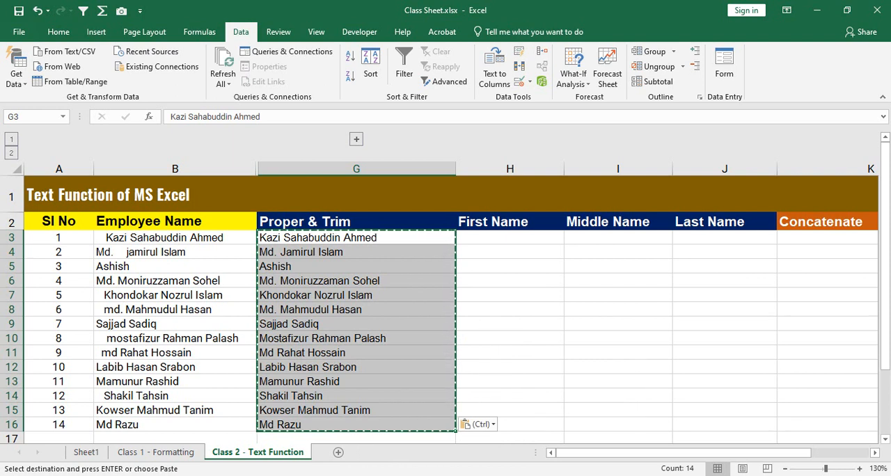
left_click(341, 295)
left_click(341, 339)
left_click(342, 381)
left_click(341, 295)
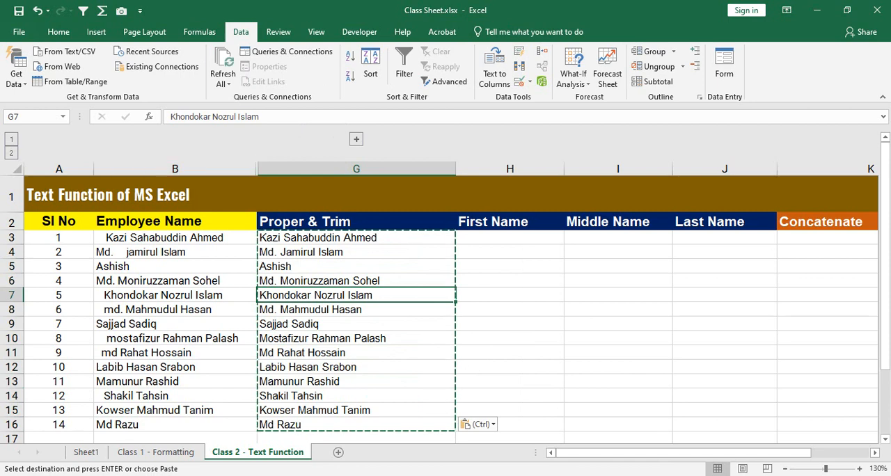
Step: Undo the values-only paste in the Proper & Trim cells G3:G16 and cancel the copy selection
left_click_drag(174, 237, 174, 423)
right_click(193, 377)
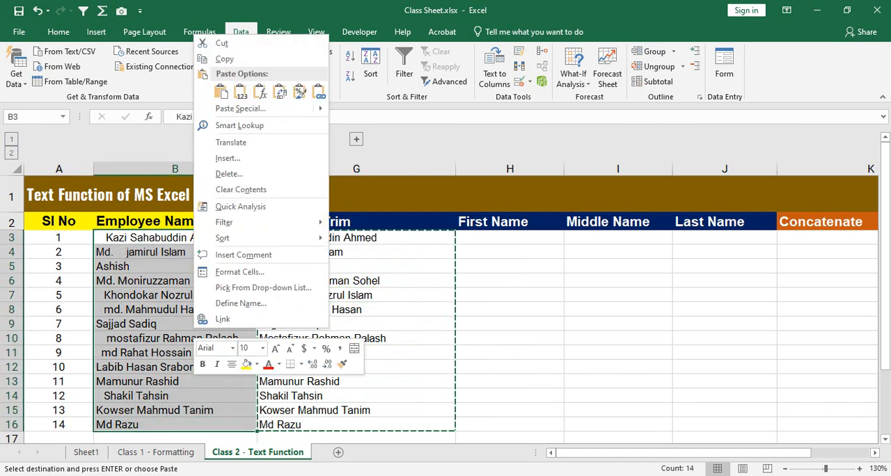
left_click(241, 92)
key("ctrl+z")
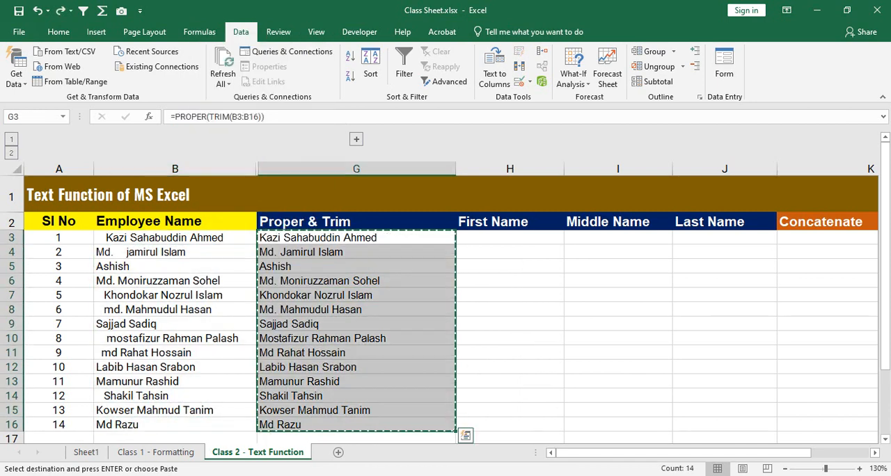
left_click(356, 295)
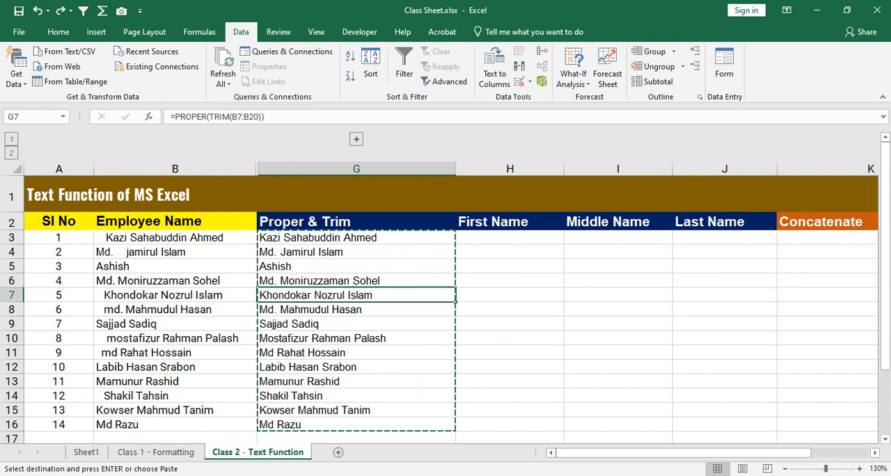
key("Escape")
Step: Copy the Proper & Trim formulas in G3:G16 and paste them back in place as values only
left_click_drag(356, 238, 356, 425)
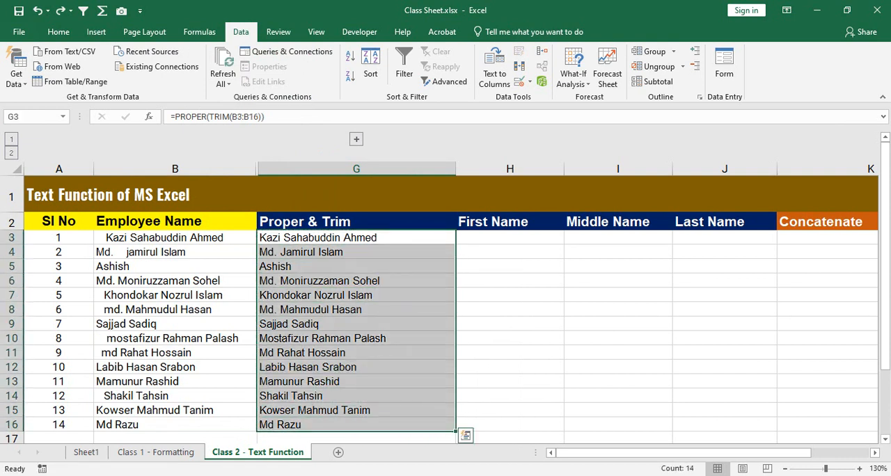
left_click_drag(174, 238, 175, 425)
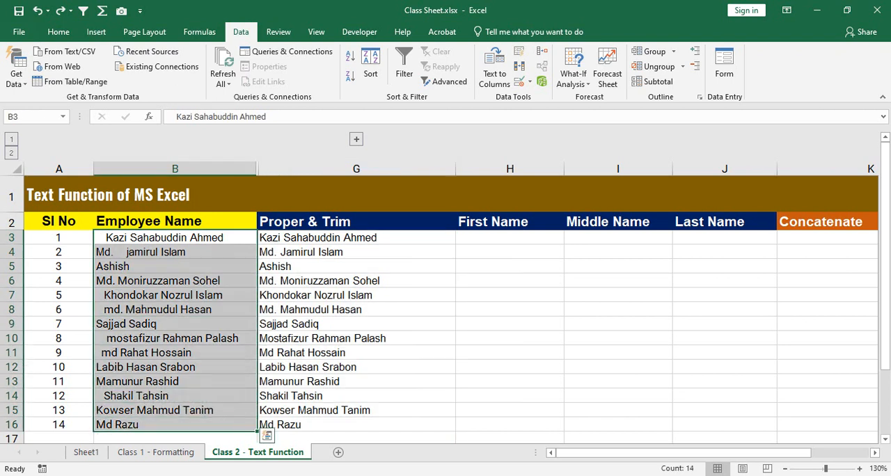
left_click_drag(356, 238, 356, 424)
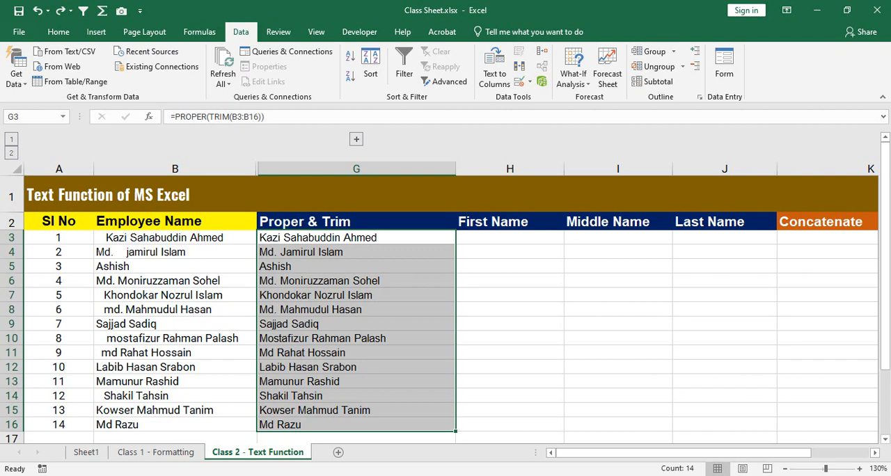
key("ctrl+c")
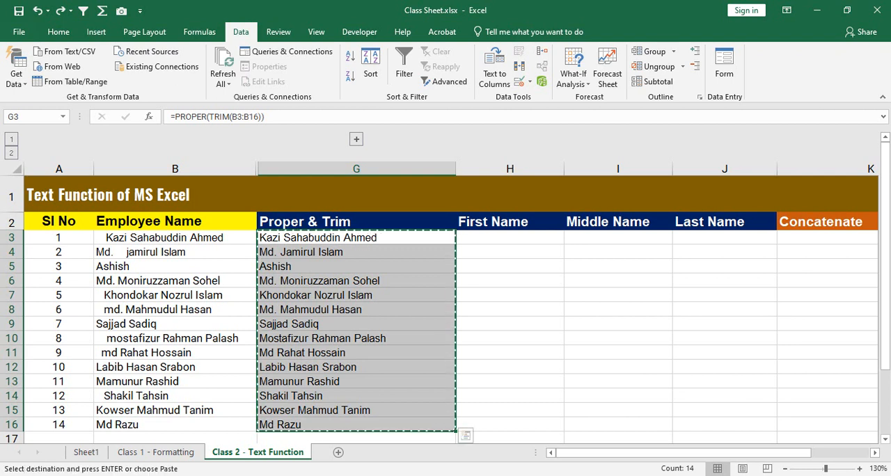
left_click(356, 238)
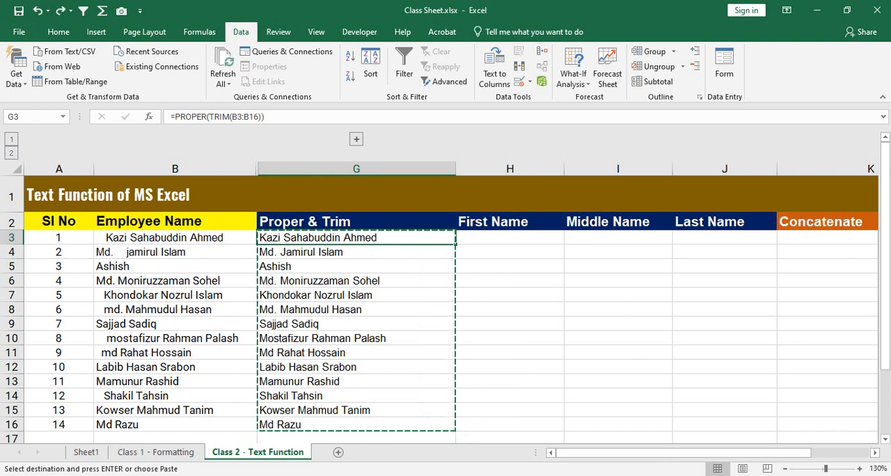
left_click_drag(356, 238, 356, 425)
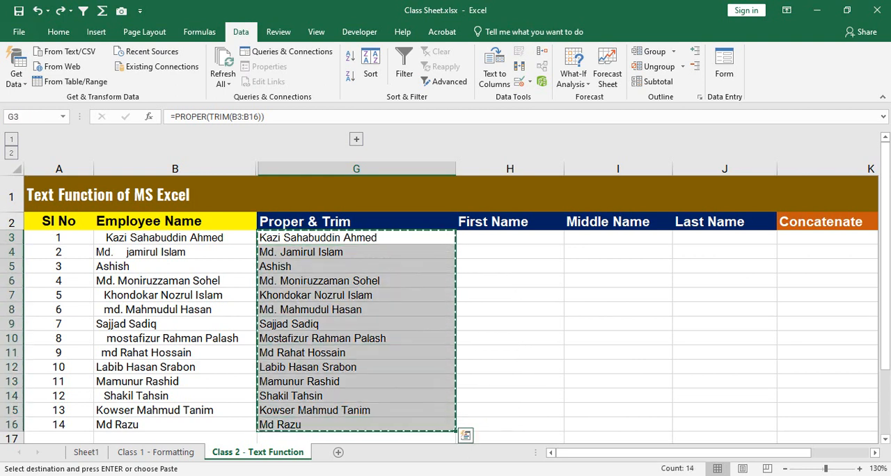
key("ctrl+v")
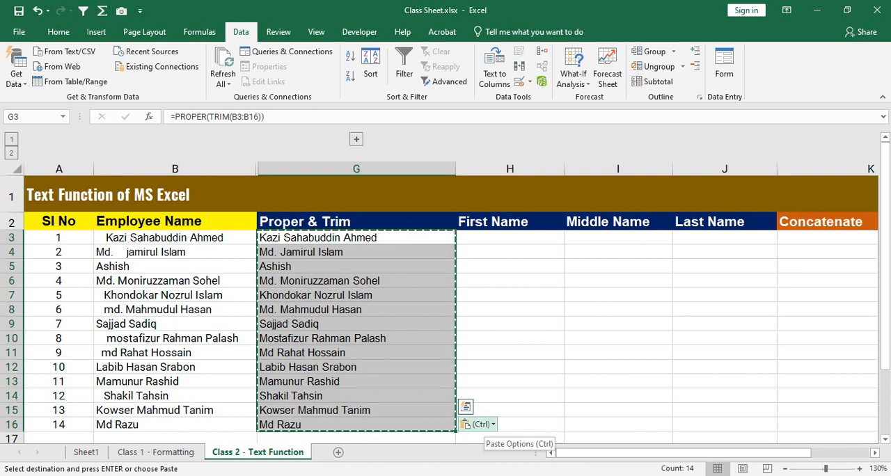
left_click(479, 424)
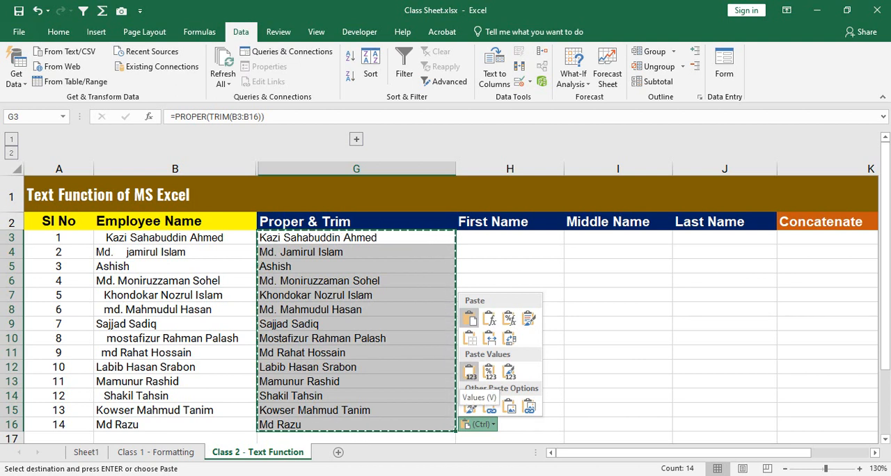
left_click(470, 373)
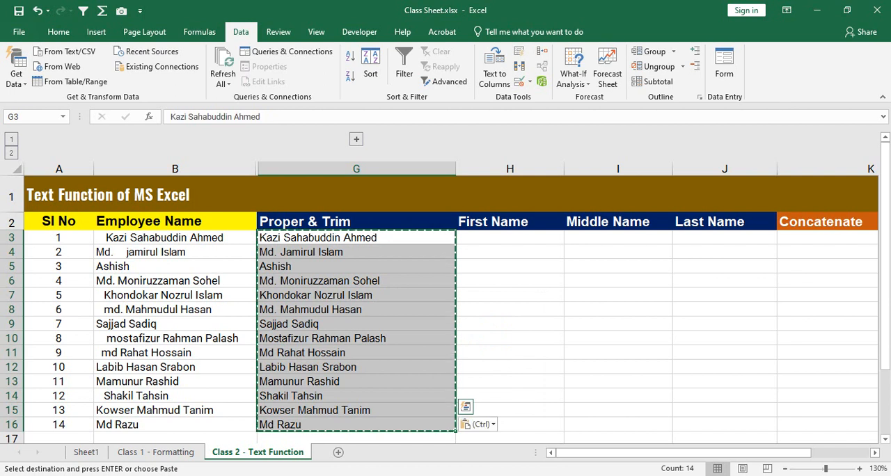
Step: Check individual Proper & Trim cells between G3 and G14 to see whether they hold formulas or plain text
left_click(356, 296)
left_click(356, 323)
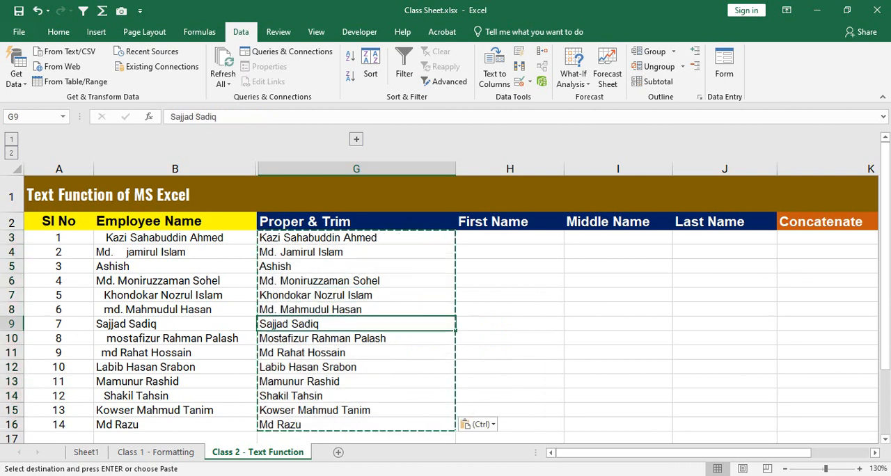
left_click(356, 353)
left_click(357, 281)
left_click(356, 353)
key("Escape")
left_click(357, 282)
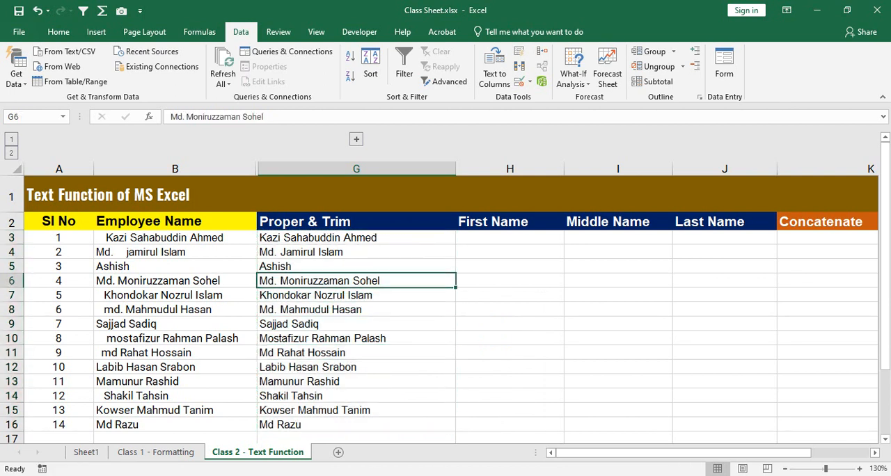
left_click(356, 367)
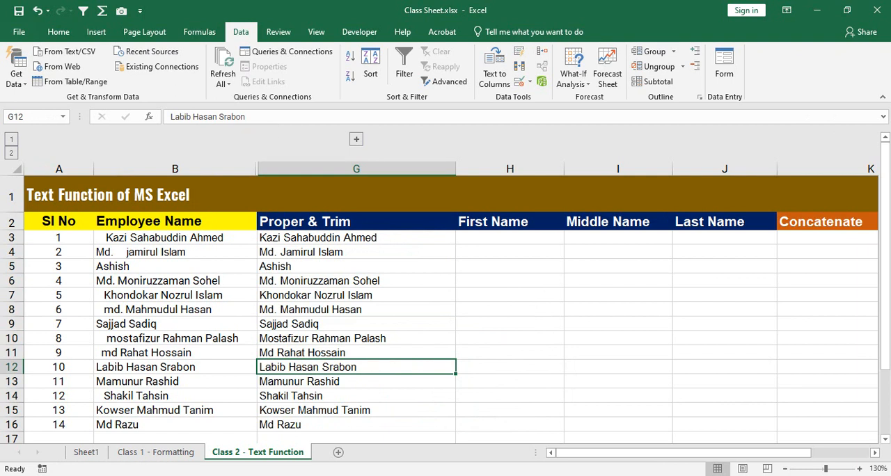
left_click(334, 281)
left_click(334, 239)
left_click(334, 281)
left_click(334, 339)
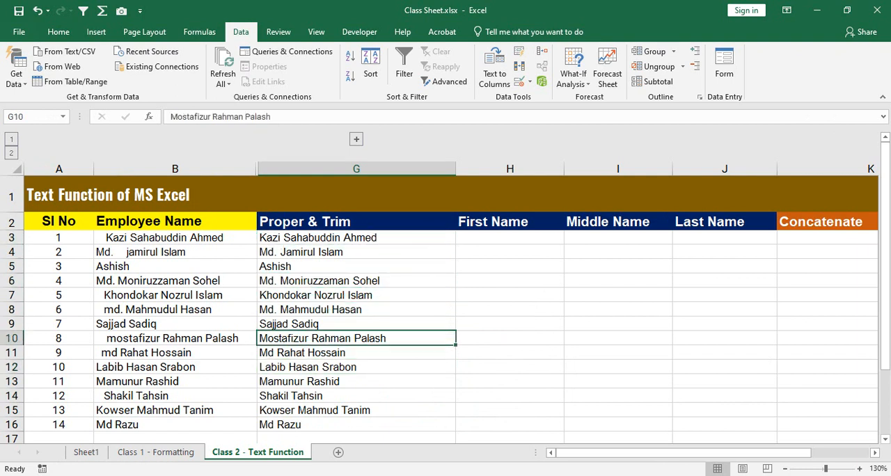
key("Down")
key("Down")
key("Down")
key("Down")
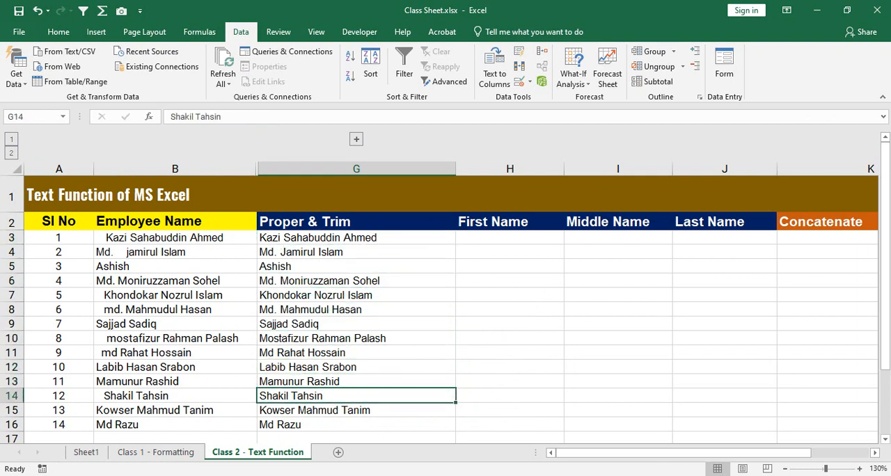
Step: Clear the contents of the Employee Name cells B3:B16 and check the Proper & Trim entry in G3
left_click_drag(202, 237, 202, 425)
right_click(211, 323)
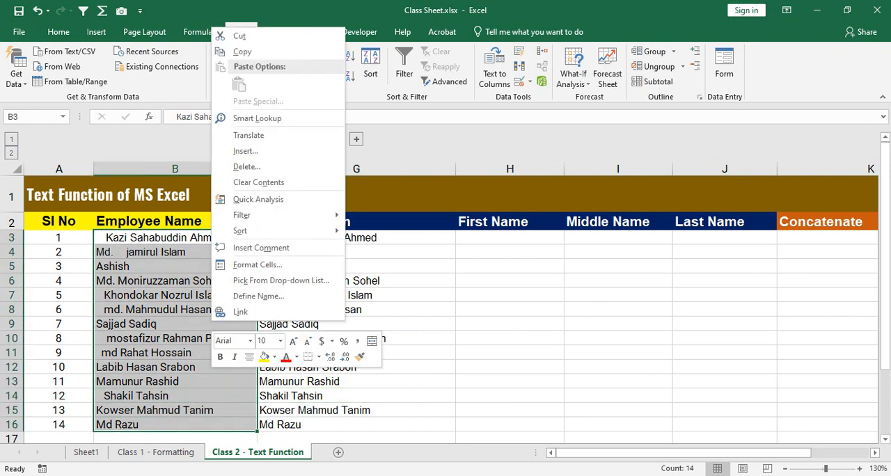
left_click(258, 182)
left_click(174, 281)
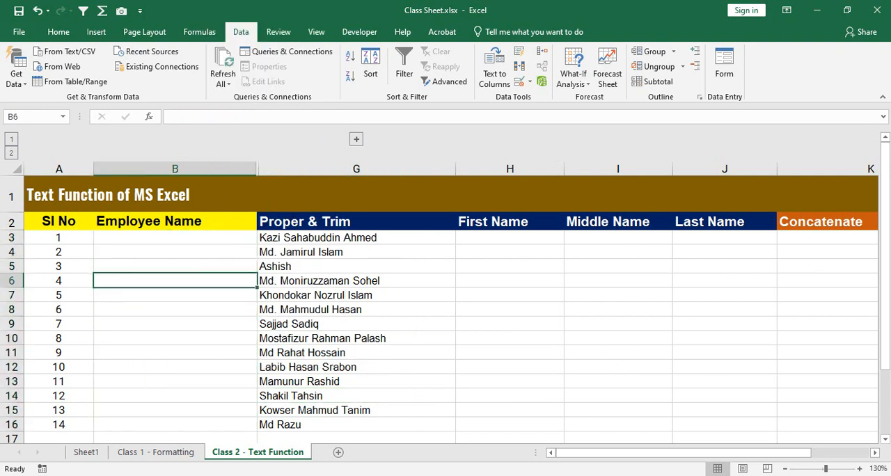
left_click(356, 237)
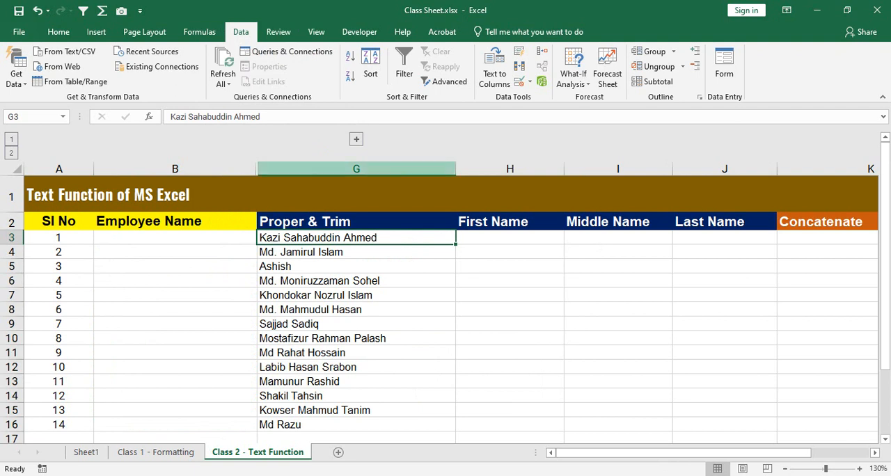
Step: Expand the grouped columns C to F, inspect their source-dependent formula cells, and collapse the group again
left_click(357, 140)
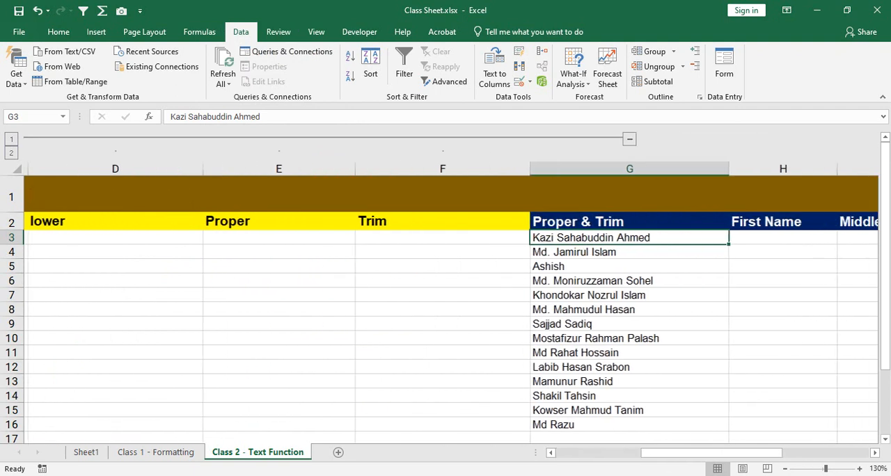
left_click_drag(275, 252, 276, 353)
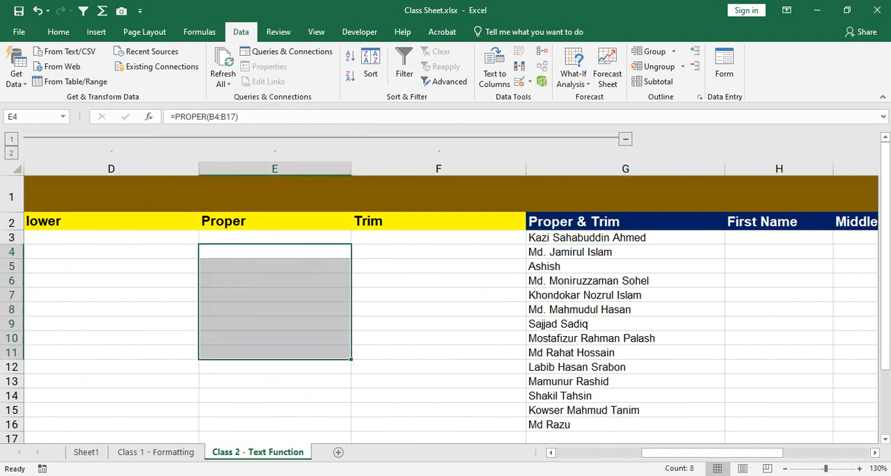
left_click_drag(670, 453, 613, 452)
left_click_drag(282, 237, 668, 396)
left_click_drag(647, 453, 703, 453)
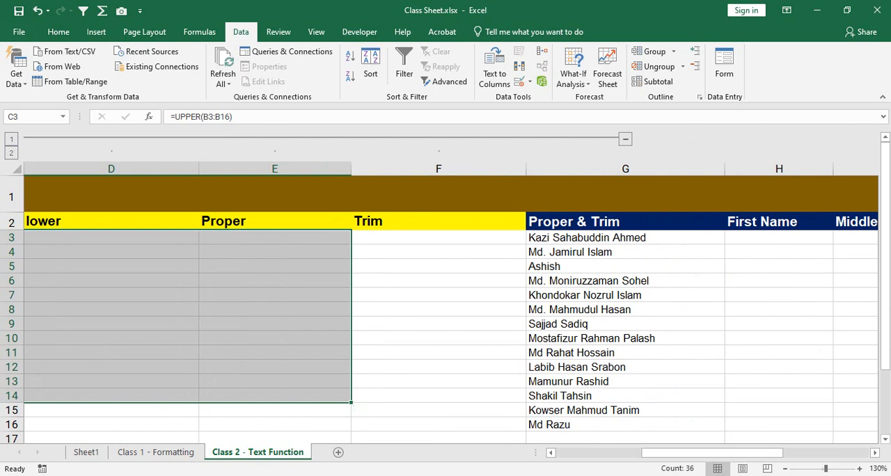
left_click(625, 139)
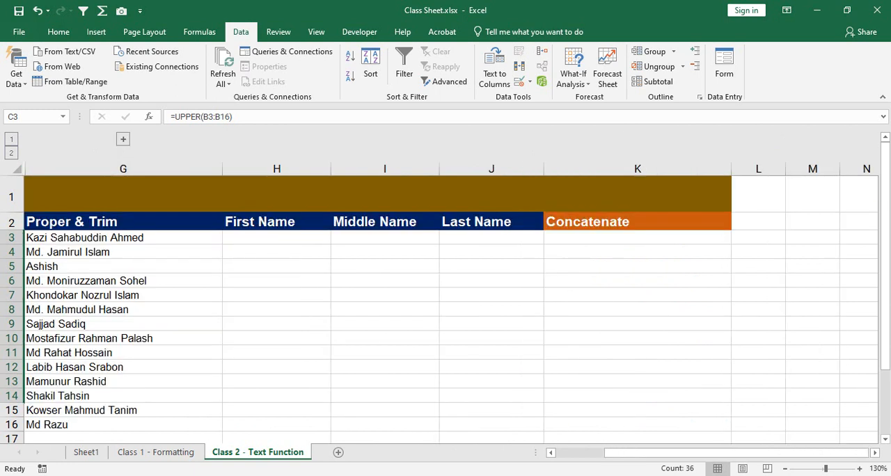
left_click_drag(696, 453, 644, 453)
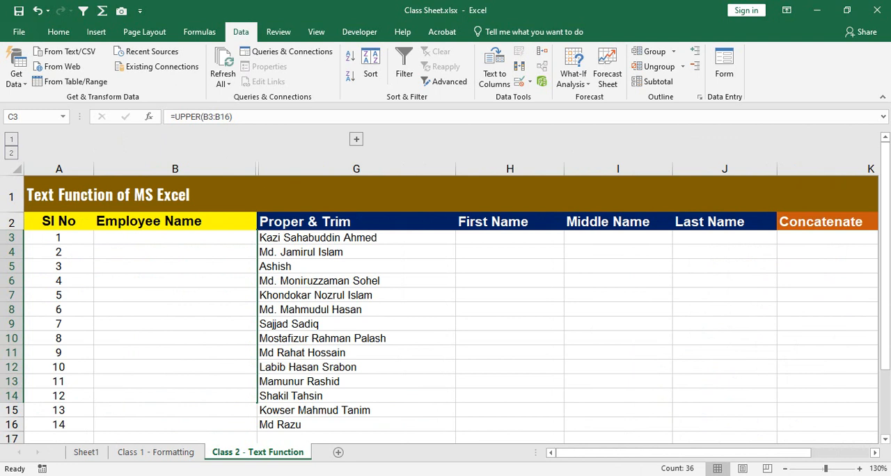
Step: Switch to the Google Meet call to check it, and return to the Excel workbook
left_click(397, 475)
left_click(334, 436)
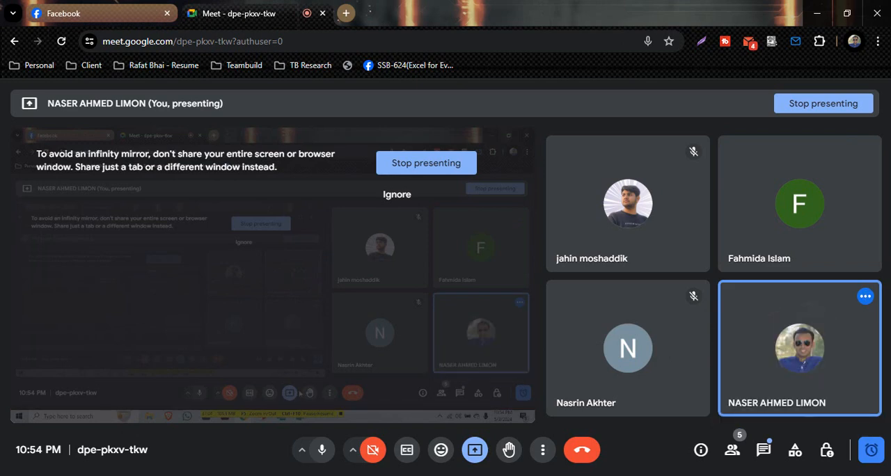
left_click(496, 475)
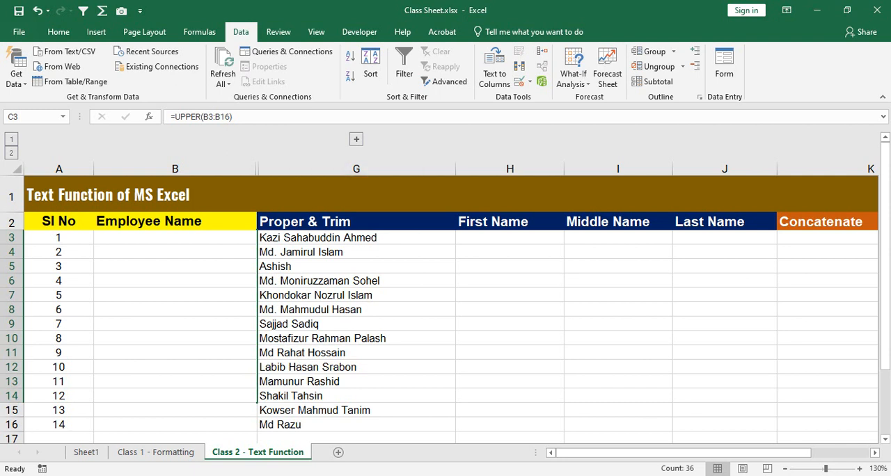
Step: Compare the Proper & Trim entries in G3:G16 with the emptied Employee Name cells B3:B16
left_click_drag(355, 238, 356, 425)
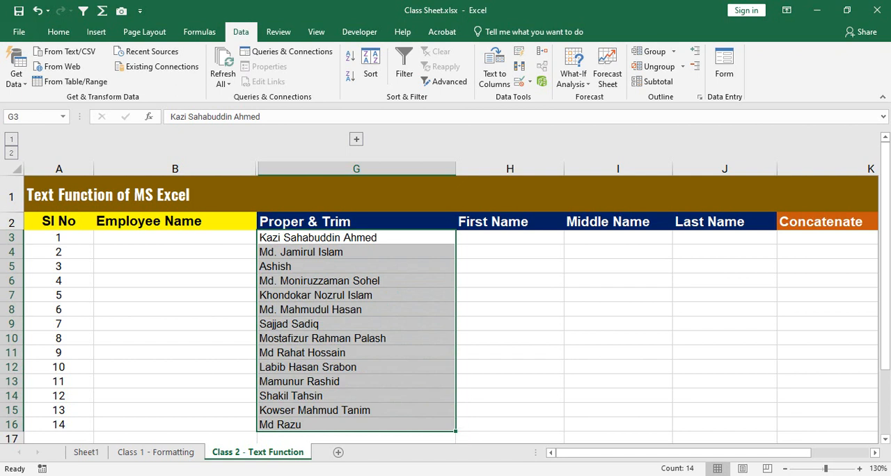
left_click(357, 238)
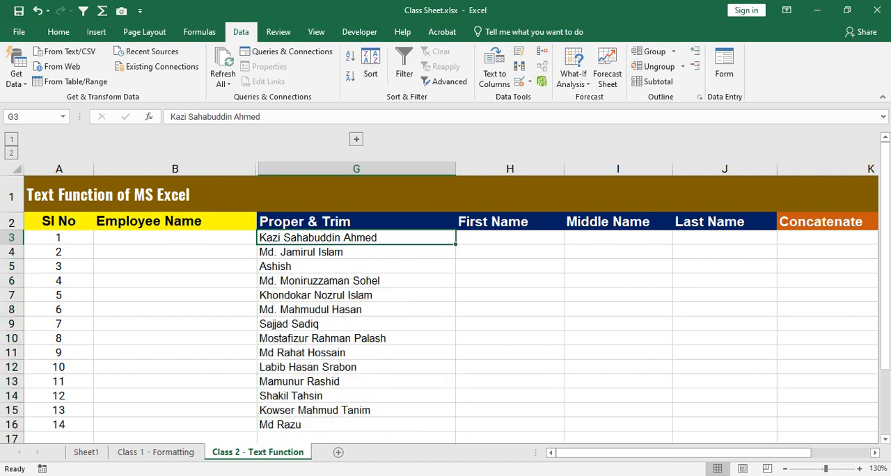
left_click_drag(357, 237, 357, 425)
left_click_drag(174, 221, 175, 281)
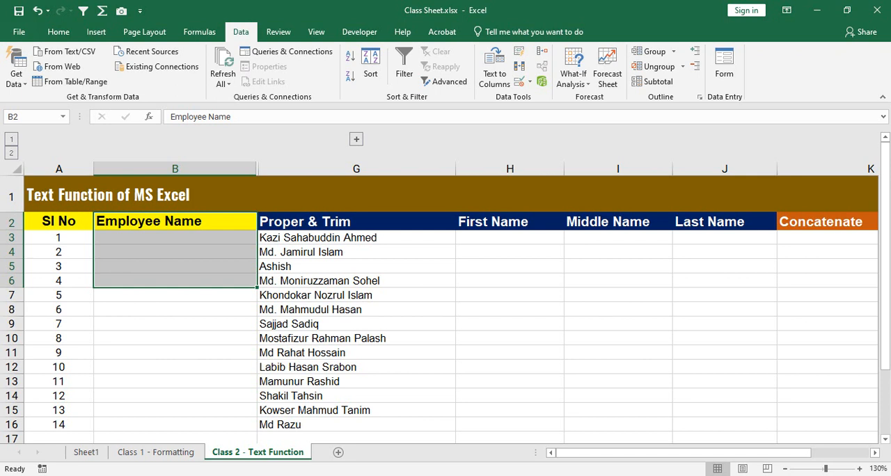
left_click(175, 267)
left_click_drag(175, 238, 175, 425)
left_click_drag(357, 238, 356, 425)
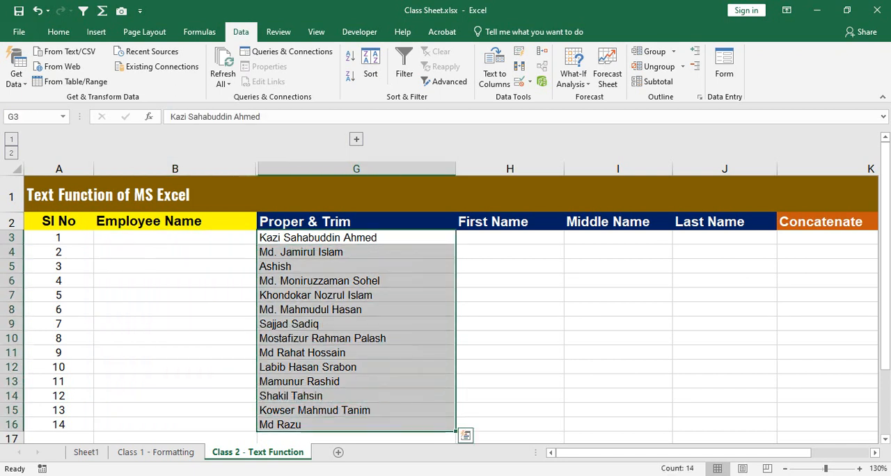
key("ctrl+q")
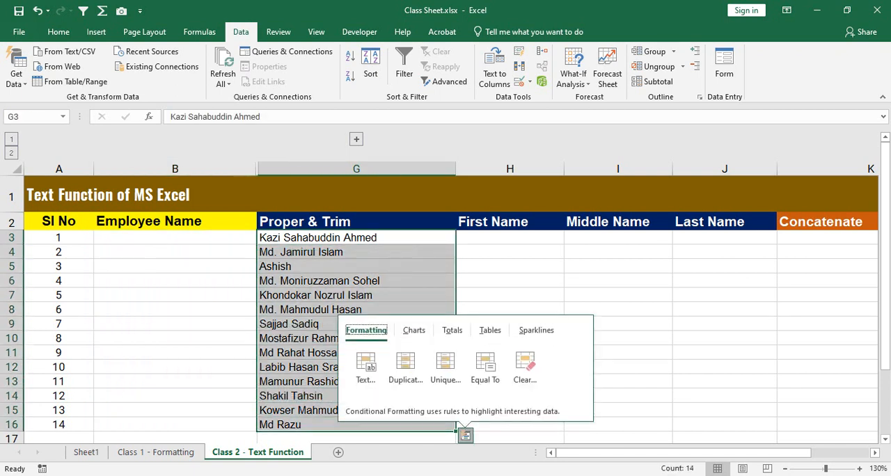
left_click(356, 238)
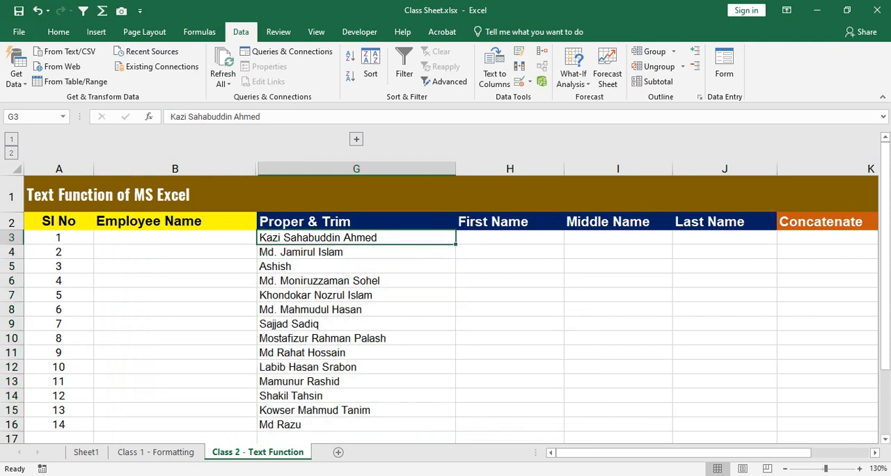
Step: Move the Proper & Trim names from G3:G16 into the Employee Name column, starting at B3
left_click_drag(357, 238, 356, 424)
key("ctrl+c")
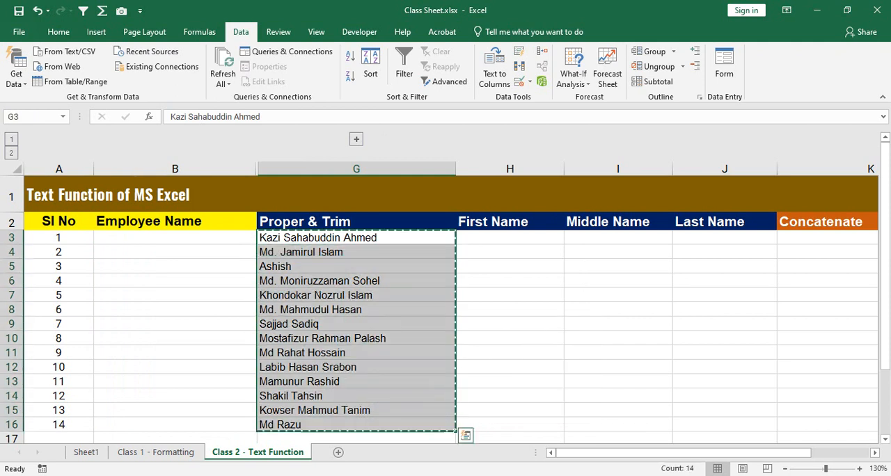
right_click(387, 180)
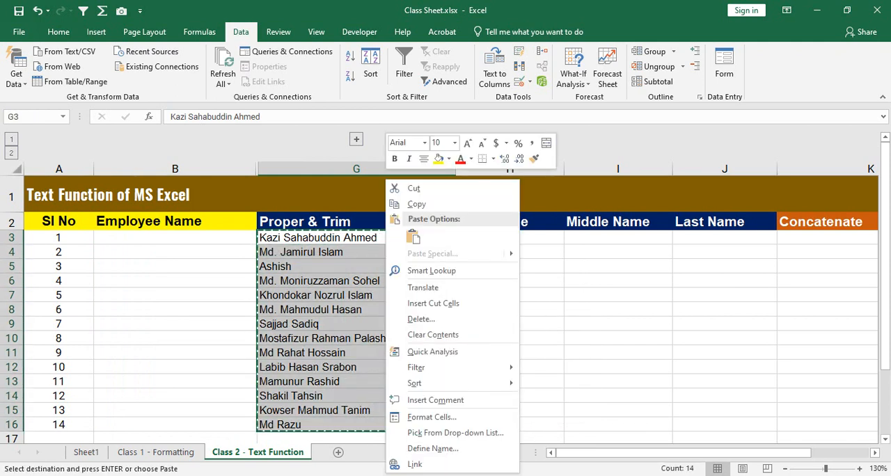
left_click(414, 189)
left_click(175, 237)
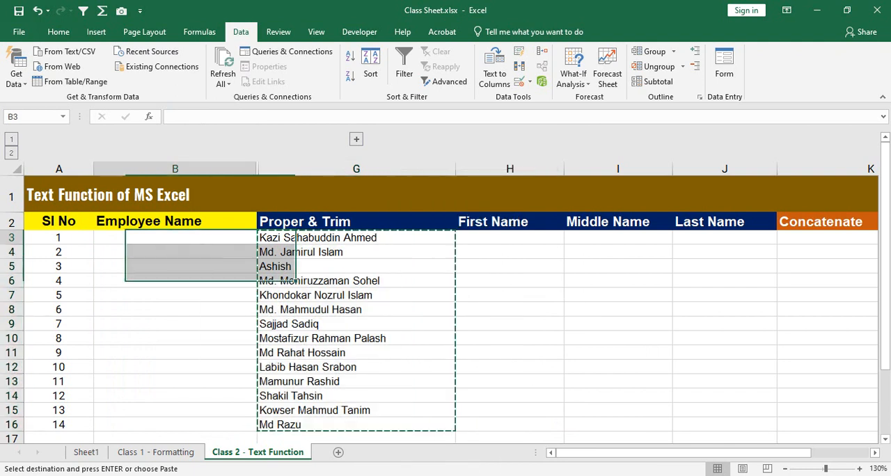
key("ctrl+v")
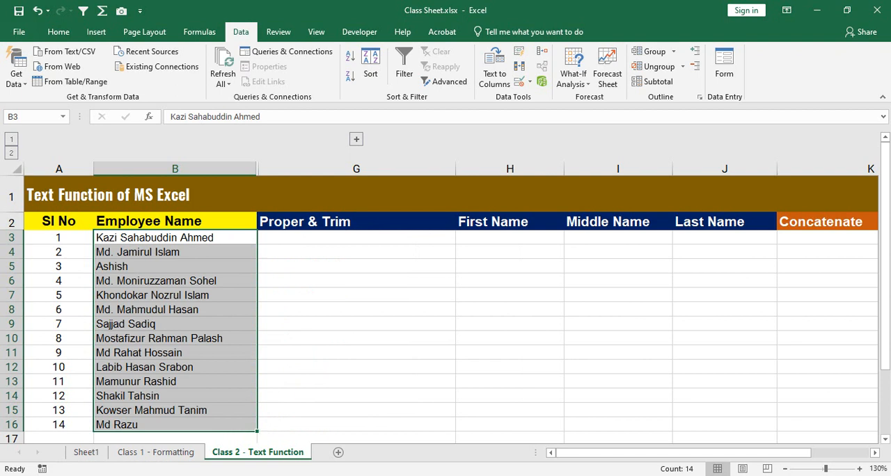
Step: Undo the move of the names and the clearing of Employee Name cells B3:B16
key("ctrl+z")
key("ctrl+z")
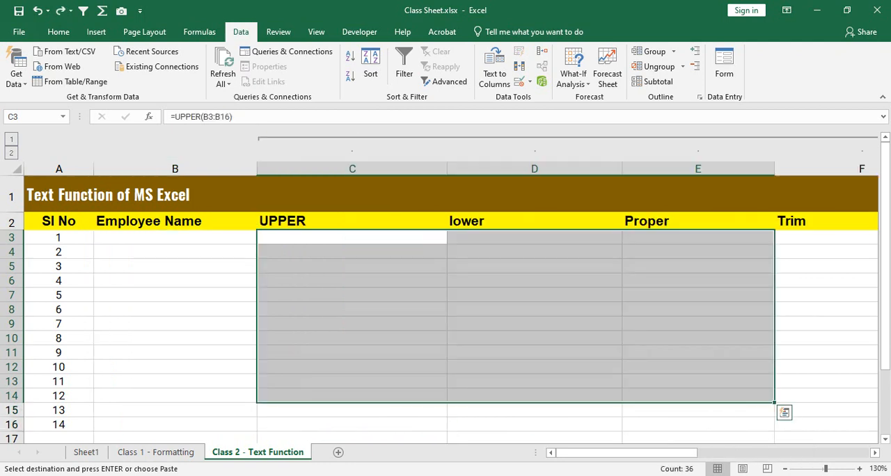
key("ctrl+y")
left_click(356, 294)
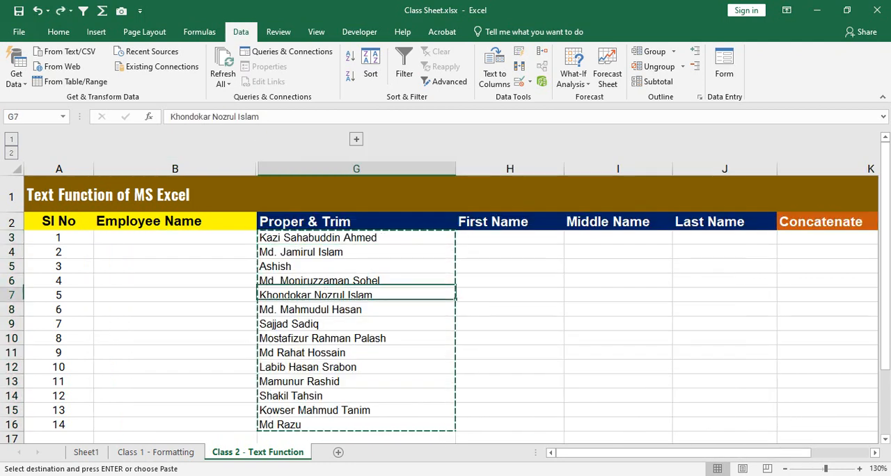
key("ctrl+z")
key("Escape")
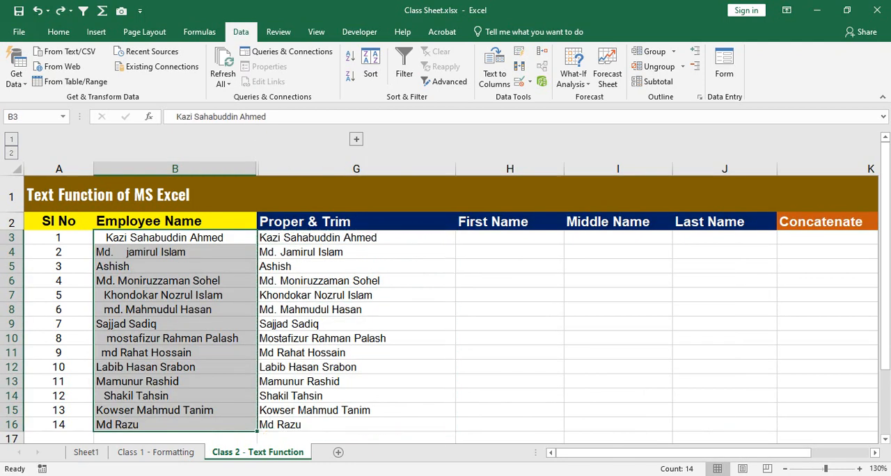
left_click(175, 296)
left_click(357, 281)
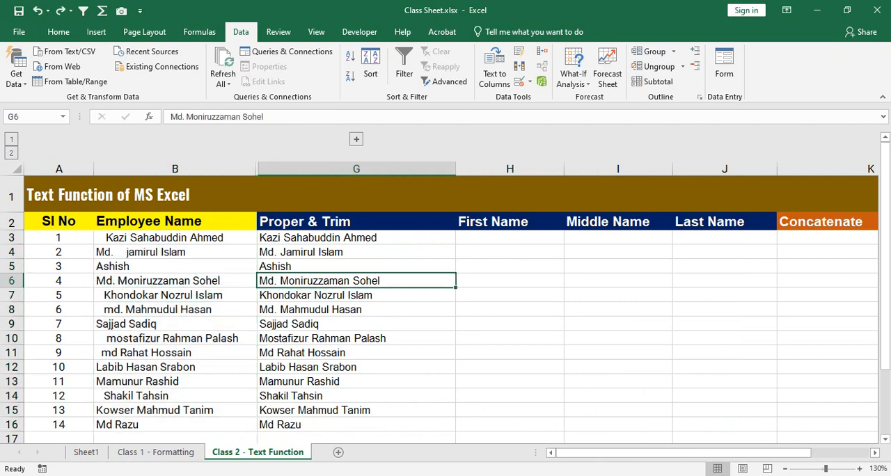
Step: Undo the values-only conversion of the Proper & Trim column and inspect the formula in G6
key("ctrl+z")
key("ctrl+q")
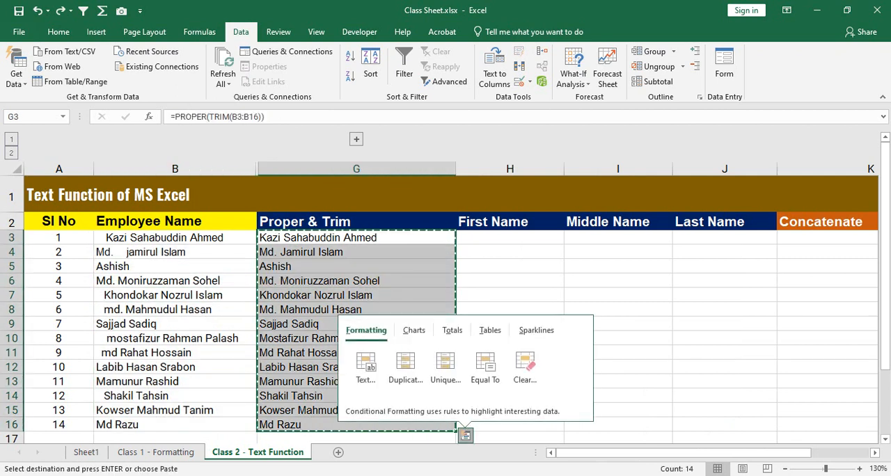
key("Escape")
left_click(357, 281)
key("Escape")
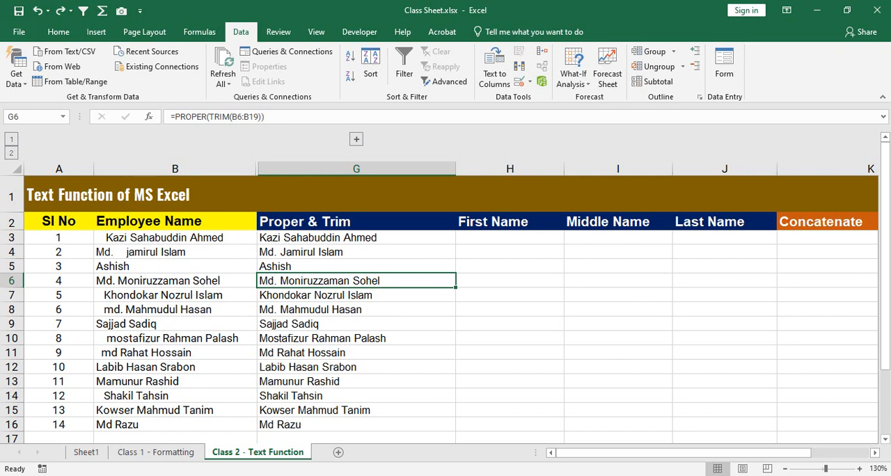
Step: Copy the Proper & Trim formulas in G3:G16 and paste them over the same cells as values only
left_click_drag(357, 237, 356, 251)
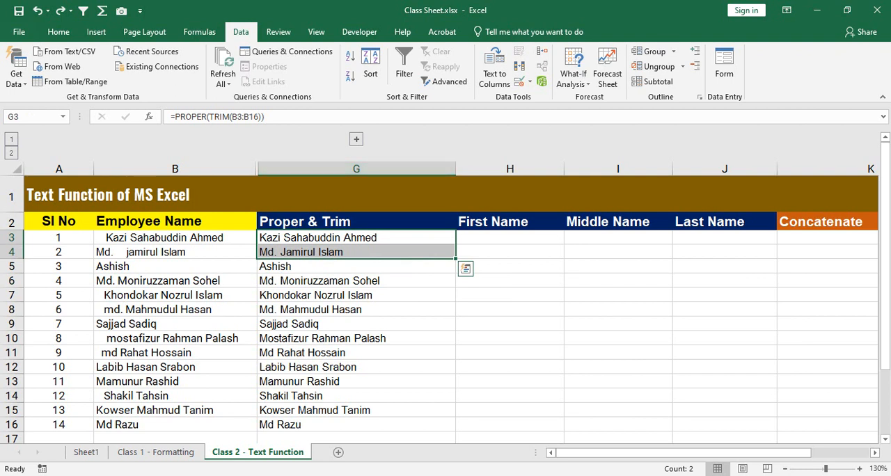
left_click_drag(175, 238, 174, 252)
left_click_drag(357, 237, 357, 425)
key("ctrl+c")
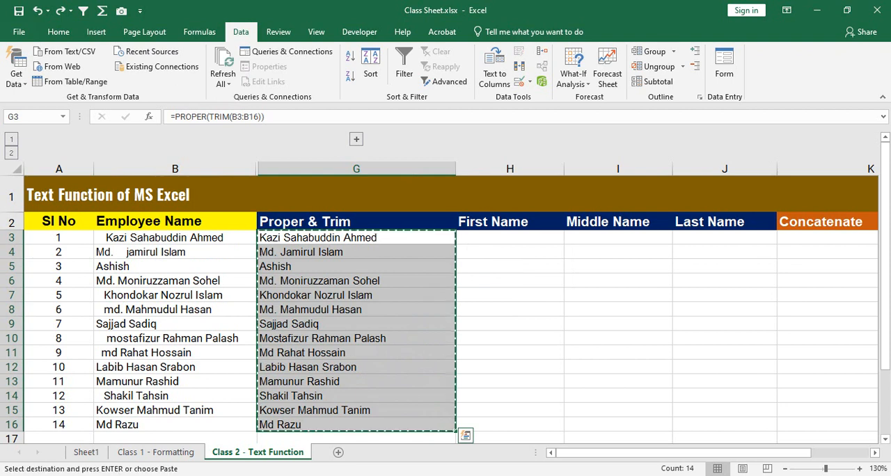
left_click(357, 237)
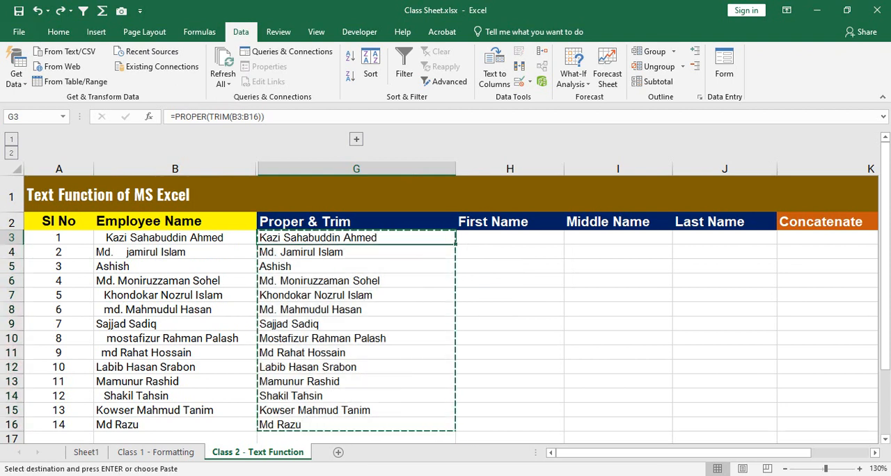
key("ctrl+shift+Down")
key("ctrl+v")
key("ctrl")
key("v")
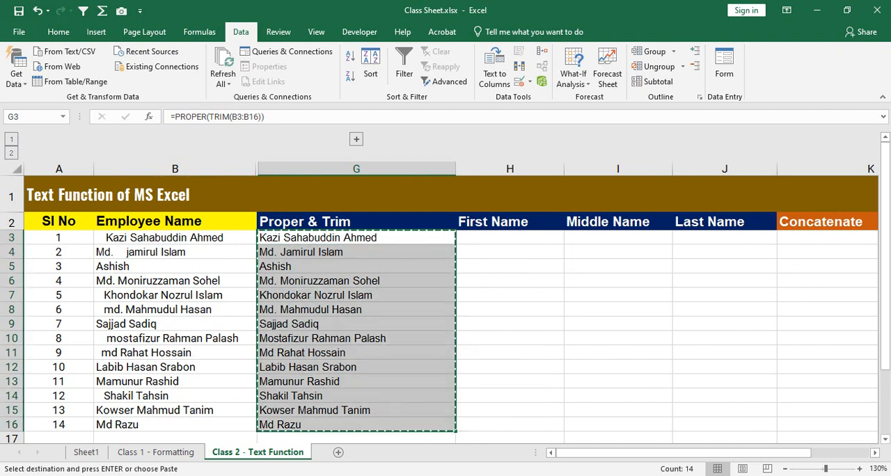
left_click(356, 295)
key("Escape")
key("Escape")
Step: Check the Proper & Trim text from G3 down and the empty First, Middle and Last Name cells H3:J16
left_click_drag(357, 237, 357, 425)
left_click(510, 238)
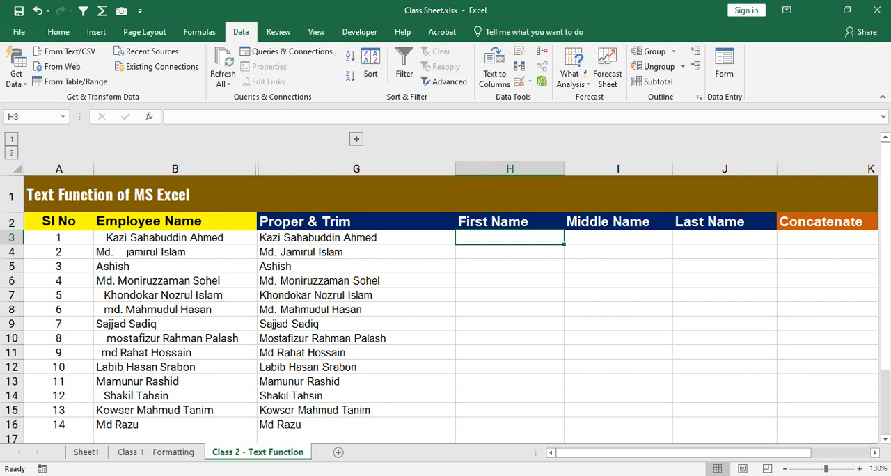
left_click(356, 237)
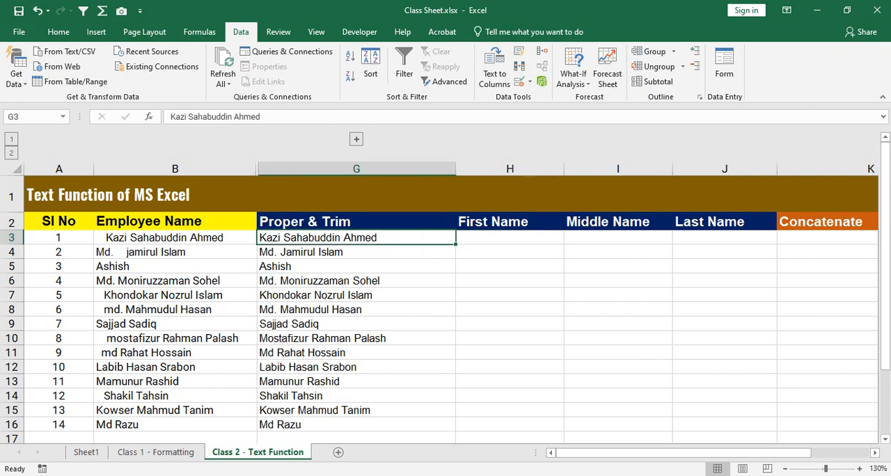
key("shift+Down")
key("shift+Down")
key("shift+Down")
key("shift+Down")
key("shift+Down")
key("shift+Down")
key("shift+Down")
key("shift+Down")
key("shift+Down")
key("shift+Down")
key("shift+Down")
key("shift+Down")
key("shift+Down")
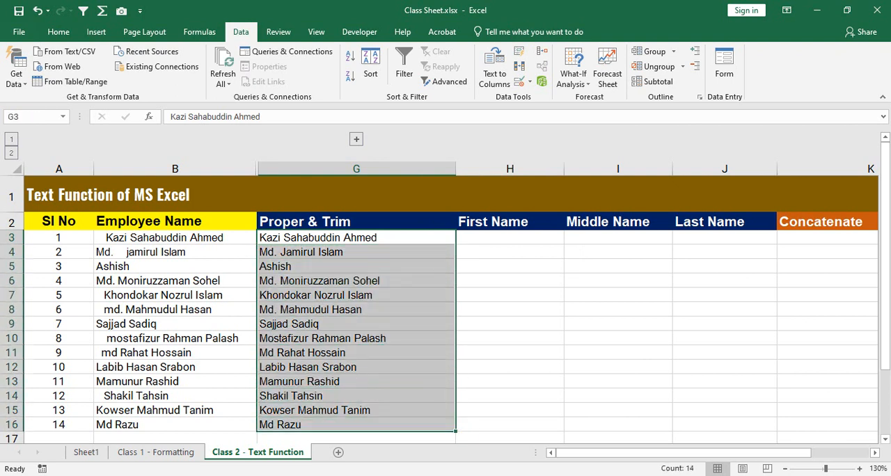
left_click_drag(510, 237, 725, 424)
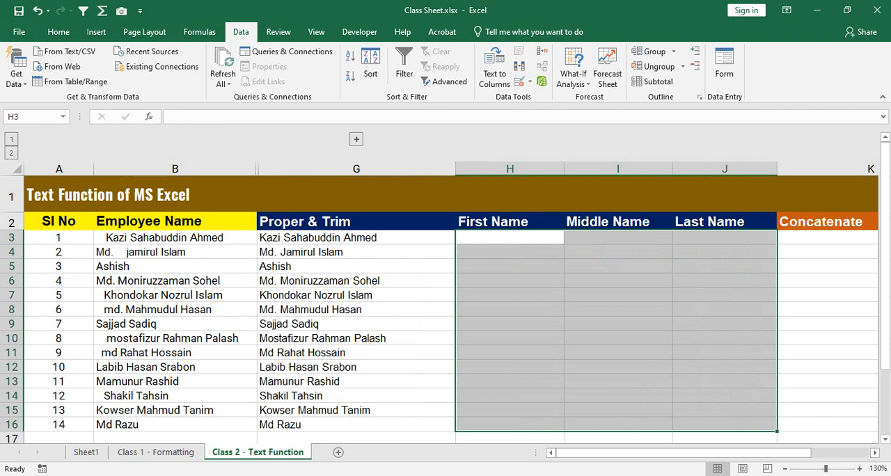
left_click(356, 237)
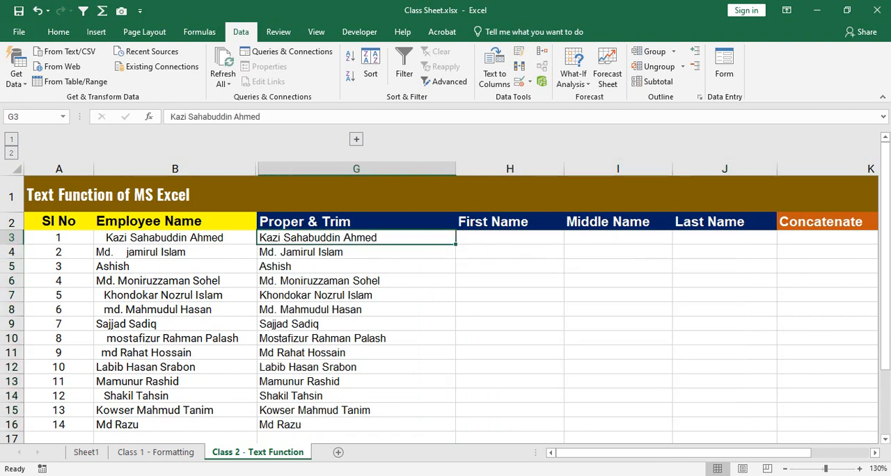
left_click(510, 237)
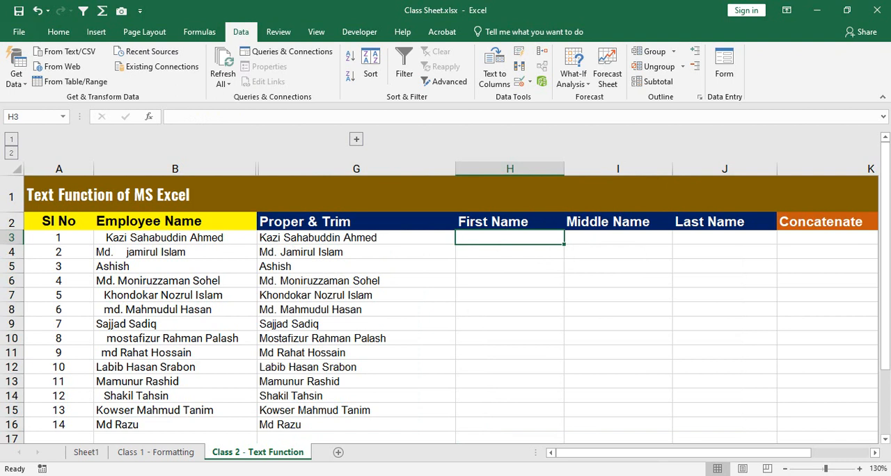
Step: Start Text to Columns on the Proper & Trim names G3:G16 with the Delimited data type
left_click_drag(357, 238, 356, 424)
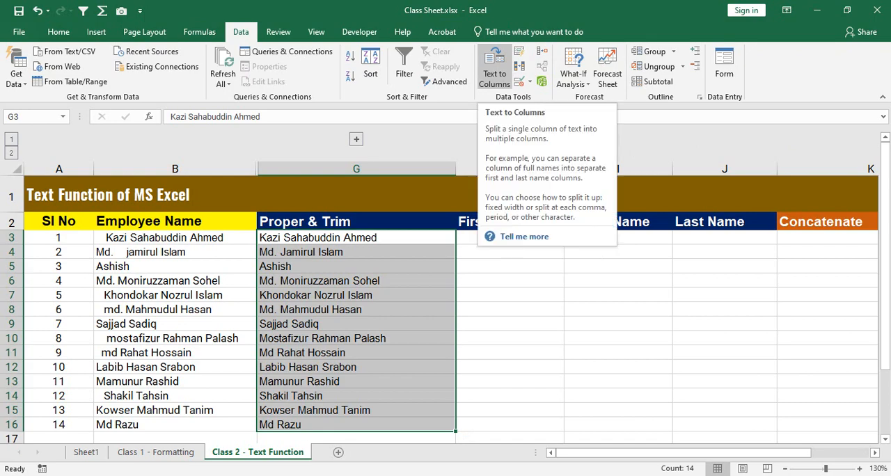
left_click(494, 69)
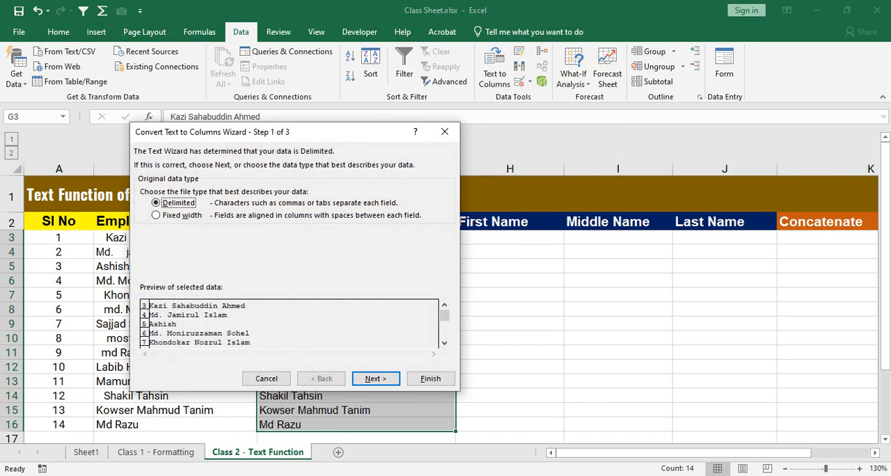
left_click_drag(355, 133, 516, 126)
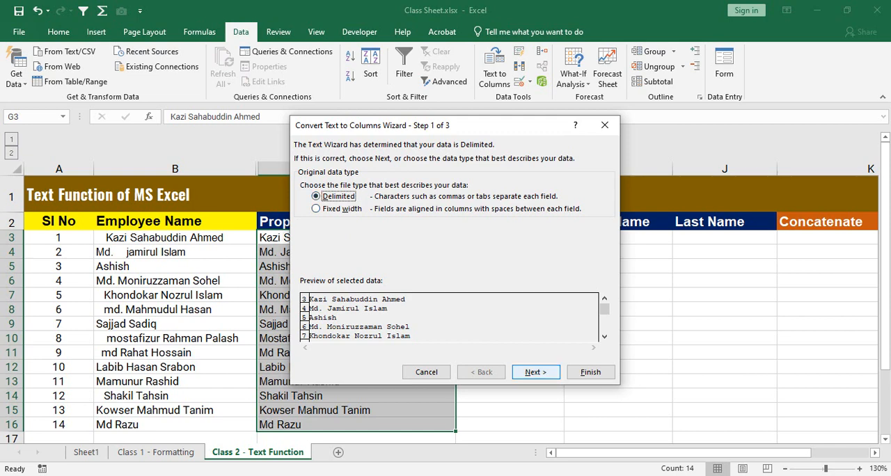
left_click(536, 372)
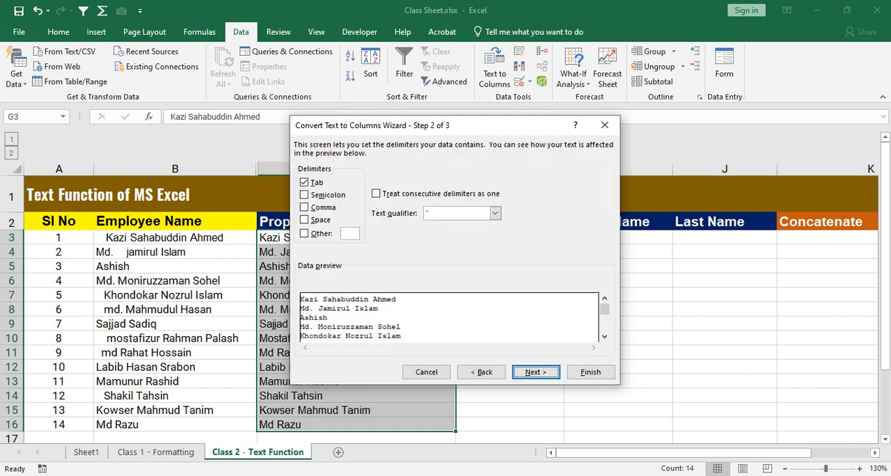
Step: Set Space instead of Tab as the only delimiter for splitting the names, and check the data preview
left_click_drag(382, 126, 475, 138)
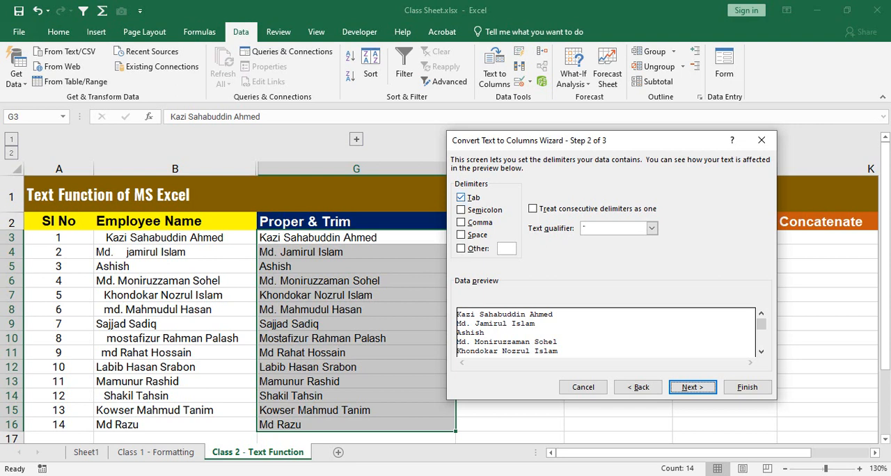
left_click(462, 198)
left_click(461, 235)
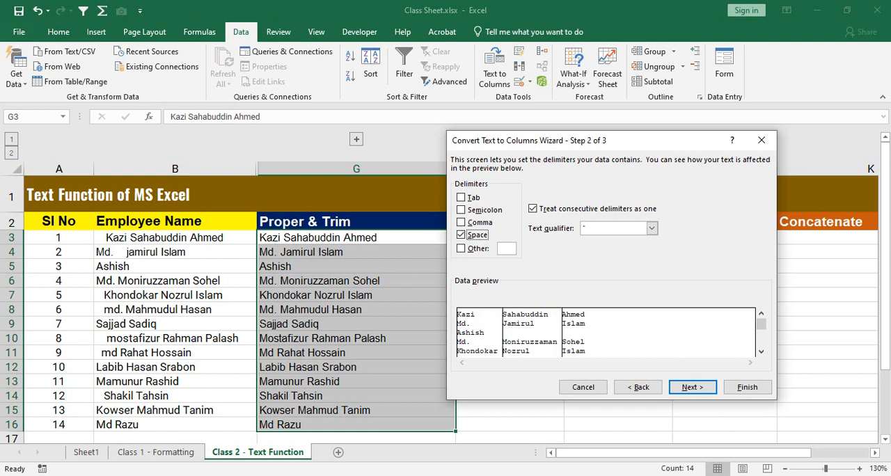
left_click(461, 235)
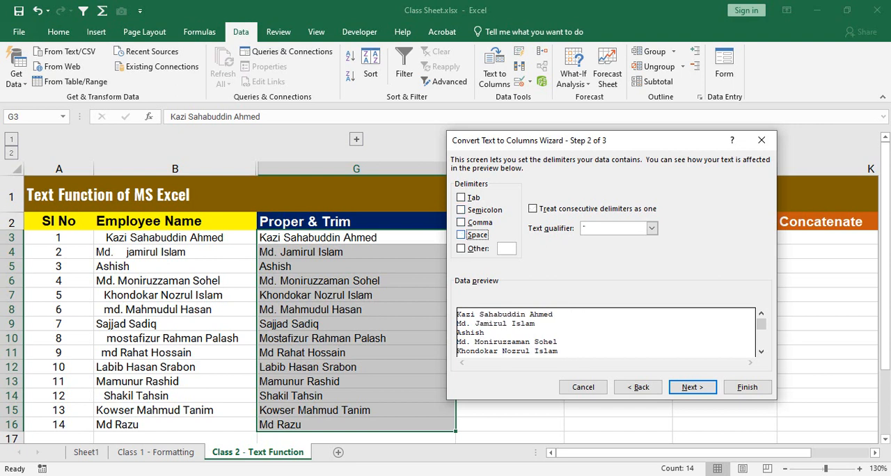
left_click(461, 198)
left_click(461, 198)
left_click(461, 235)
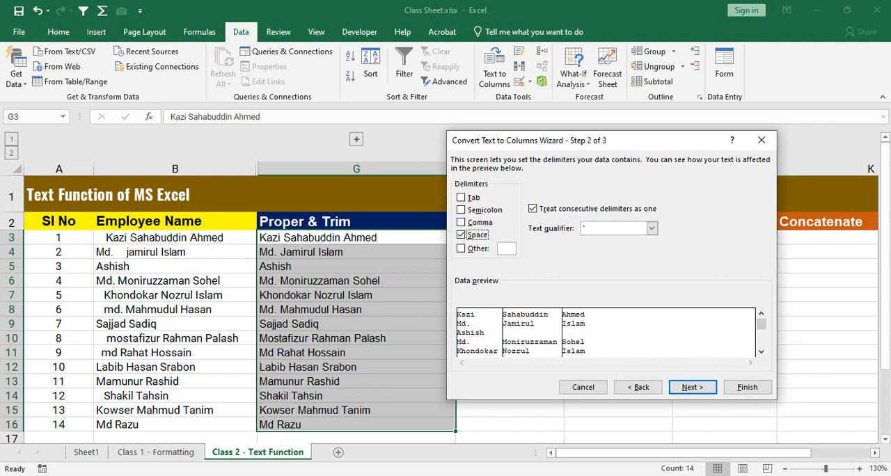
mouse_move(762, 324)
left_mouse_down()
mouse_move(762, 340)
mouse_move(762, 324)
left_mouse_up()
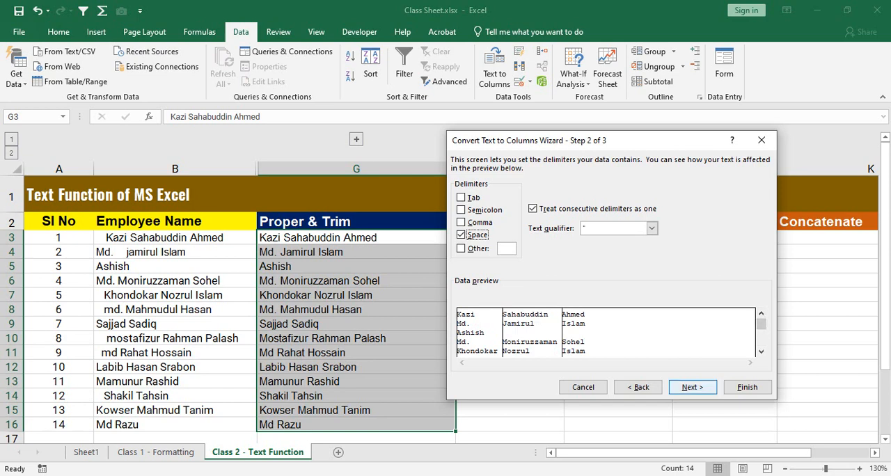
Step: Set the first split column's format to Text and the destination to $H$3, and finish splitting the Proper & Trim names
left_click(692, 387)
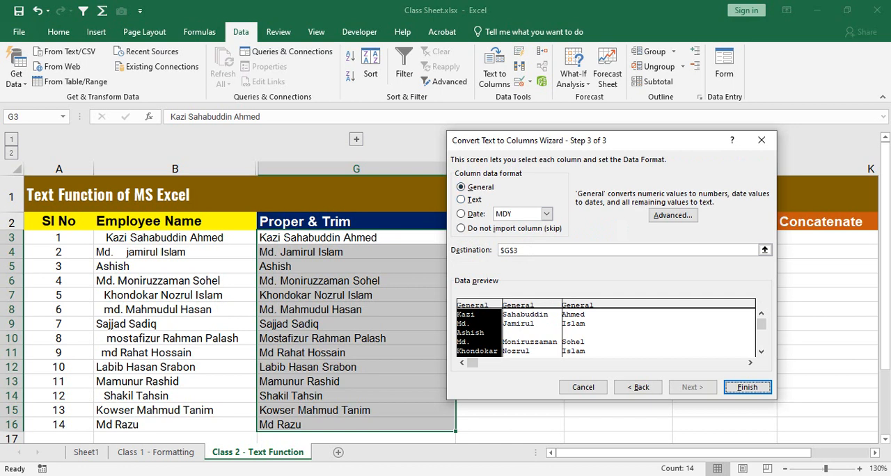
left_click(462, 199)
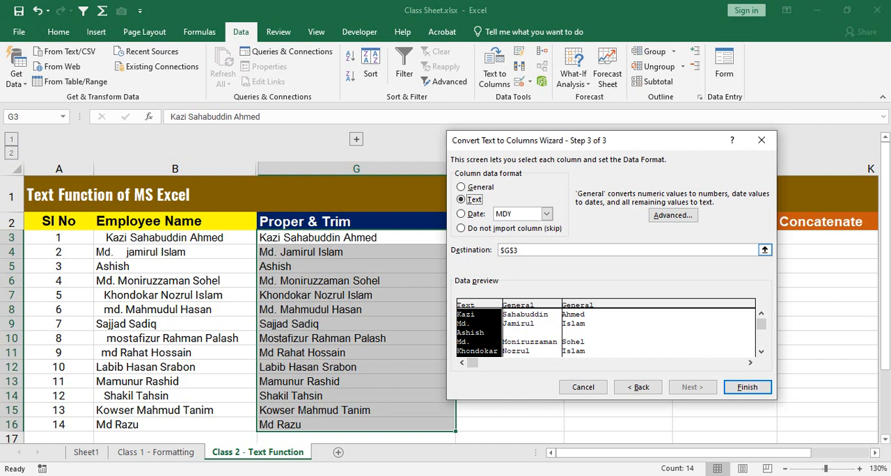
left_click(518, 250)
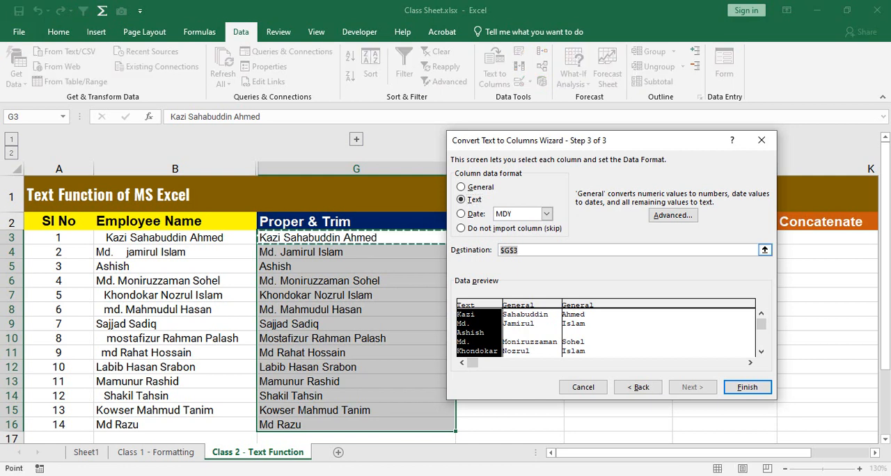
left_click(520, 250)
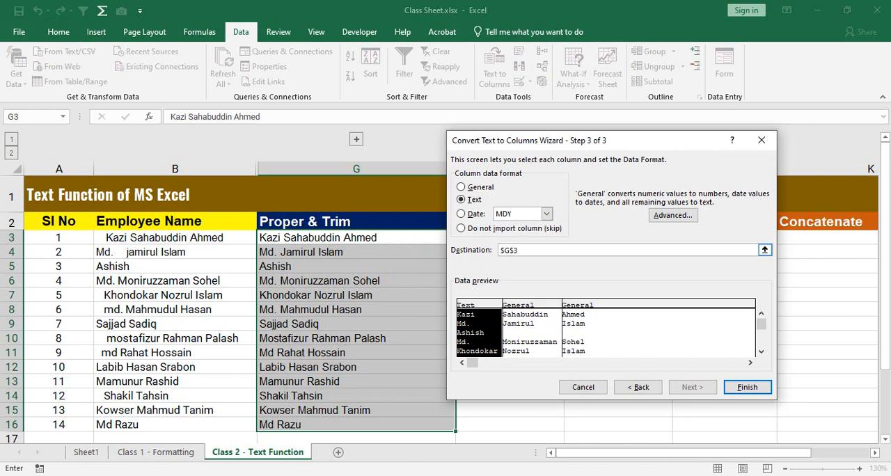
left_click_drag(592, 140, 652, 134)
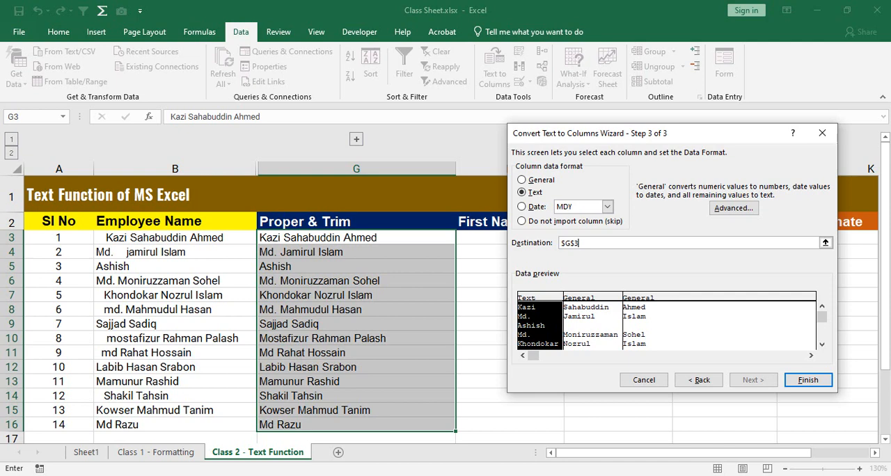
left_click_drag(627, 133, 678, 152)
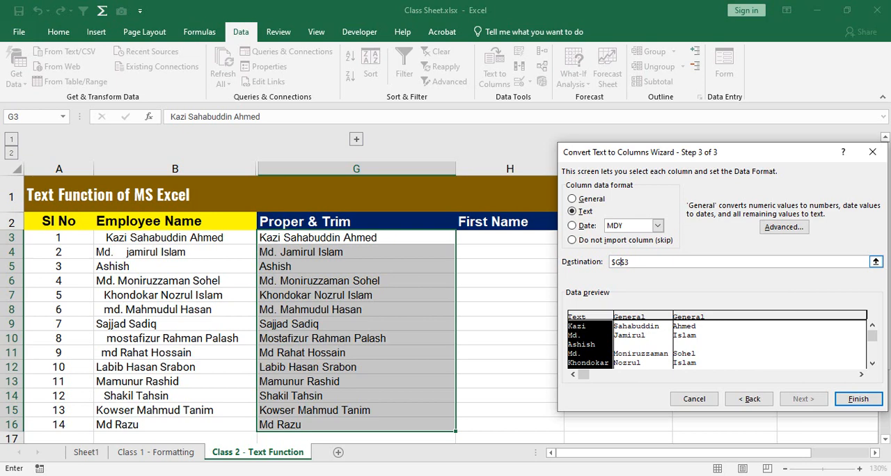
key("BackSpace")
key("BackSpace")
key("BackSpace")
type("H$3")
left_click(859, 399)
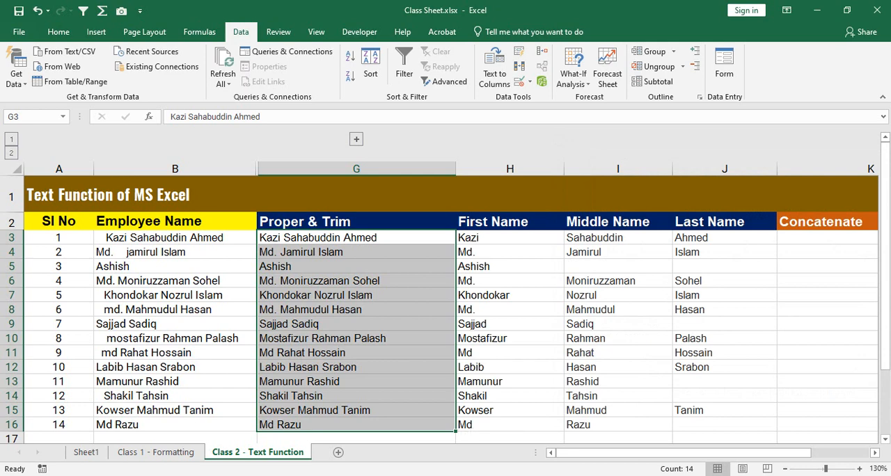
Step: Compare the split names in H3:J16 with the Proper & Trim names in G3:G16, and undo the Text to Columns split
left_click_drag(488, 237, 724, 424)
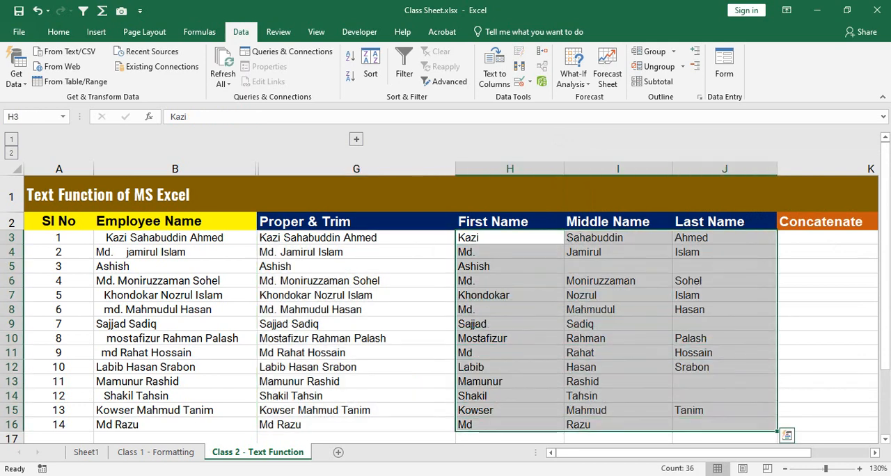
left_click(510, 237)
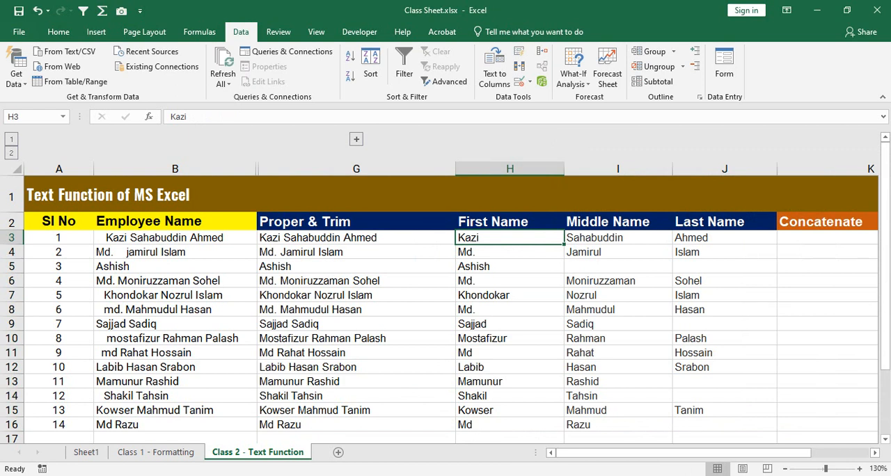
left_click_drag(510, 238, 510, 410)
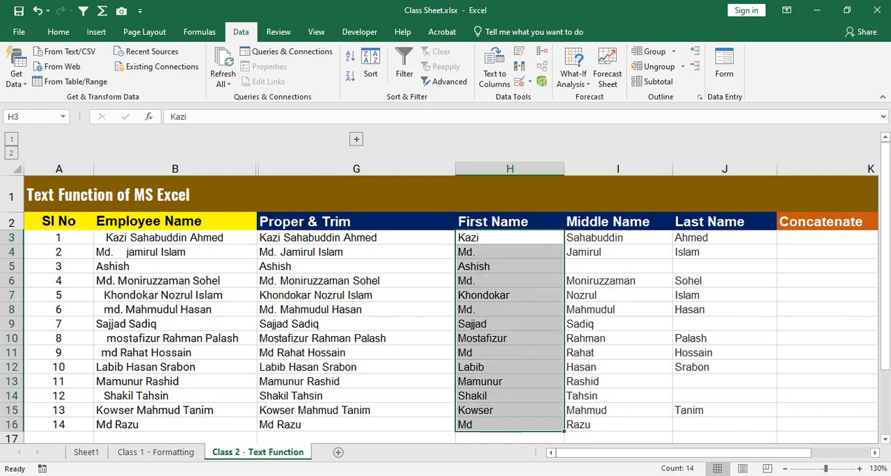
left_click_drag(357, 237, 356, 425)
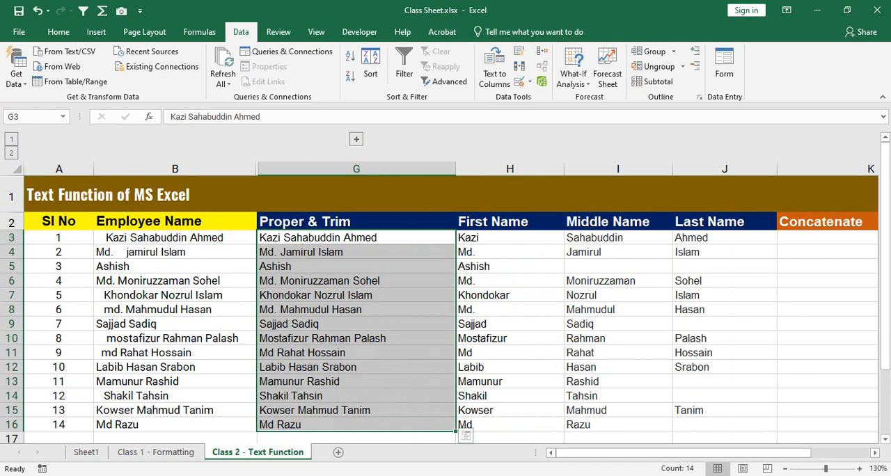
left_click(510, 295)
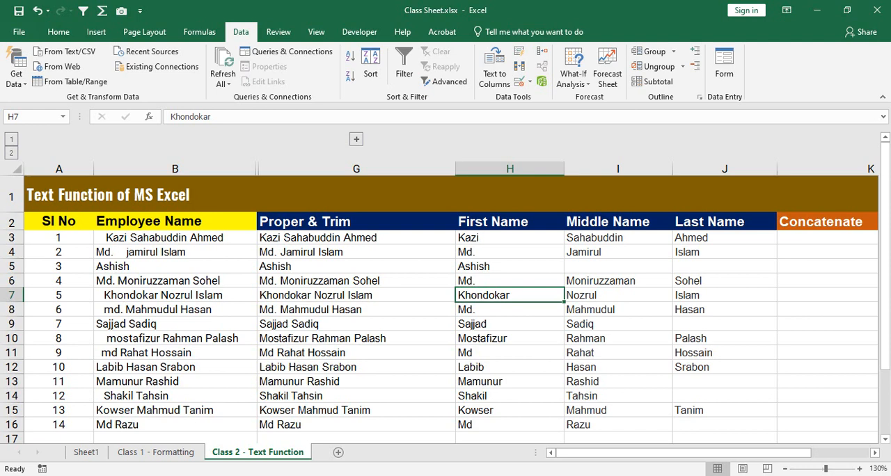
key("ctrl+z")
left_click(510, 296)
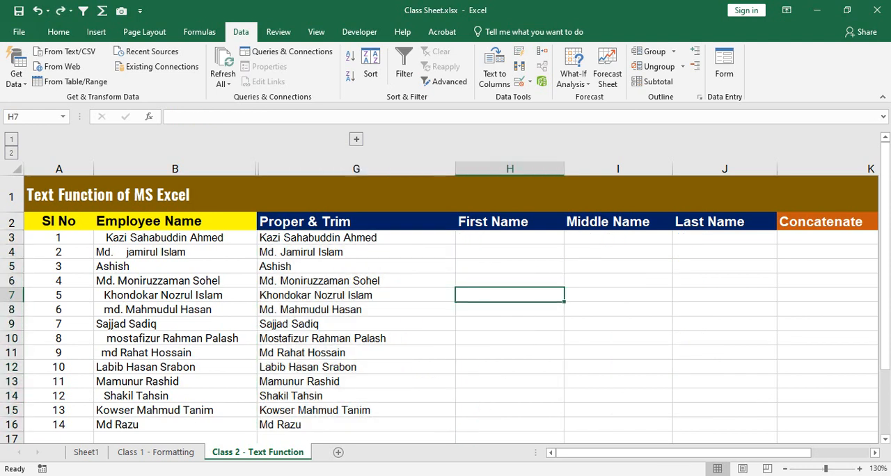
Step: Start Text to Columns again on the Proper & Trim names G3:G16 with the Delimited data type
left_click_drag(318, 237, 348, 425)
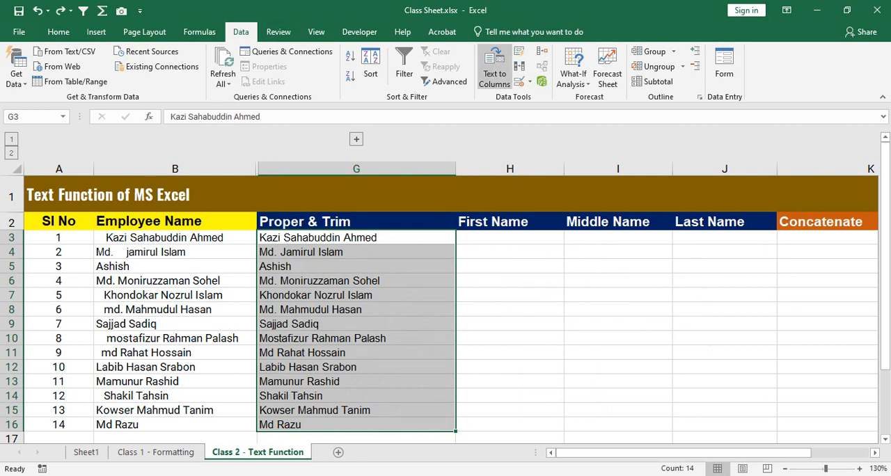
left_click(495, 67)
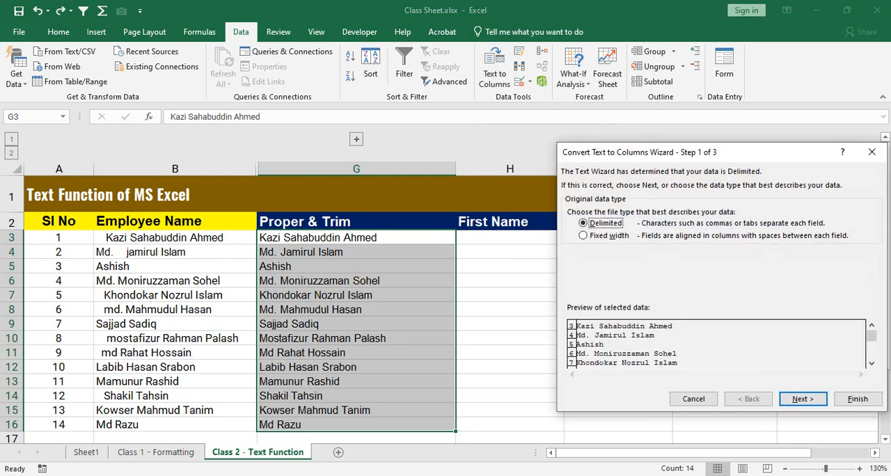
left_click_drag(641, 152, 531, 104)
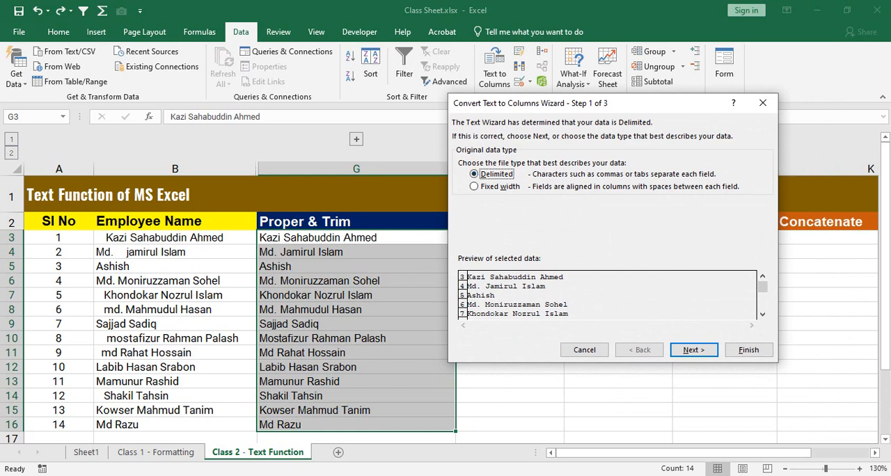
left_click(695, 350)
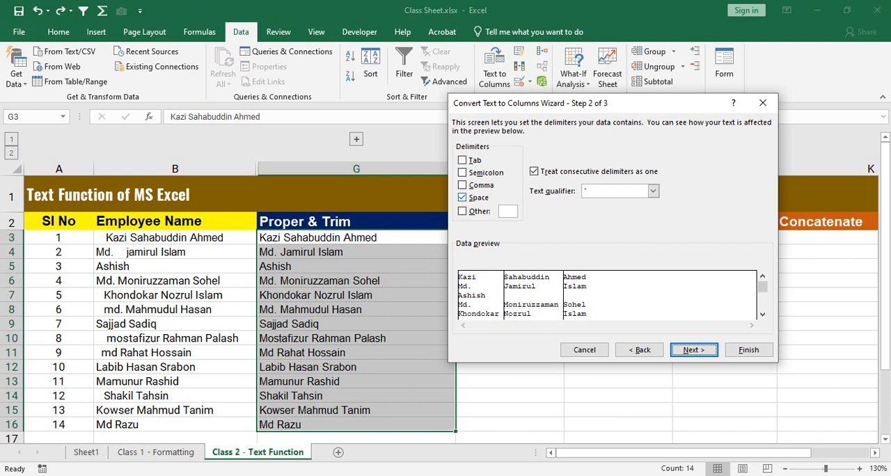
Step: Switch the Space delimiter off and on to compare the data previews, and continue with Space as the only delimiter
left_click(462, 197)
left_click(462, 198)
left_click(462, 198)
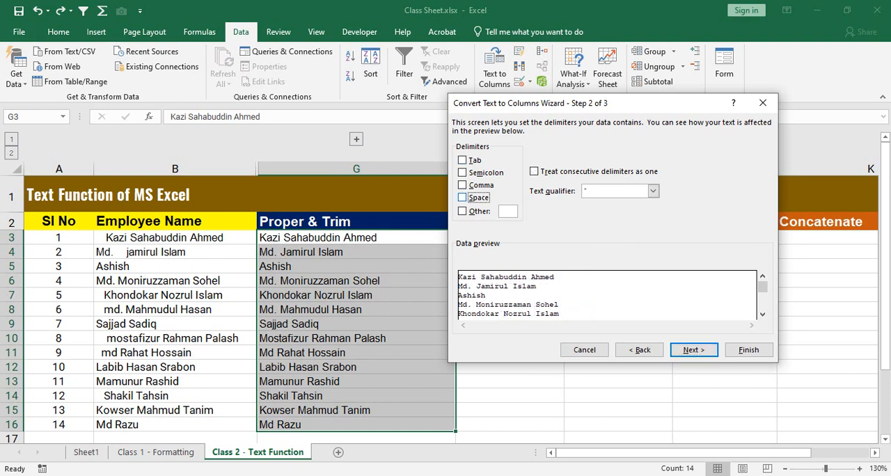
left_click(462, 198)
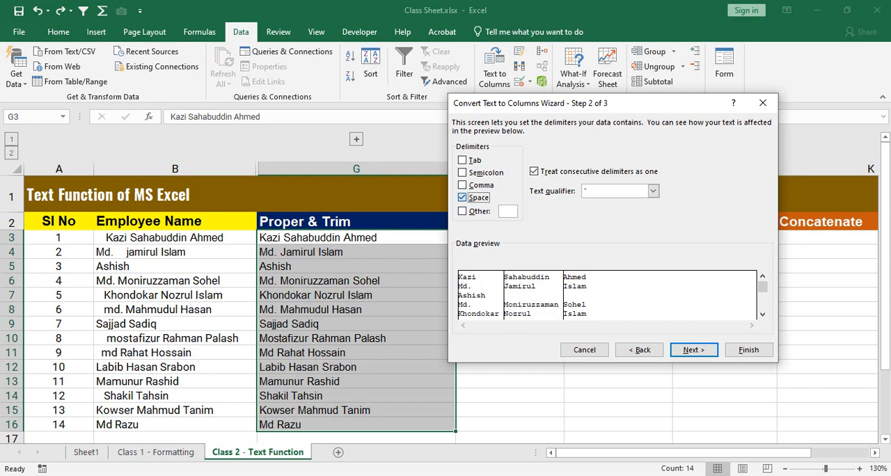
left_click(462, 198)
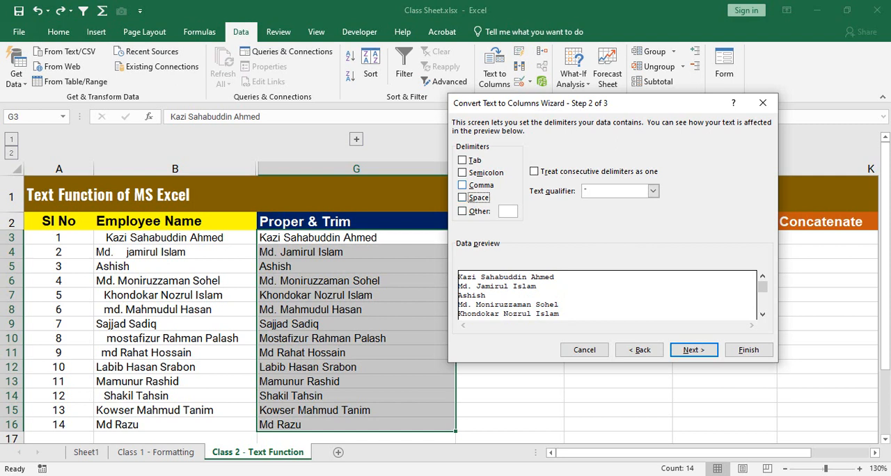
left_click(462, 198)
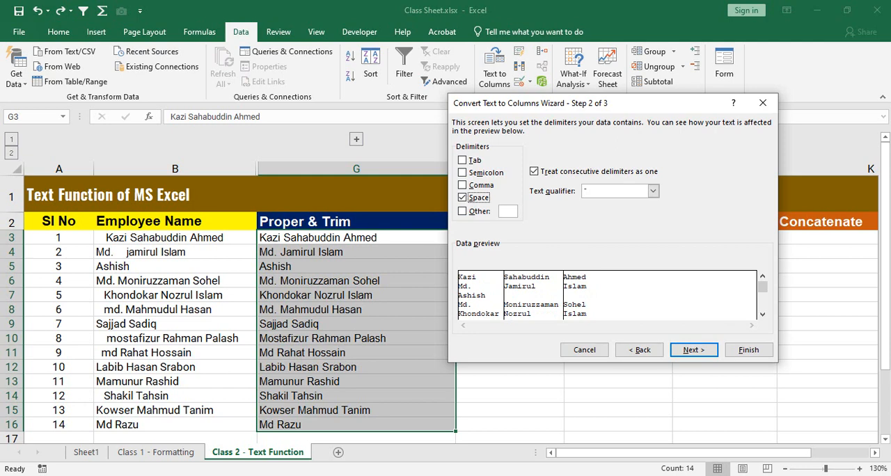
key("Return")
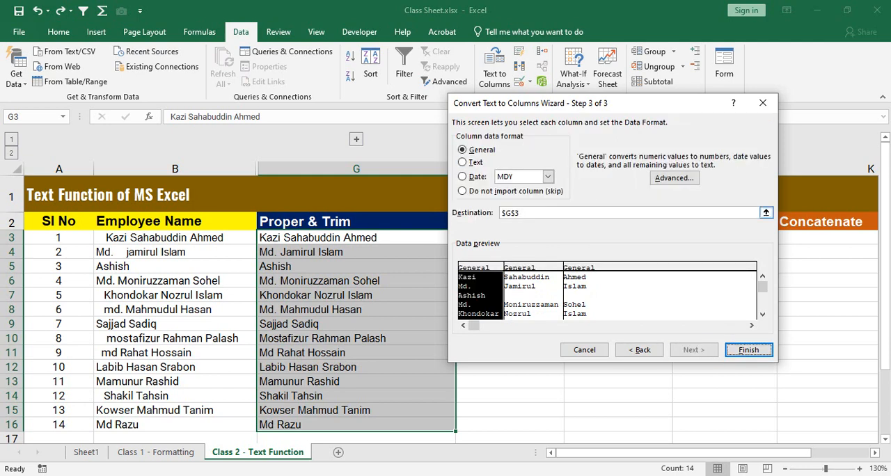
Step: Set the destination of the split names to $H$3
left_click(512, 213)
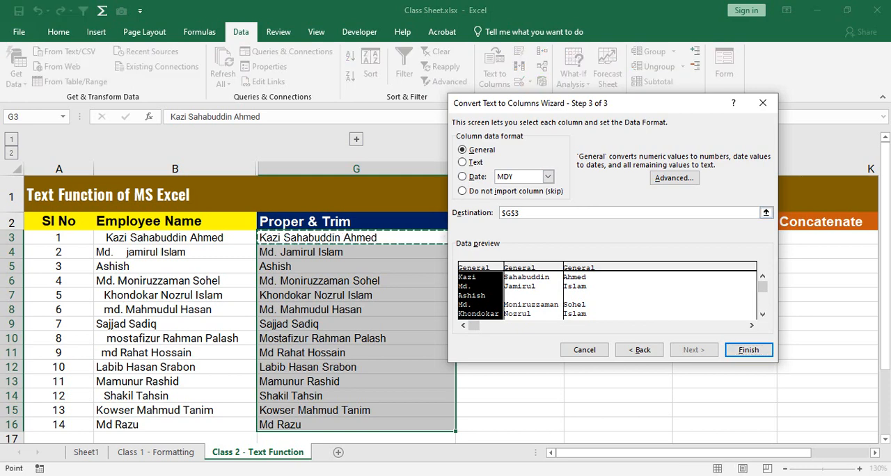
left_click_drag(599, 103, 766, 94)
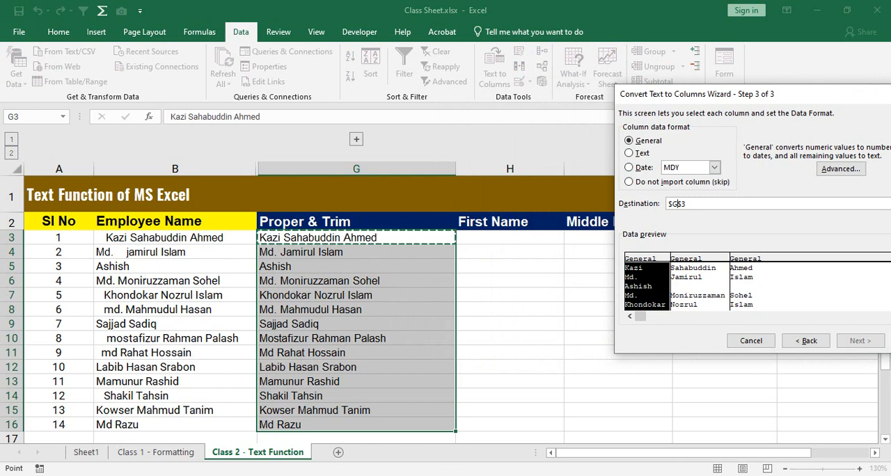
key("BackSpace")
type("H")
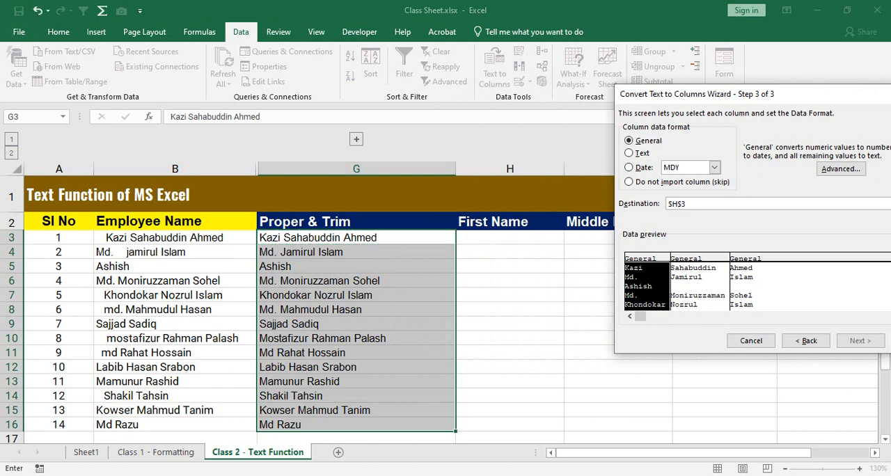
Step: Change the split's destination to $Y$3 and finish Text to Columns
key("Left")
key("Left")
key("BackSpace")
type("Z")
key("BackSpace")
type("Y")
left_click_drag(794, 94, 542, 93)
left_click(664, 340)
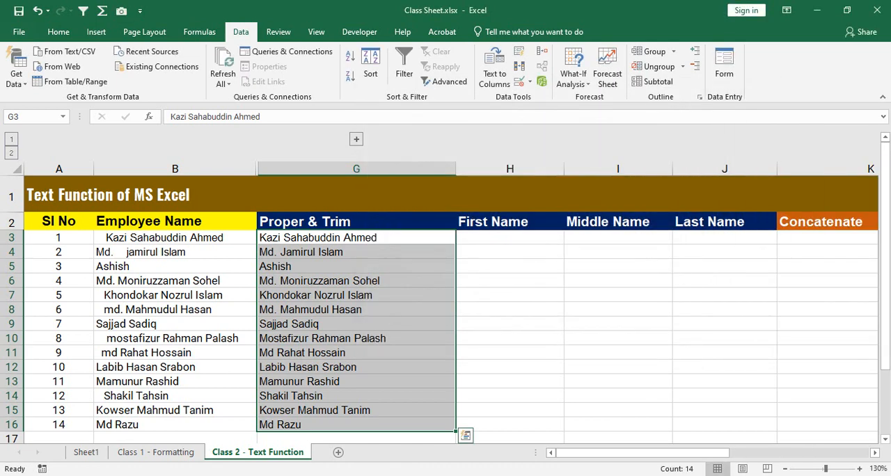
Step: Widen columns Y and Z and check the split names in Y3:AA16
left_click_drag(642, 454, 784, 454)
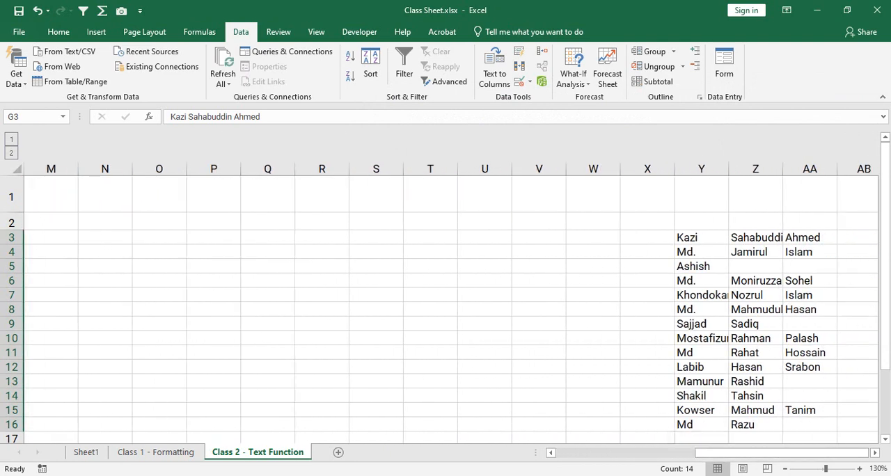
left_click_drag(701, 238, 810, 425)
left_click_drag(783, 169, 794, 169)
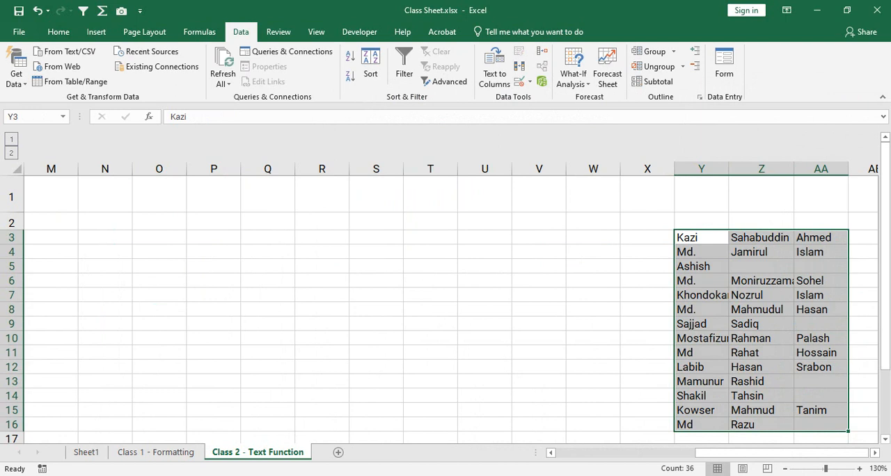
left_click_drag(729, 168, 745, 169)
left_click(710, 237)
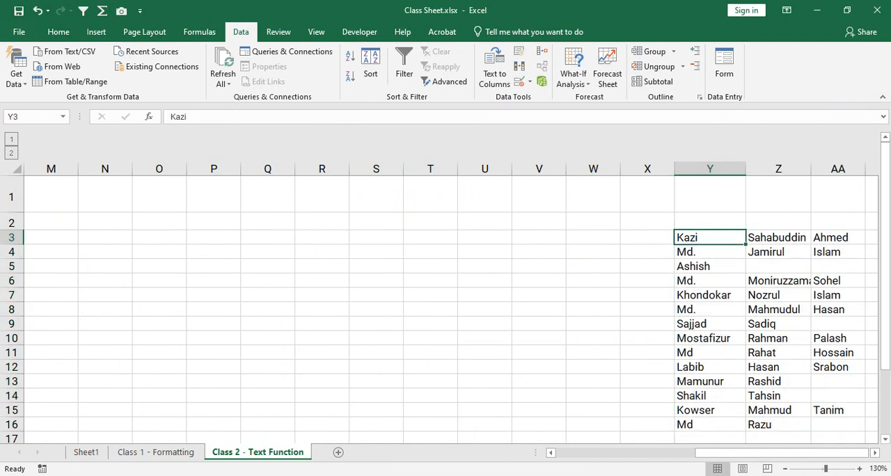
left_click_drag(779, 238, 779, 266)
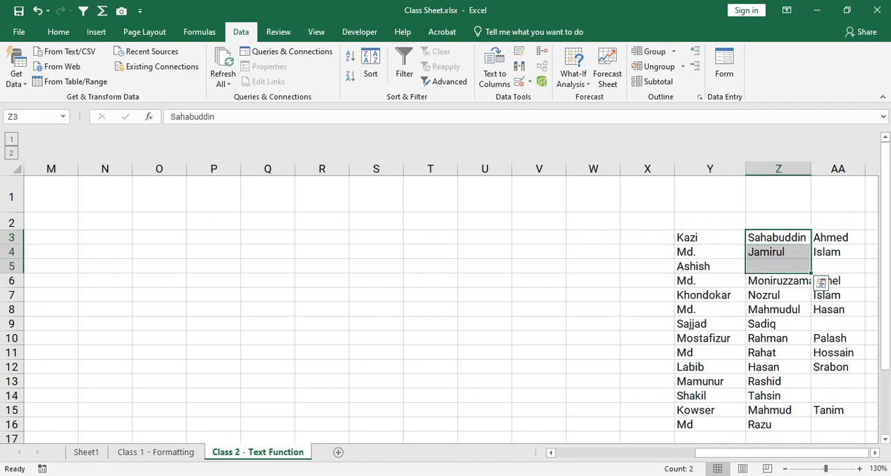
left_click(838, 238)
left_click_drag(838, 241, 838, 295)
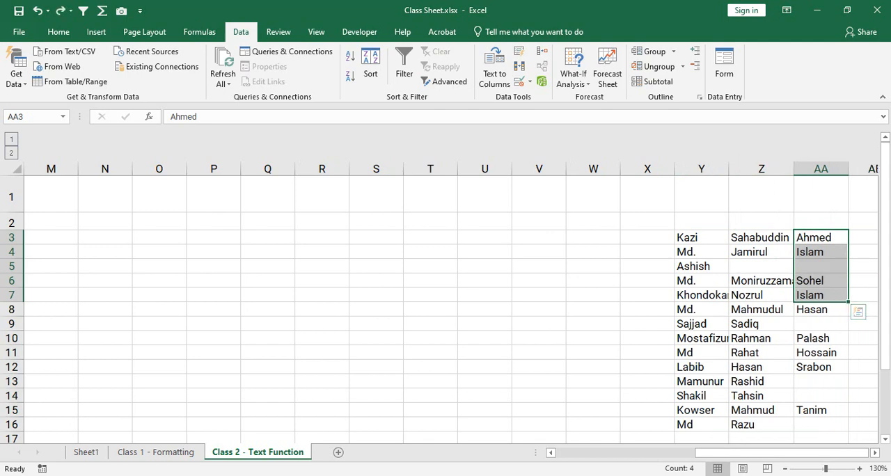
Step: Undo the column widening and the split placed at Y3, and return to the empty First Name cells from H3 down
key("ctrl+z")
left_click_drag(729, 453, 709, 453)
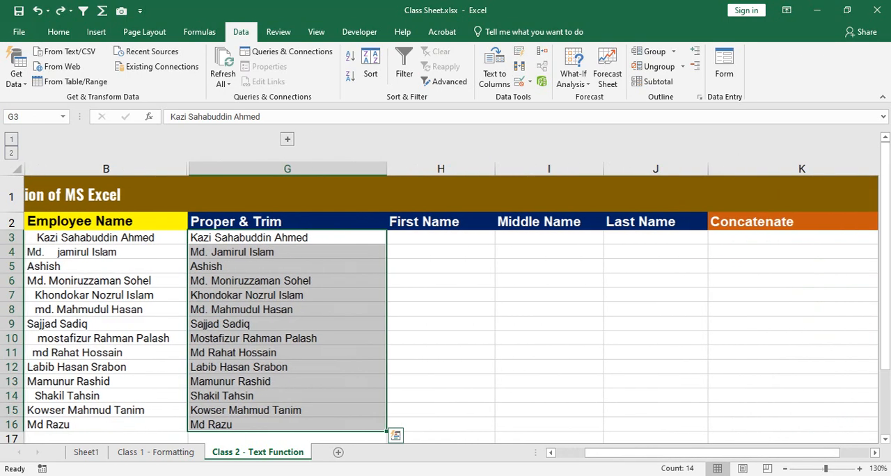
left_click_drag(440, 237, 440, 353)
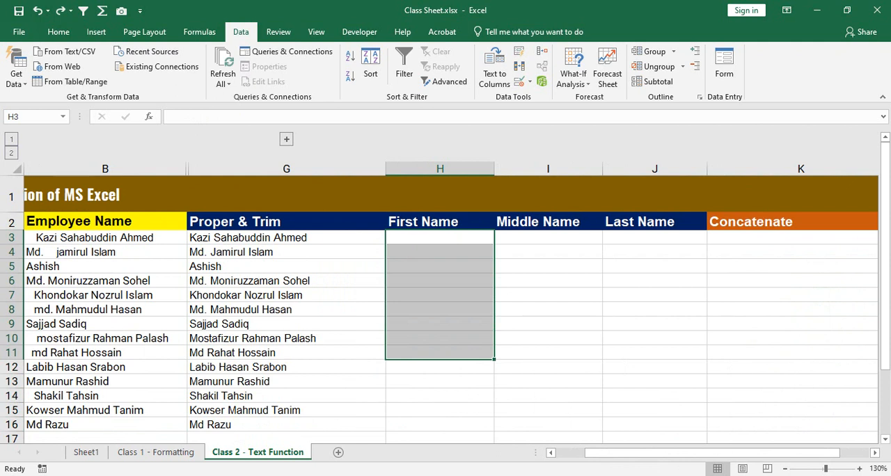